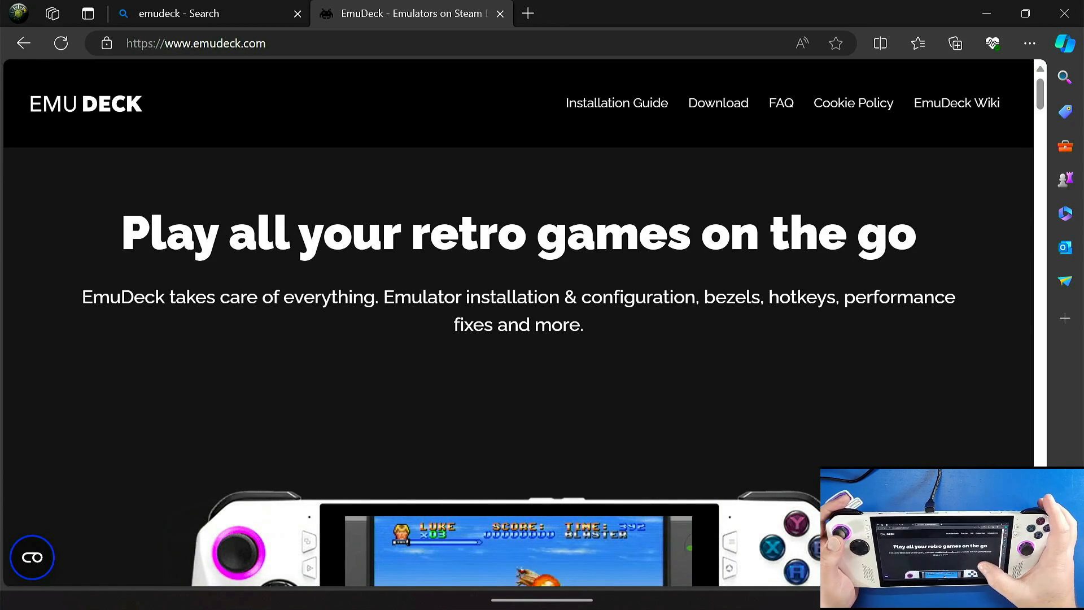
# Step: Look through the EmuDeck homepage for its extra tools, supported systems, hotkeys and ROG Ally and Windows support
pyautogui.scroll(-10, 519, 322)
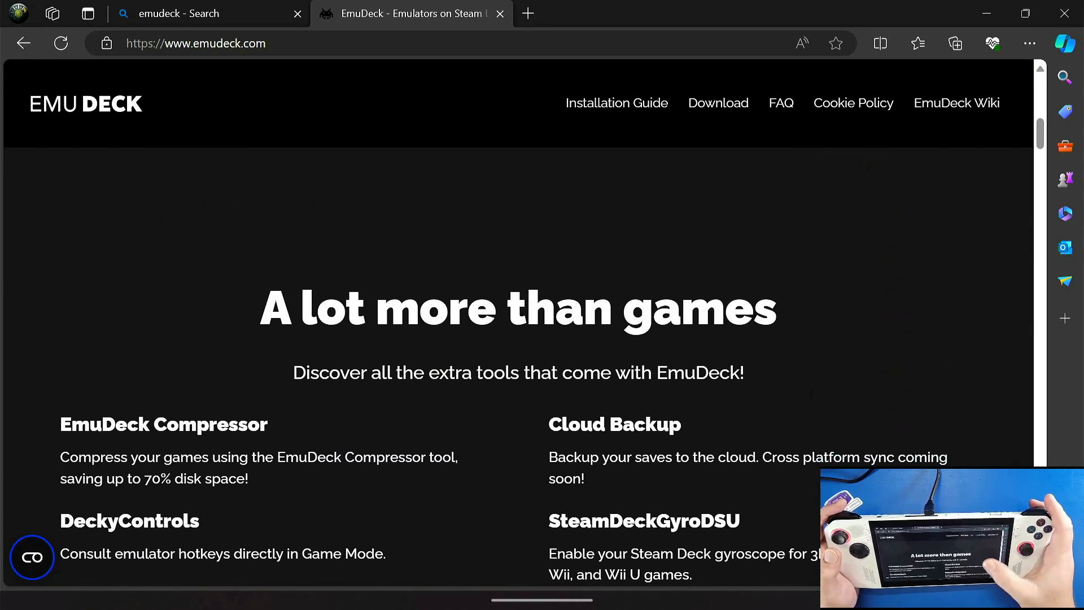
pyautogui.scroll(-8, 518, 322)
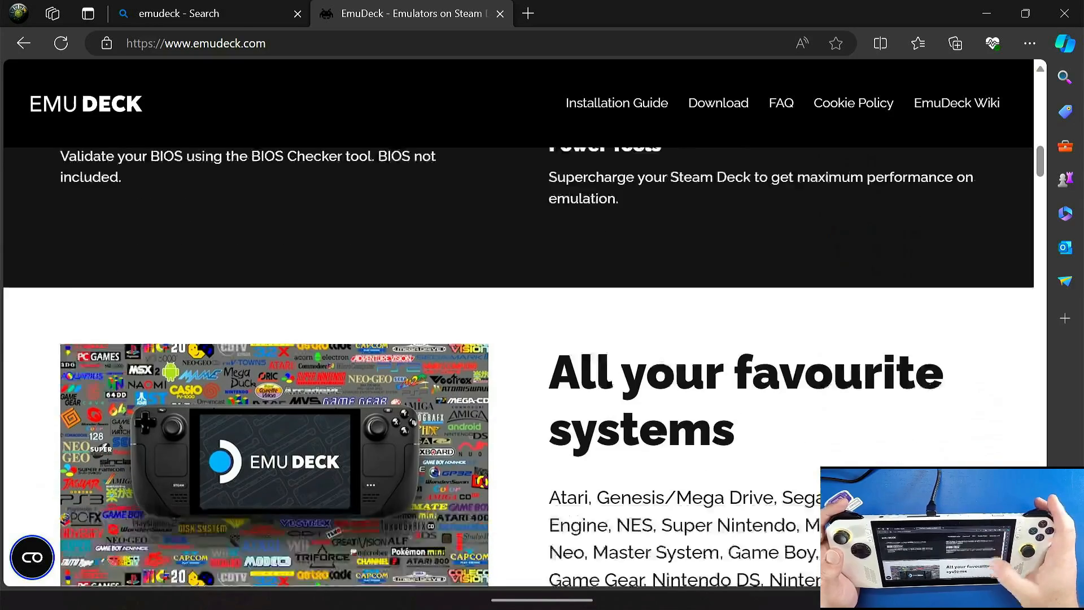
pyautogui.scroll(-13, 519, 322)
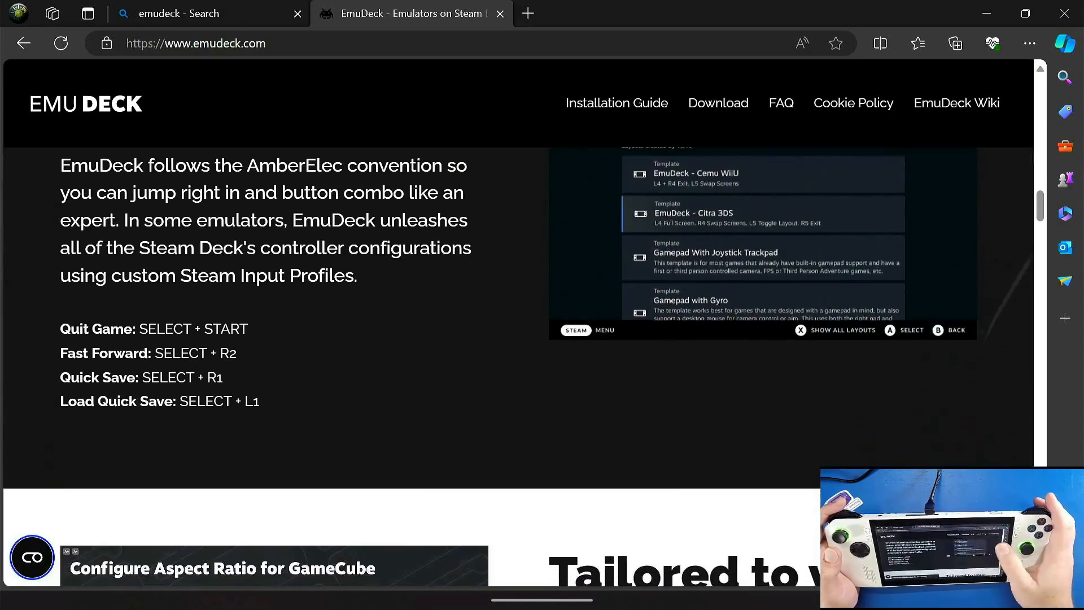
pyautogui.scroll(-10, 518, 322)
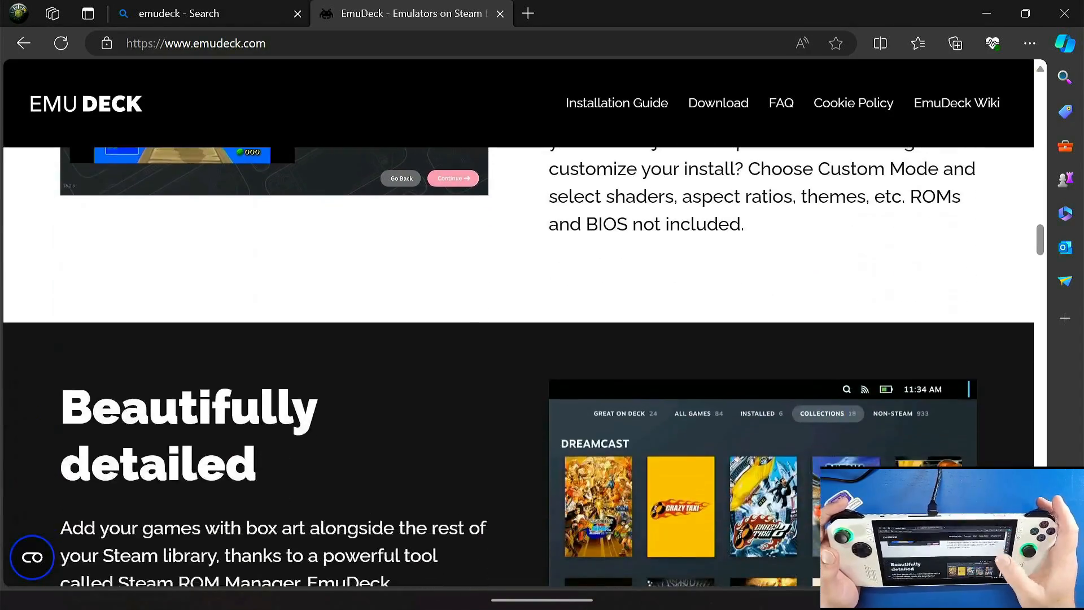
pyautogui.scroll(-12, 518, 322)
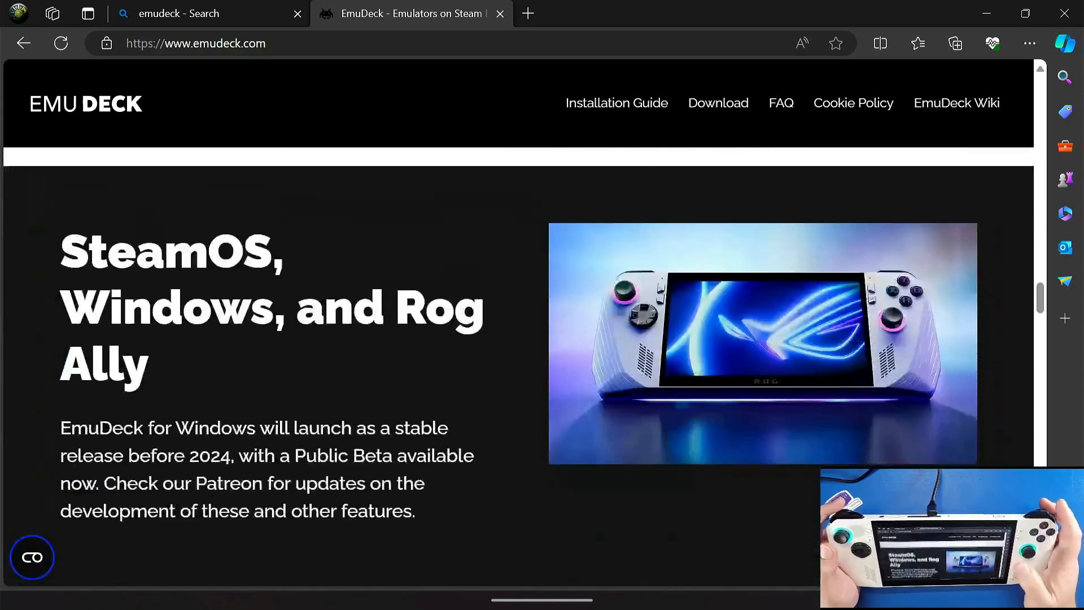
pyautogui.scroll(-5, 518, 322)
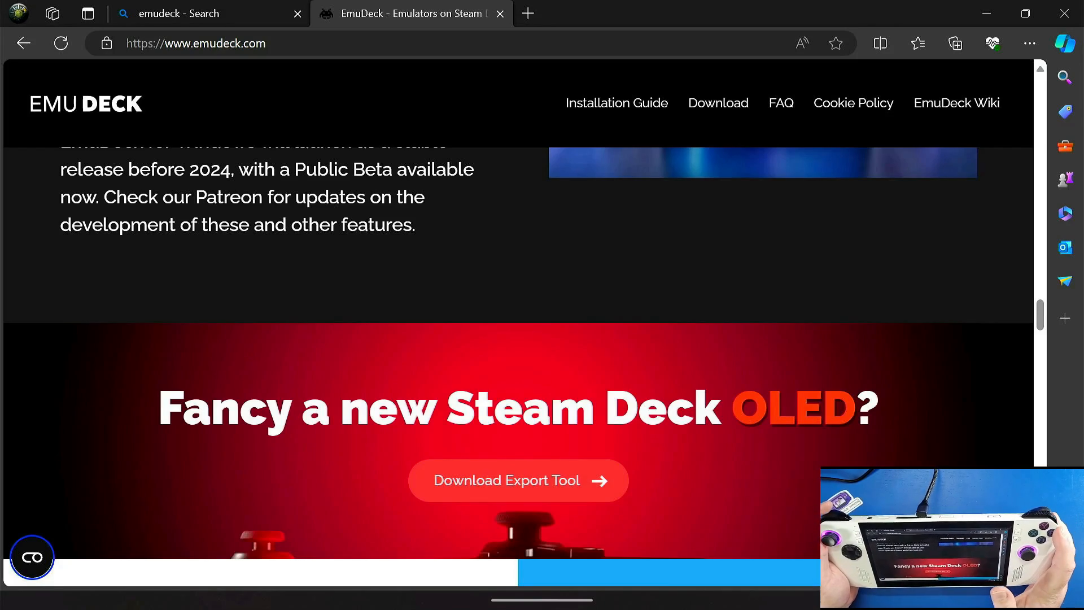
pyautogui.scroll(15, 518, 322)
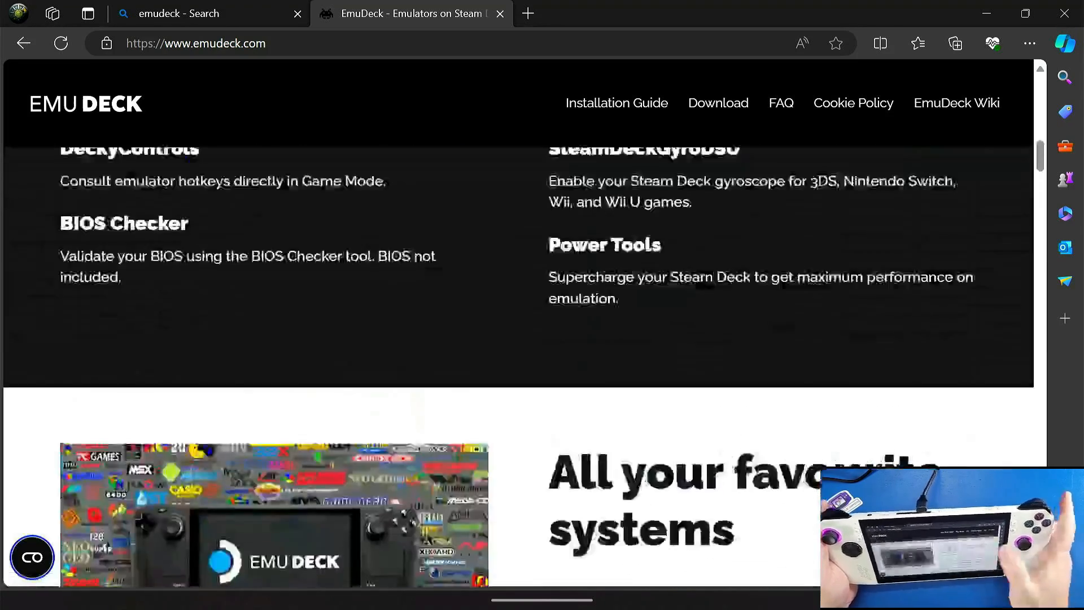
pyautogui.scroll(4, 518, 322)
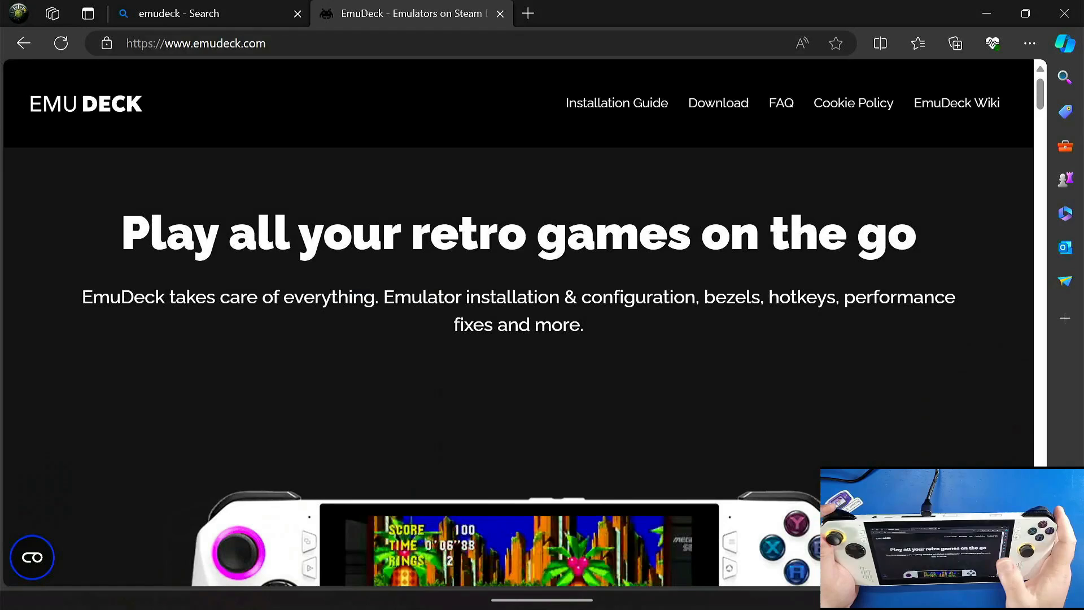
# Step: Download the Windows public beta installer of EmuDeck from the site's download section
pyautogui.click(718, 103)
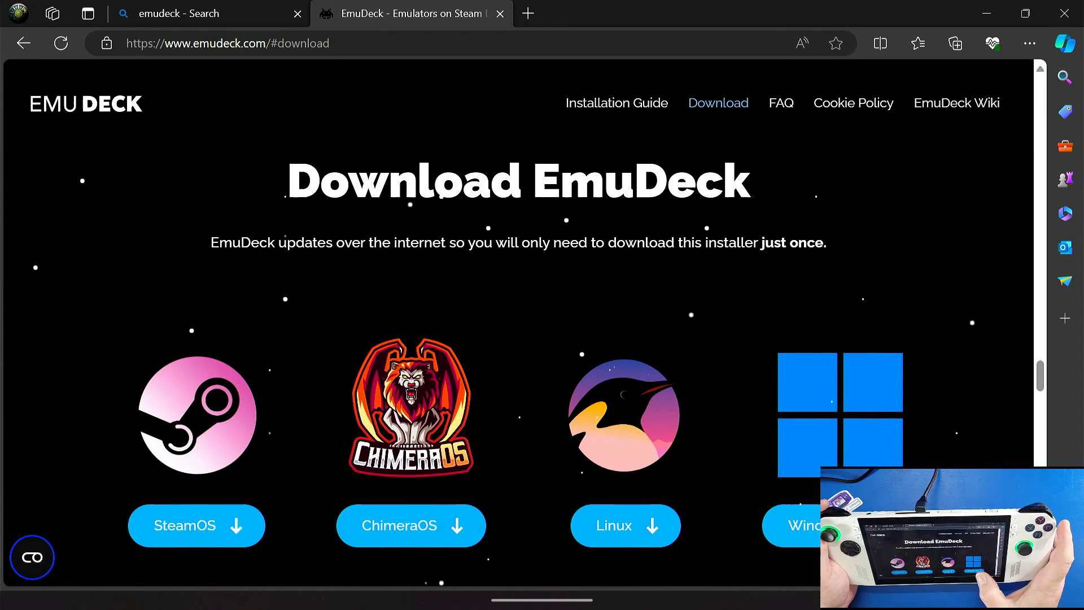
pyautogui.click(818, 526)
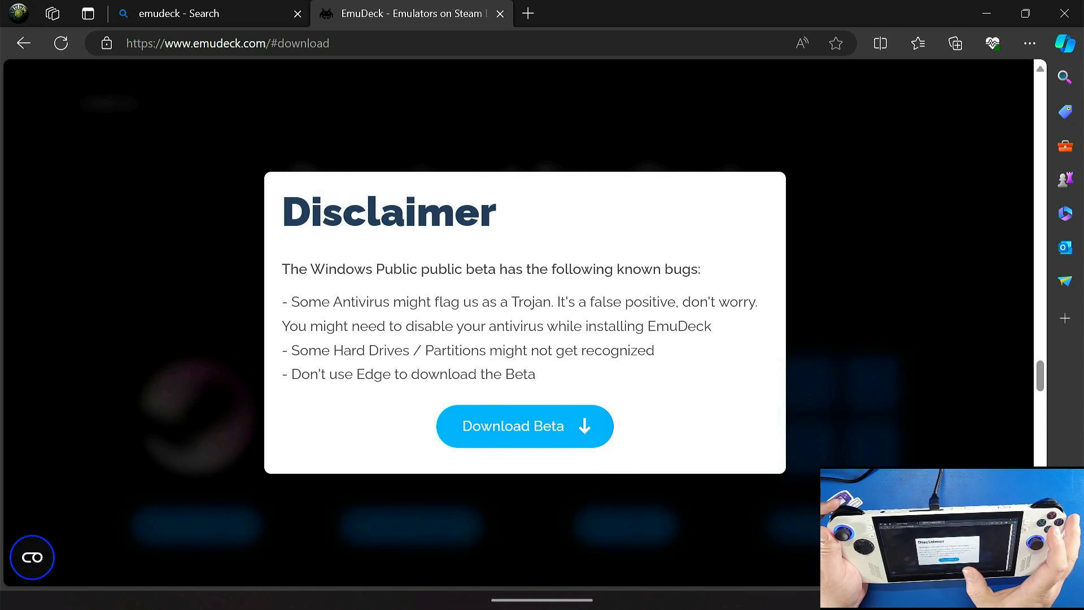
pyautogui.click(525, 426)
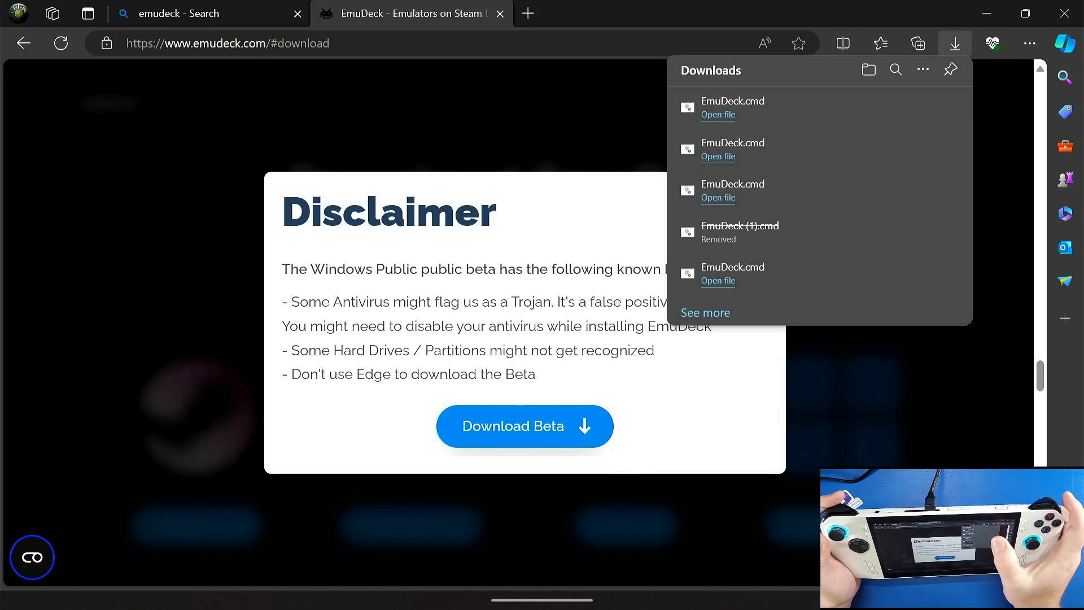
# Step: Run the downloaded EmuDeck command file, accepting the faster DNS servers and allowing Windows PowerShell to make changes
pyautogui.click(718, 115)
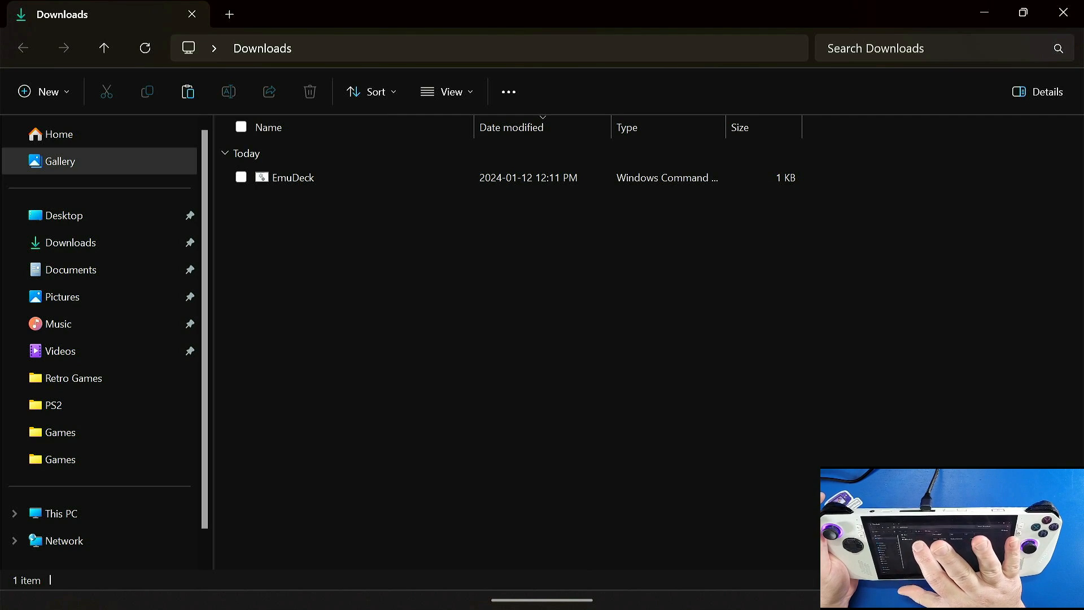
pyautogui.doubleClick(293, 177)
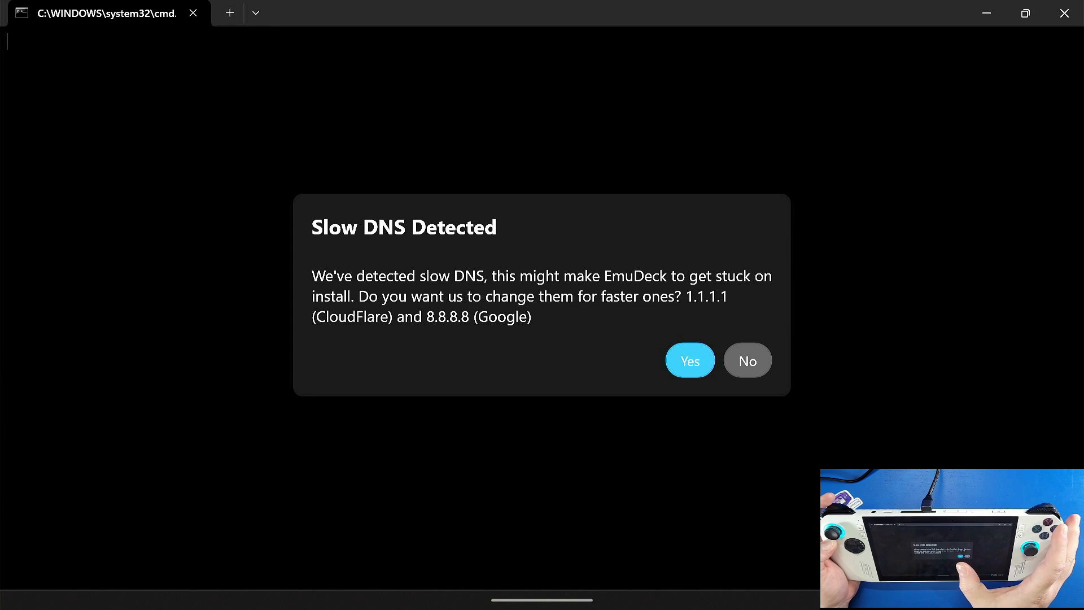
pyautogui.click(690, 361)
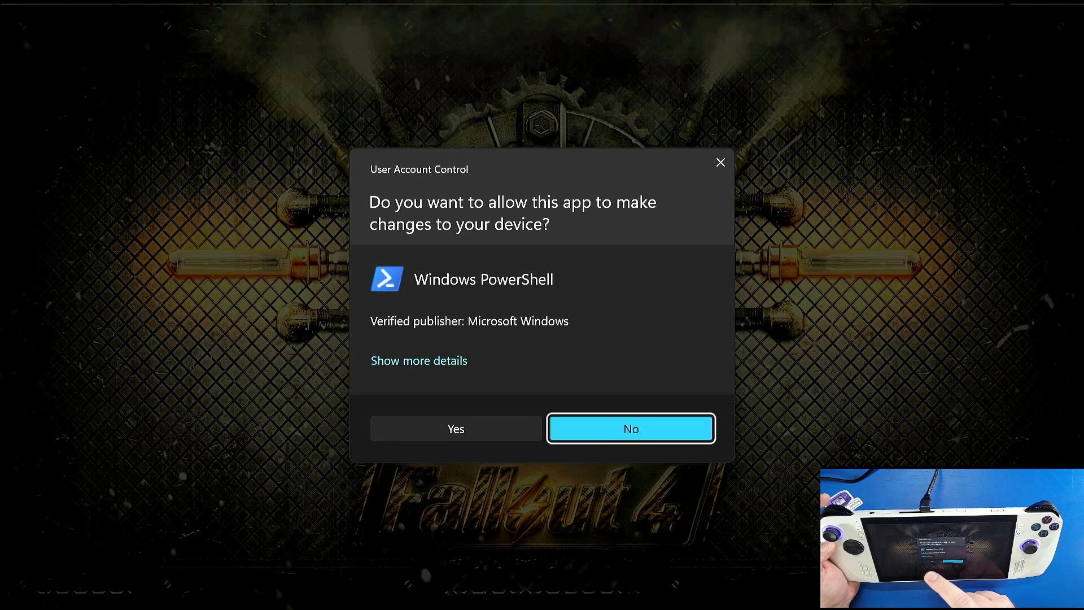
pyautogui.click(455, 429)
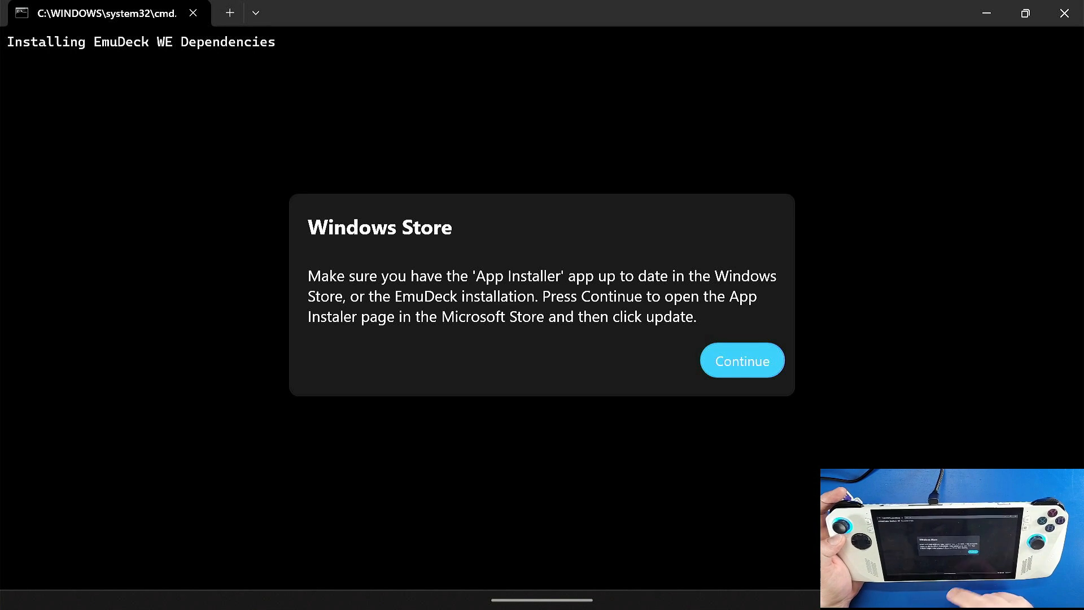
# Step: Visit the App Installer page in the Microsoft Store, and install Windows Package Manager Source (winget)
pyautogui.click(751, 361)
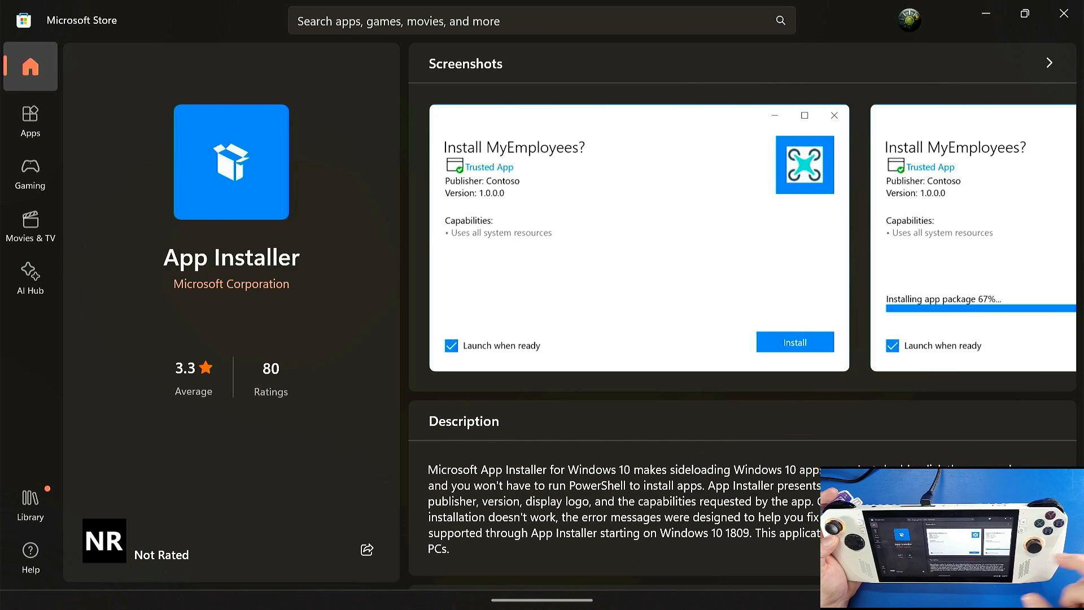
pyautogui.click(1064, 13)
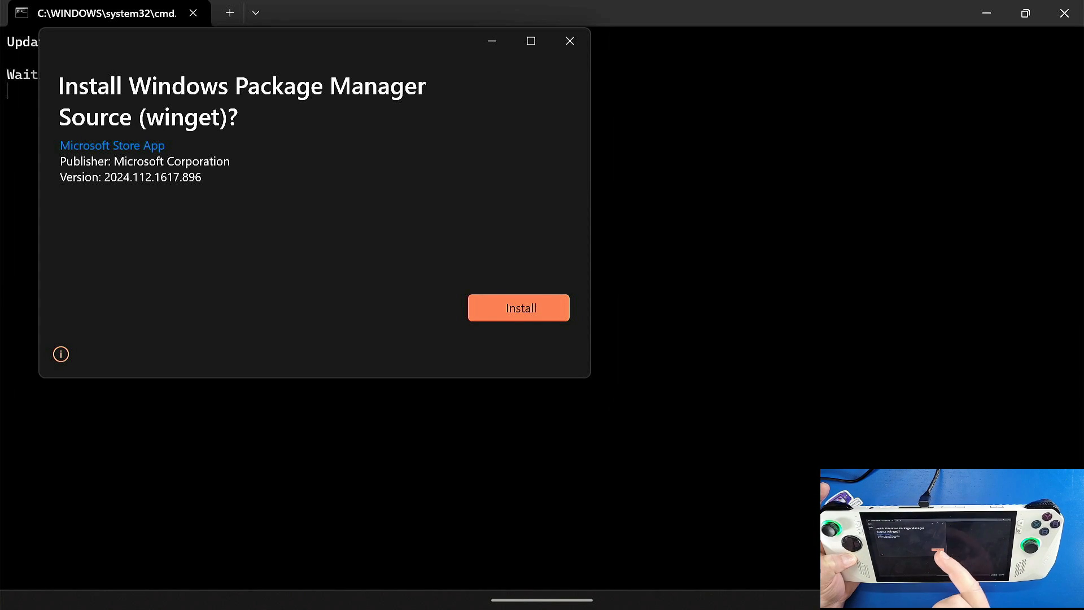
pyautogui.click(518, 307)
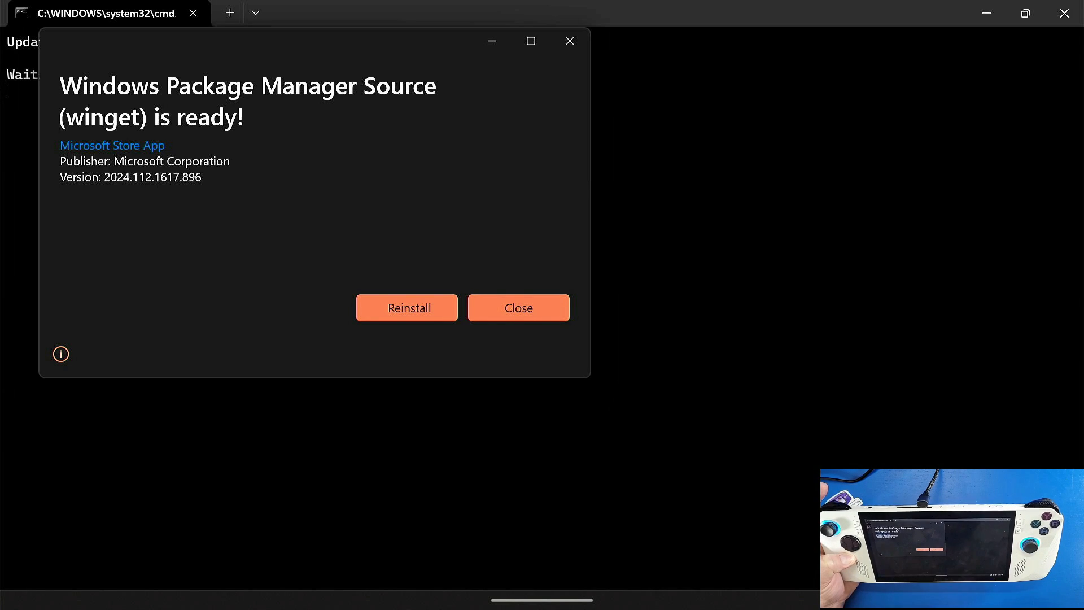
pyautogui.click(518, 307)
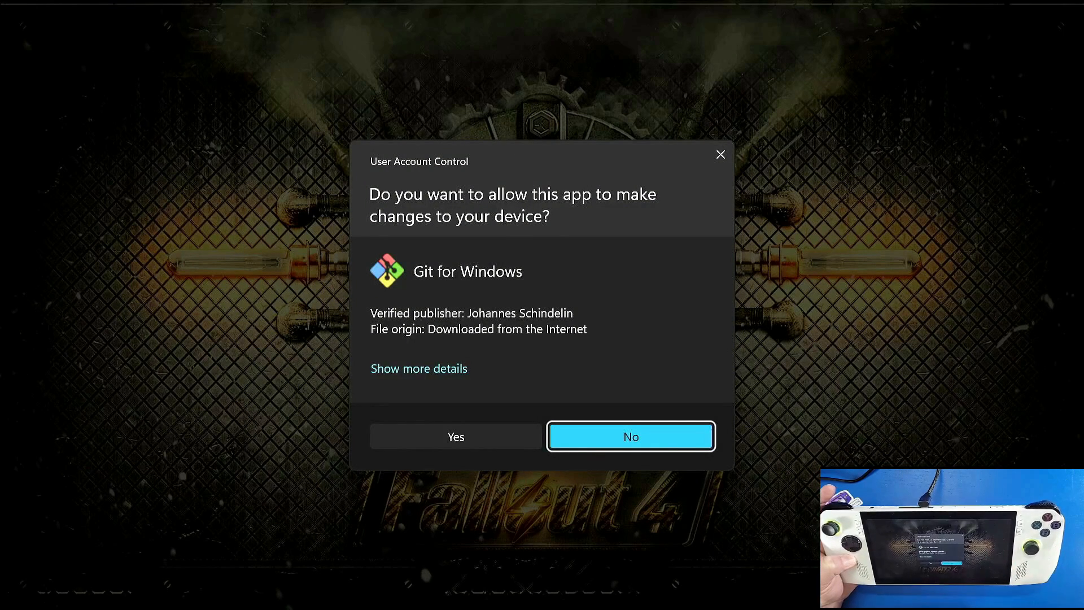
# Step: Allow Git for Windows to make changes, and launch emudeck_install from the Downloads folder
pyautogui.click(455, 437)
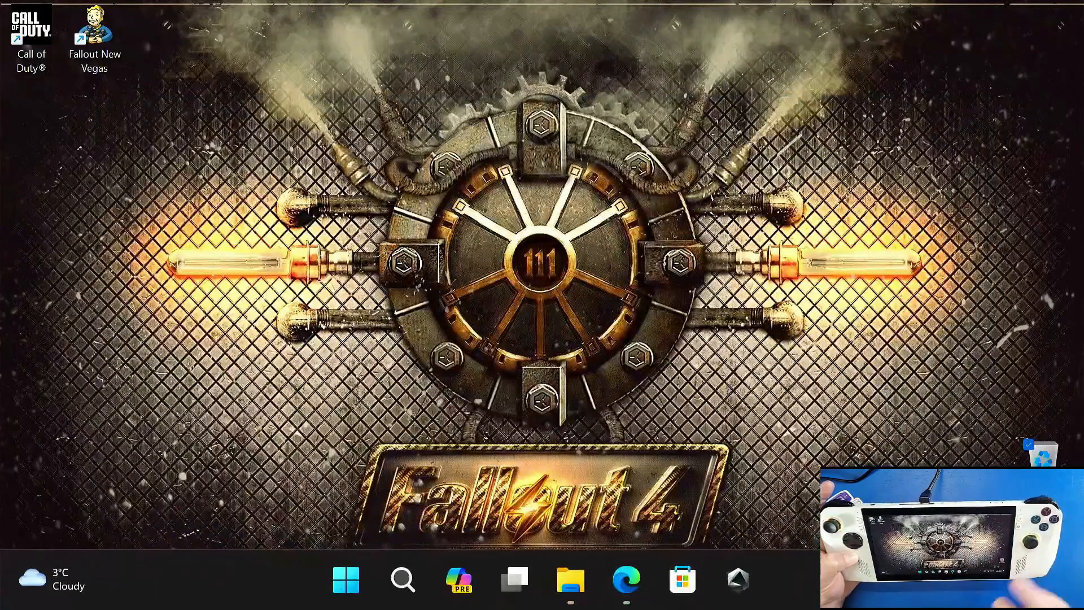
pyautogui.click(571, 580)
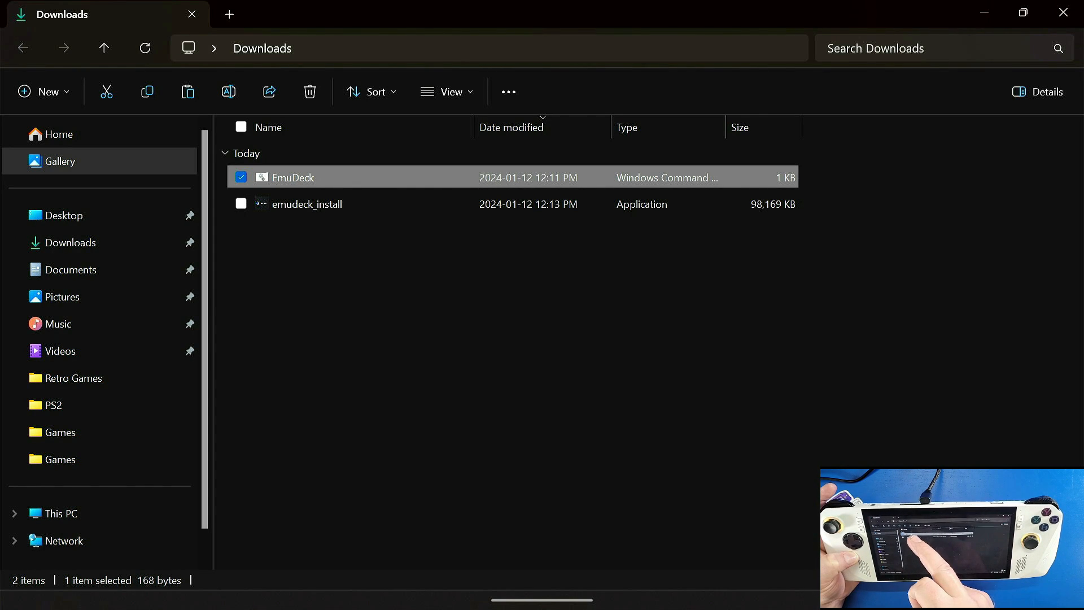
pyautogui.doubleClick(351, 205)
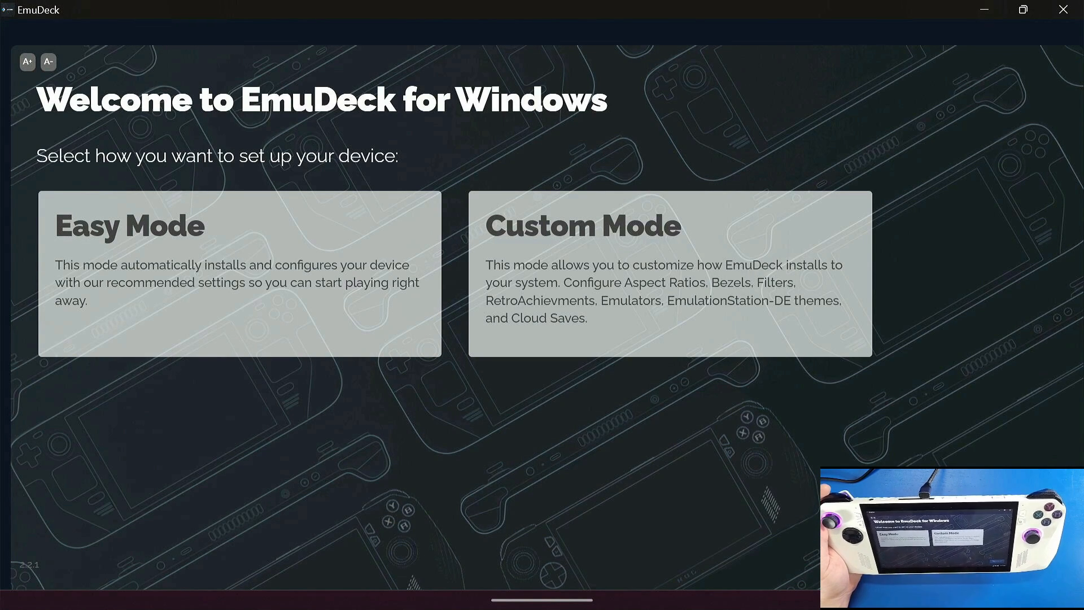
# Step: Choose Custom Mode, reload the drive list by going back one page, and select D:\ as the ROM directory
pyautogui.click(678, 316)
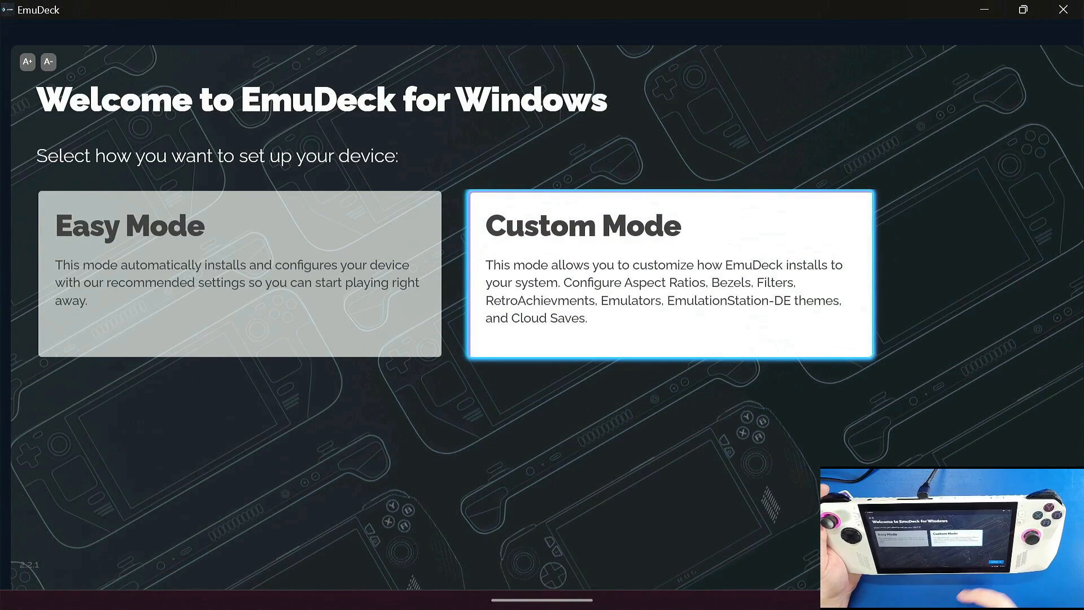
pyautogui.click(978, 550)
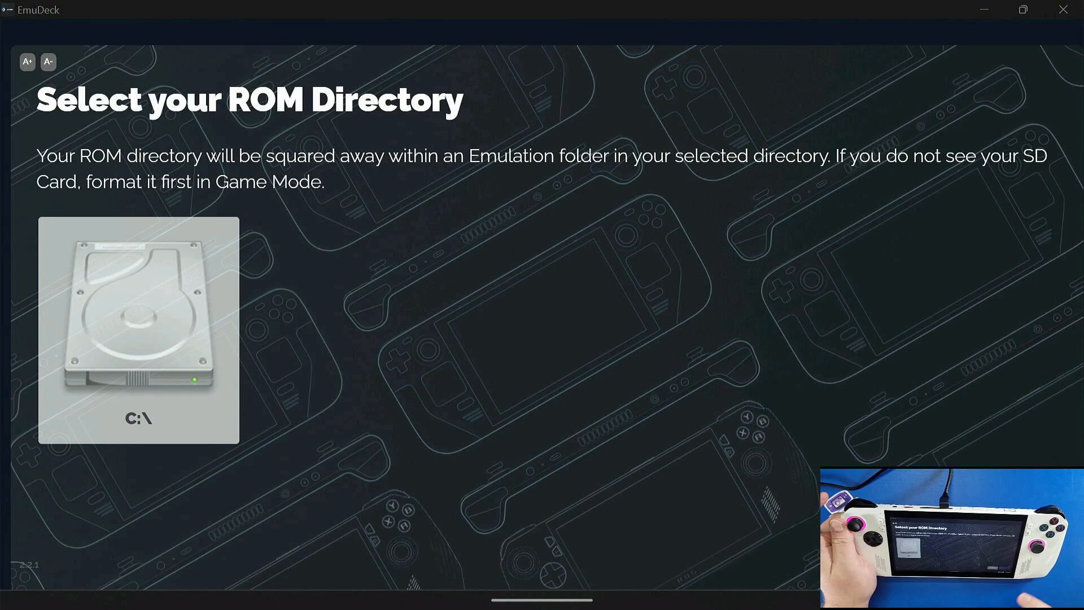
pyautogui.click(886, 556)
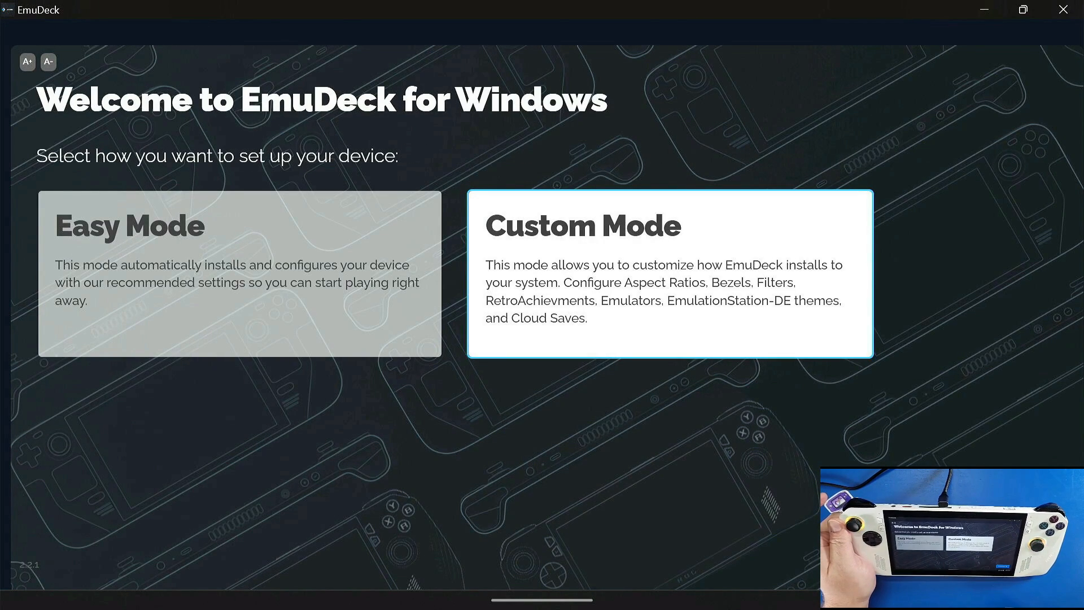
pyautogui.click(985, 553)
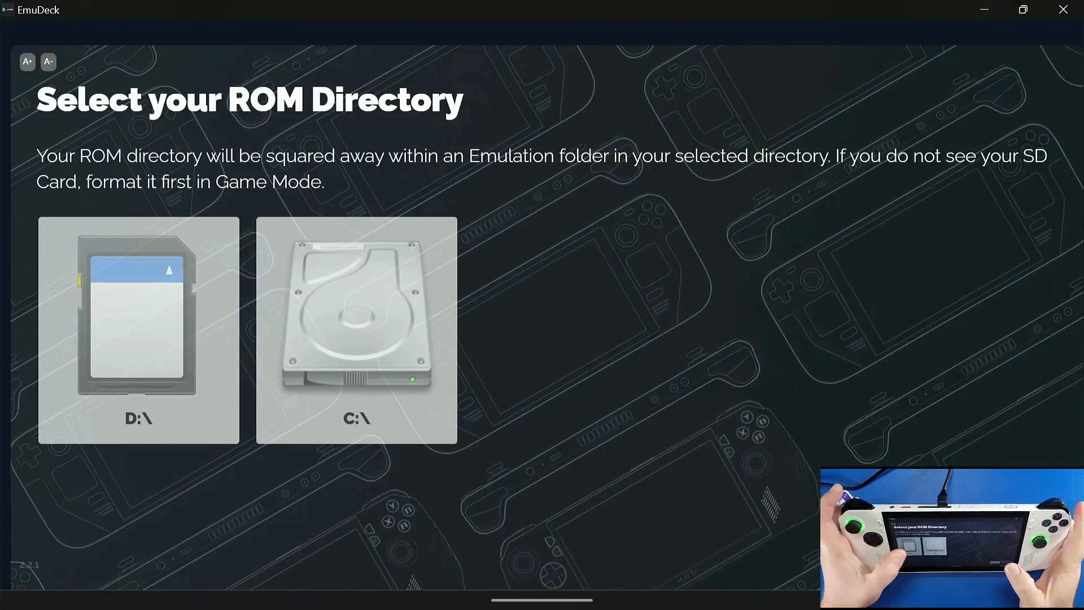
pyautogui.click(139, 330)
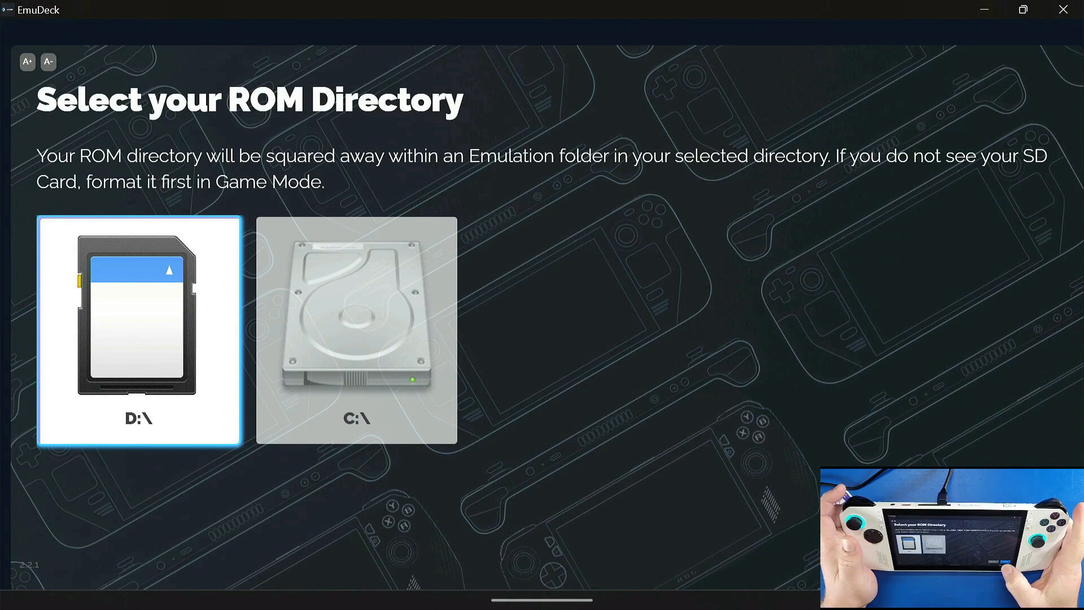
# Step: Check the contents of the SDXC (D:) card in File Explorer and return to the EmuDeck setup
pyautogui.press('super')
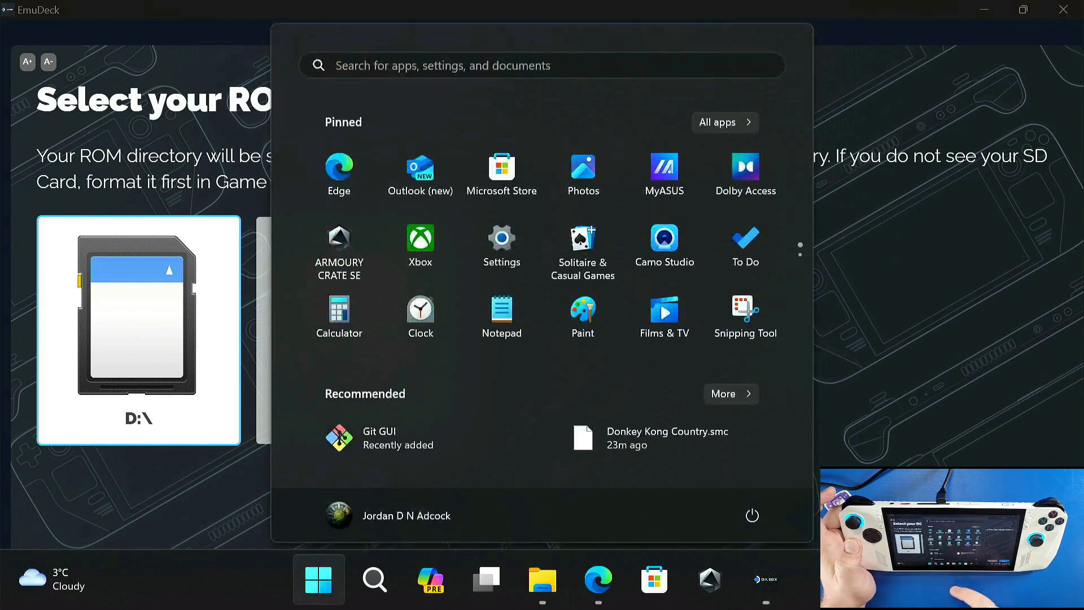
pyautogui.click(543, 580)
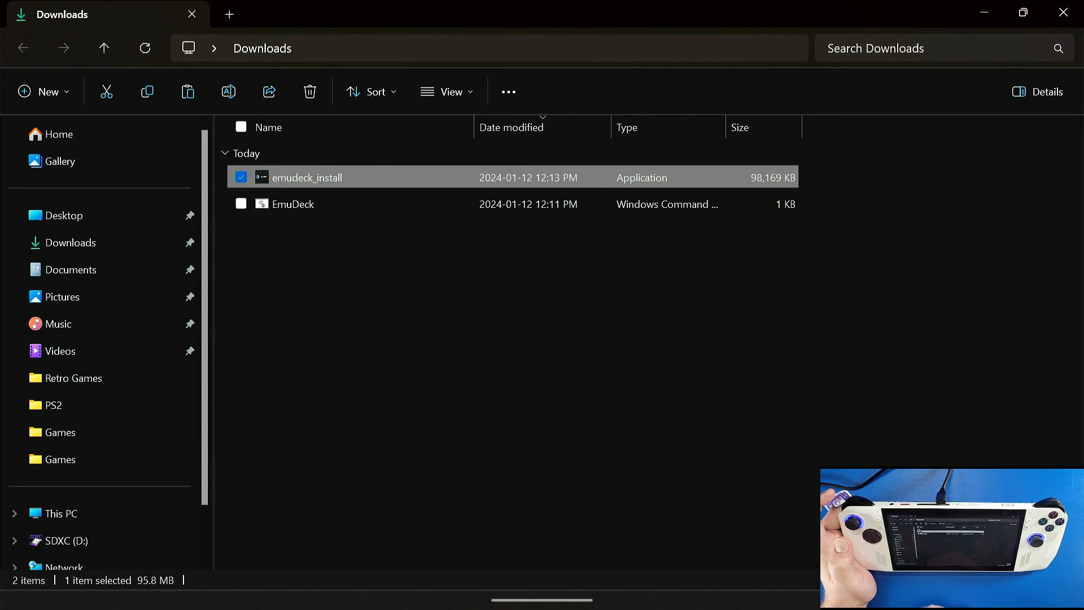
pyautogui.scroll(-2, 101, 338)
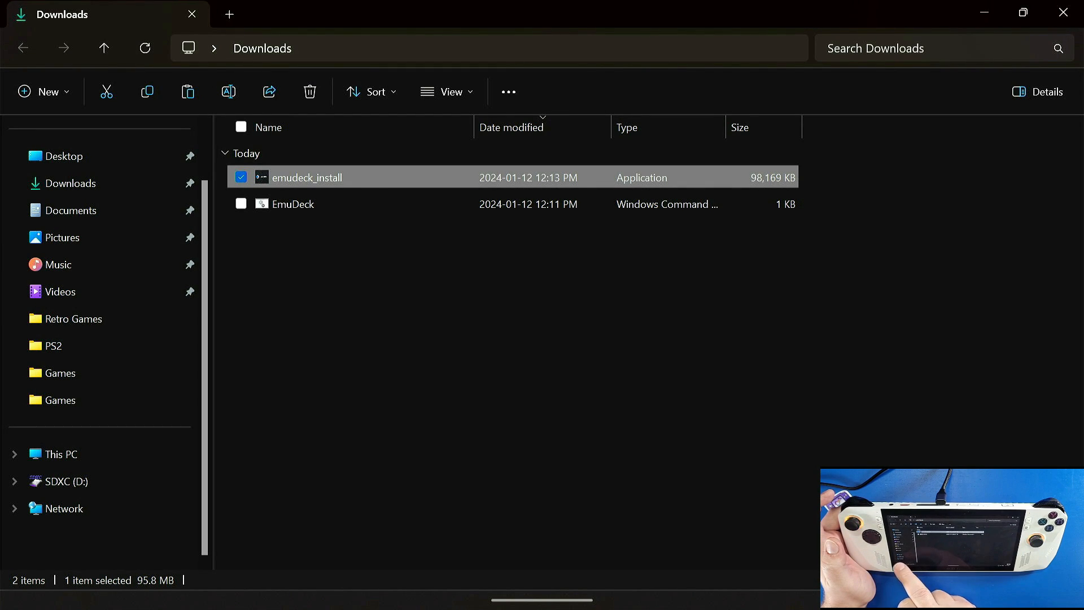
pyautogui.click(101, 503)
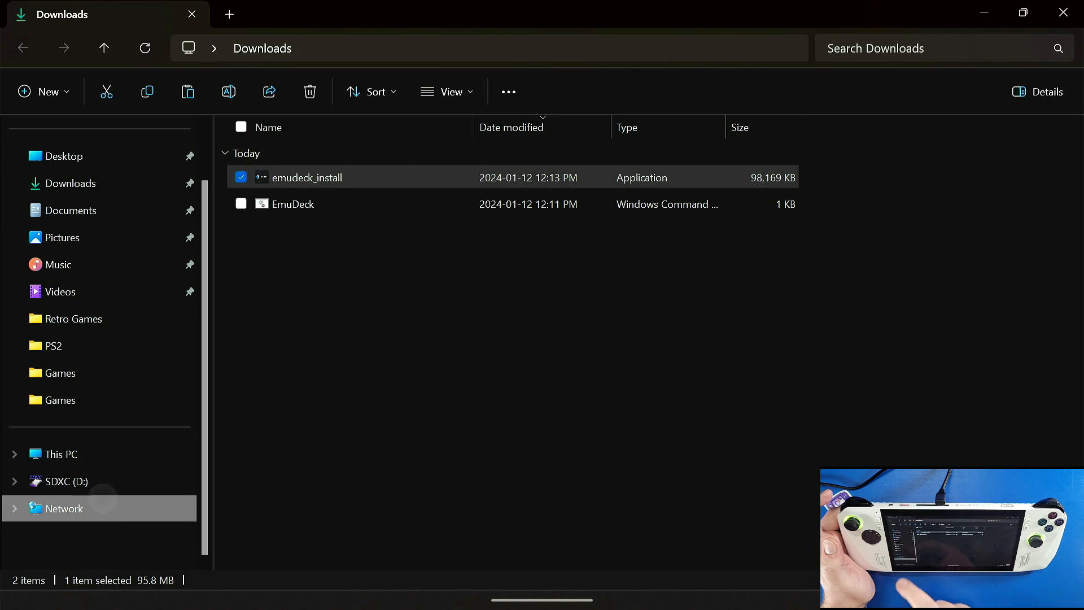
pyautogui.click(101, 452)
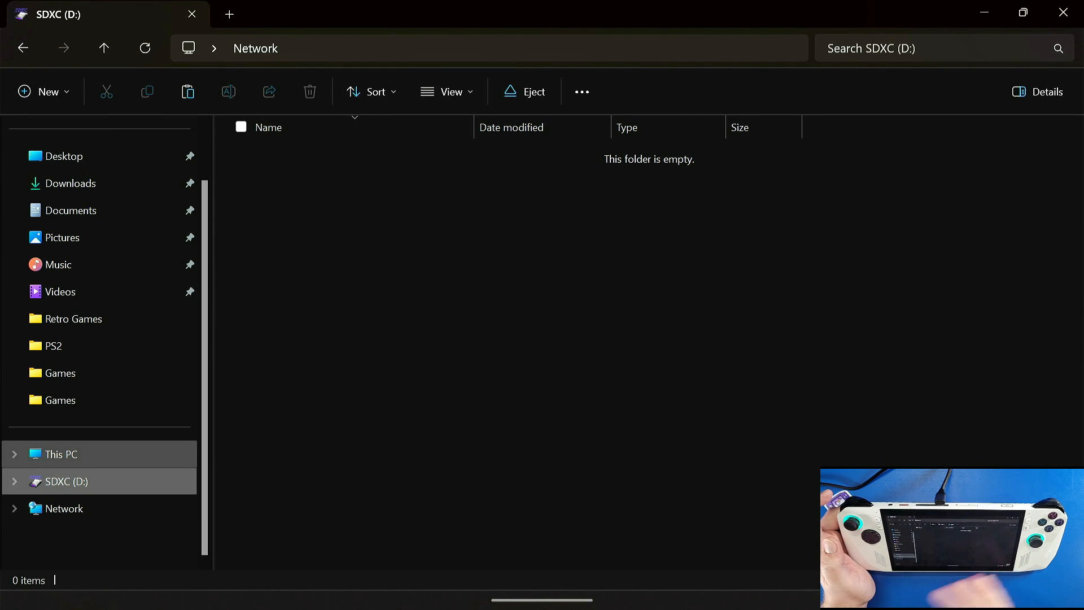
pyautogui.click(1063, 13)
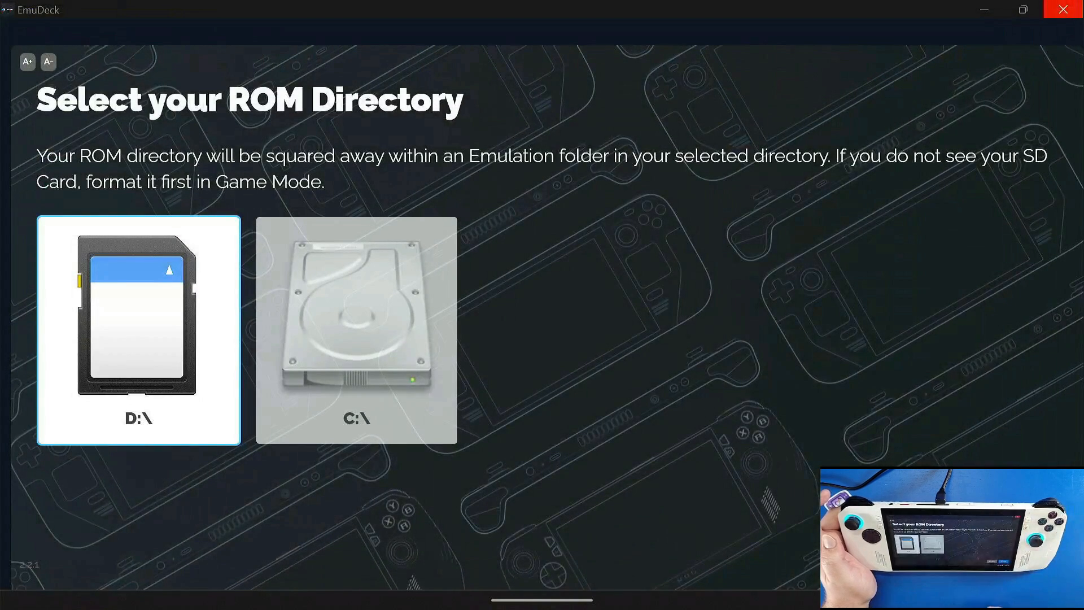
# Step: Confirm the D:\ SD card as the ROM directory and proceed to the device selection
pyautogui.click(139, 331)
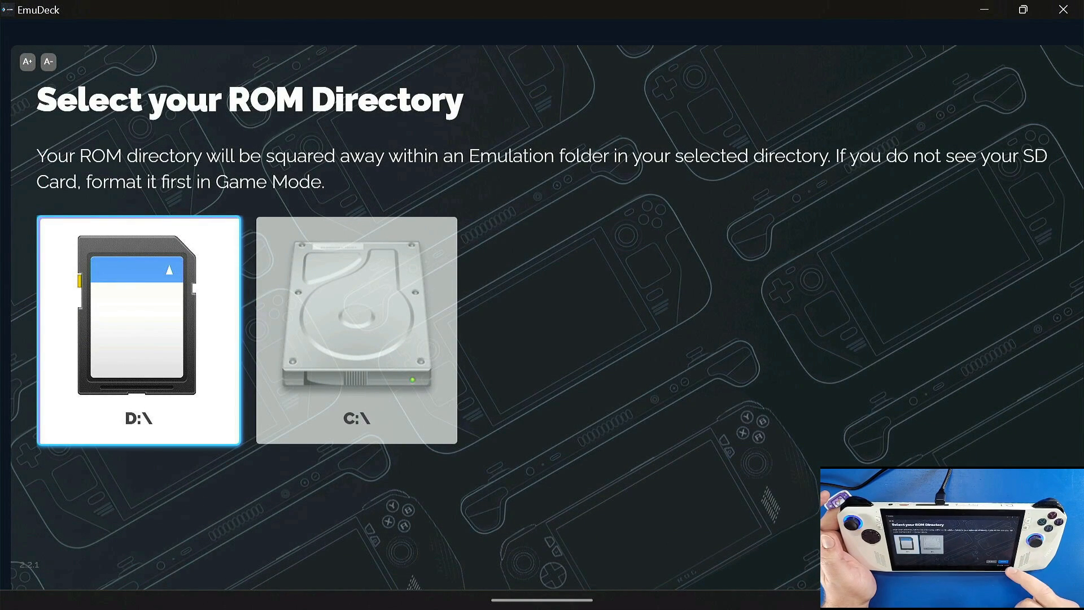
pyautogui.click(996, 549)
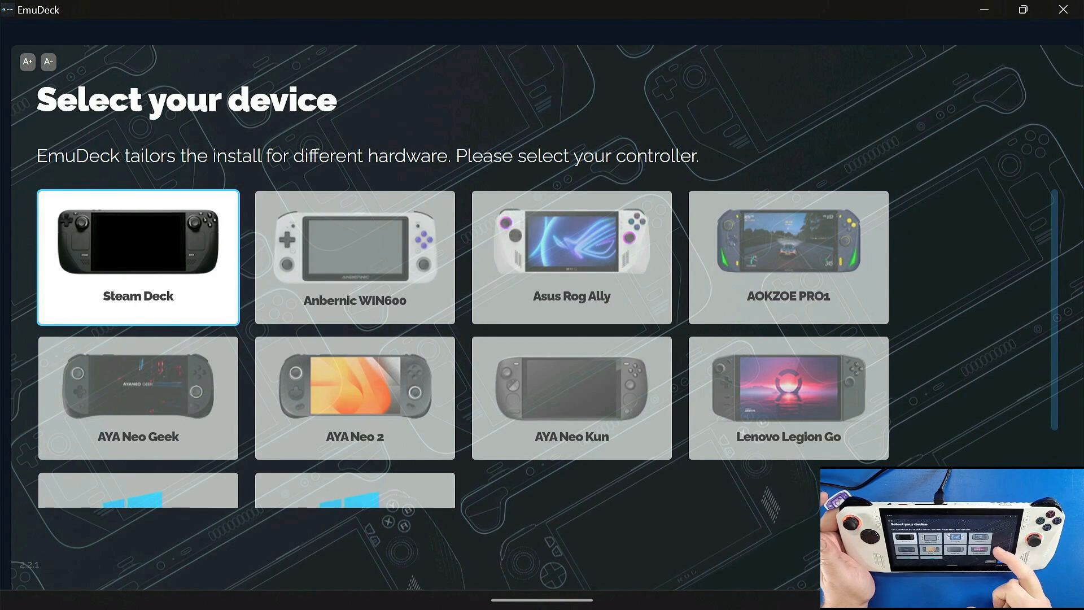
# Step: Choose Asus Rog Ally as the device and continue to the emulator selection
pyautogui.scroll(-1, 542, 348)
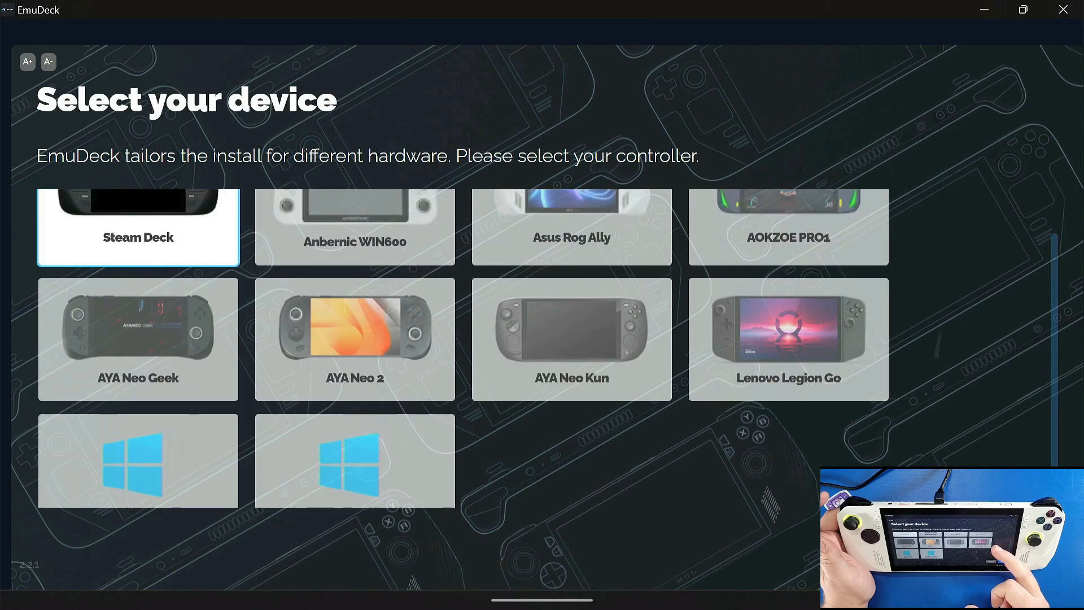
pyautogui.scroll(1, 542, 347)
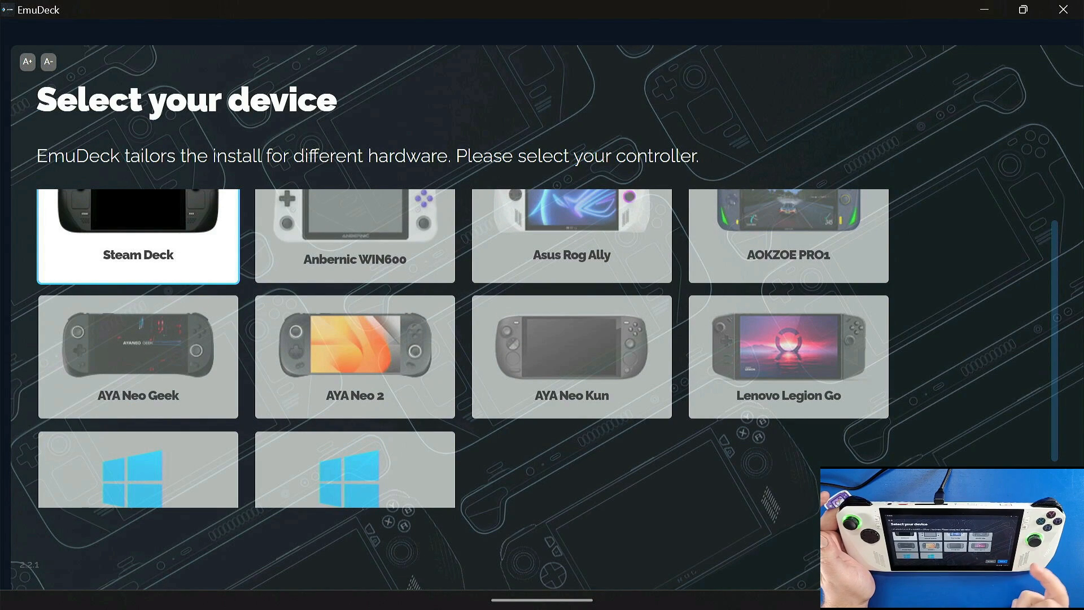
pyautogui.scroll(1, 542, 348)
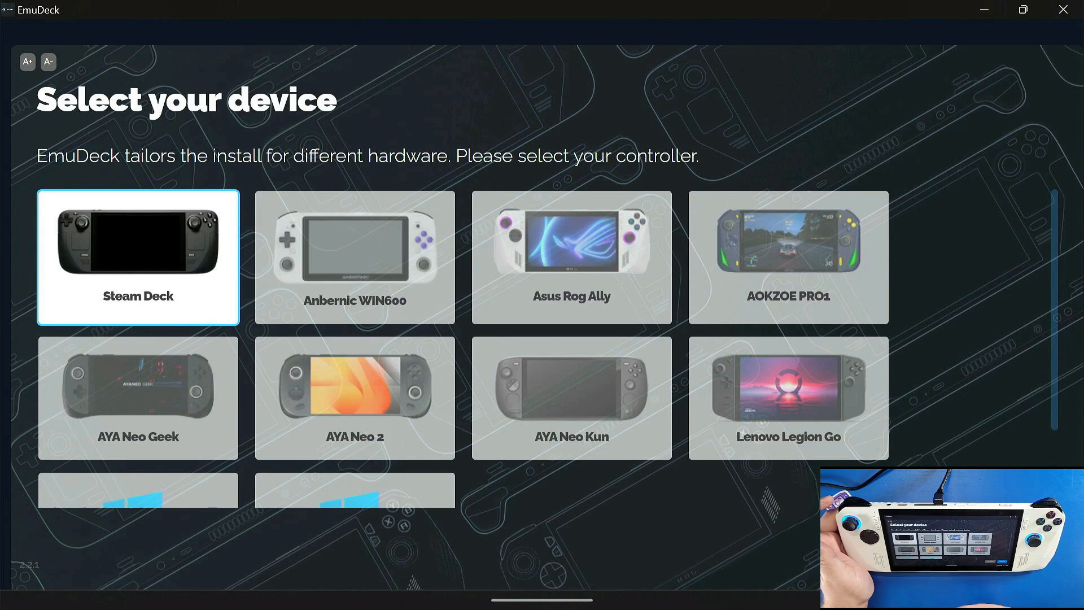
pyautogui.click(572, 258)
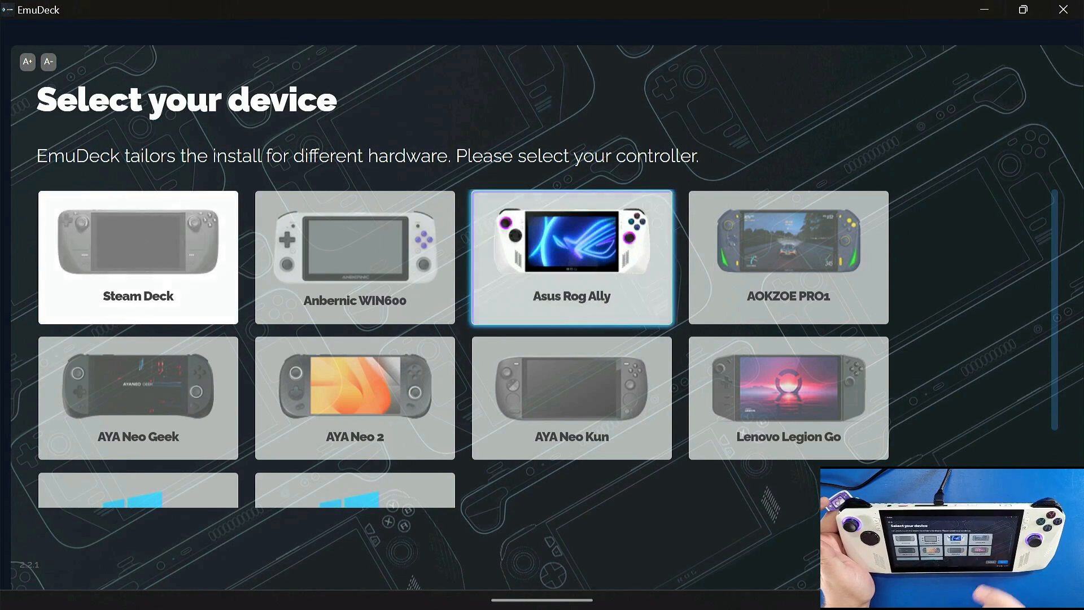
pyautogui.click(995, 546)
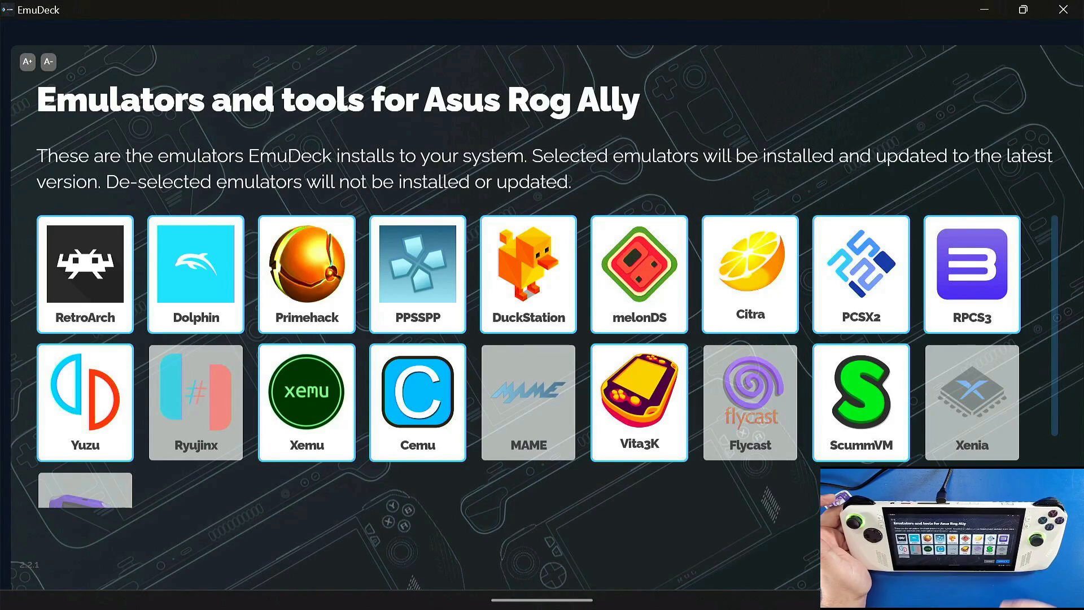
# Step: Add Xenia, Flycast and mGBA to the emulators to install, choosing the standalone emulator over RetroArch for Flycast and mGBA
pyautogui.click(972, 402)
pyautogui.click(699, 357)
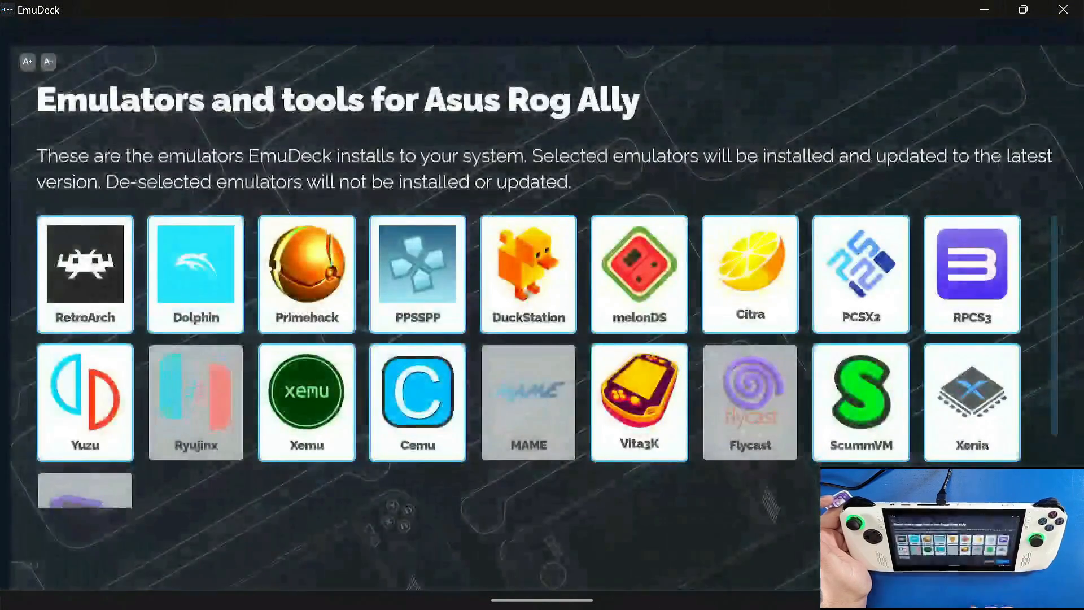
pyautogui.click(751, 403)
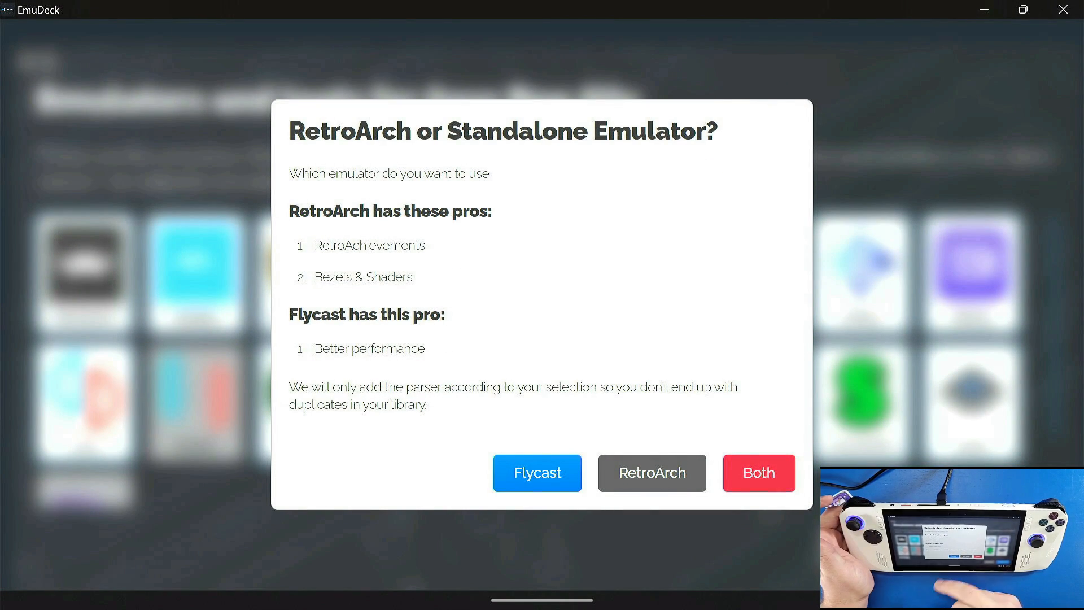
pyautogui.click(537, 473)
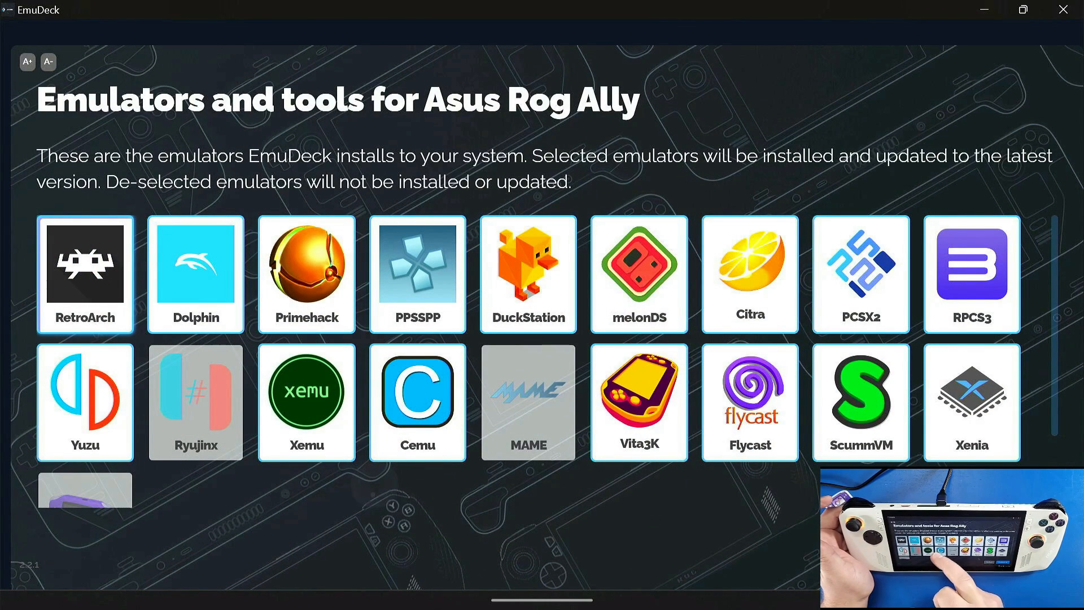
pyautogui.scroll(-2, 528, 338)
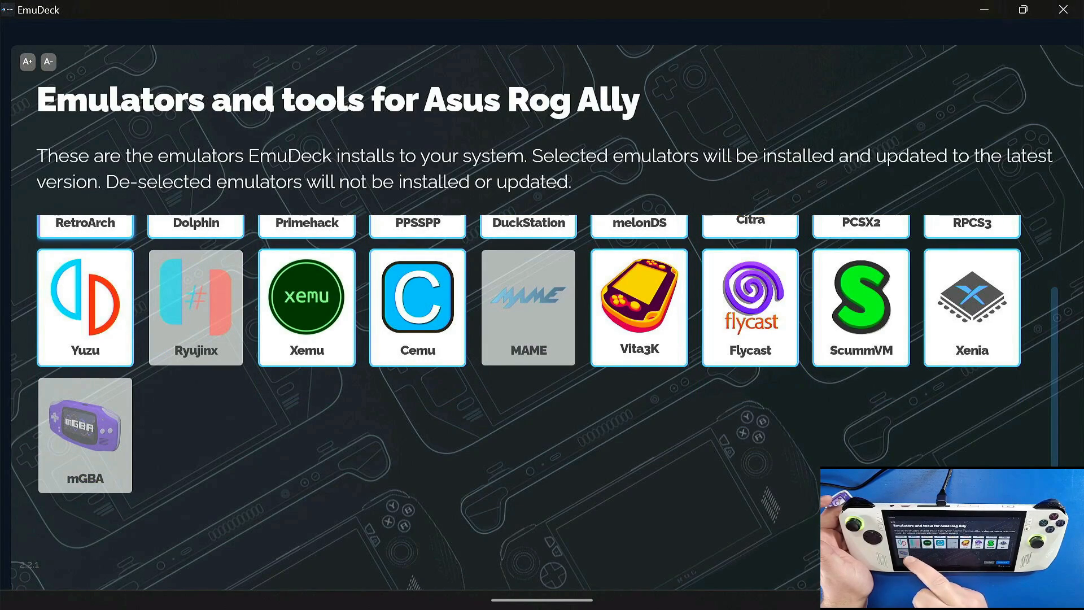
pyautogui.click(85, 435)
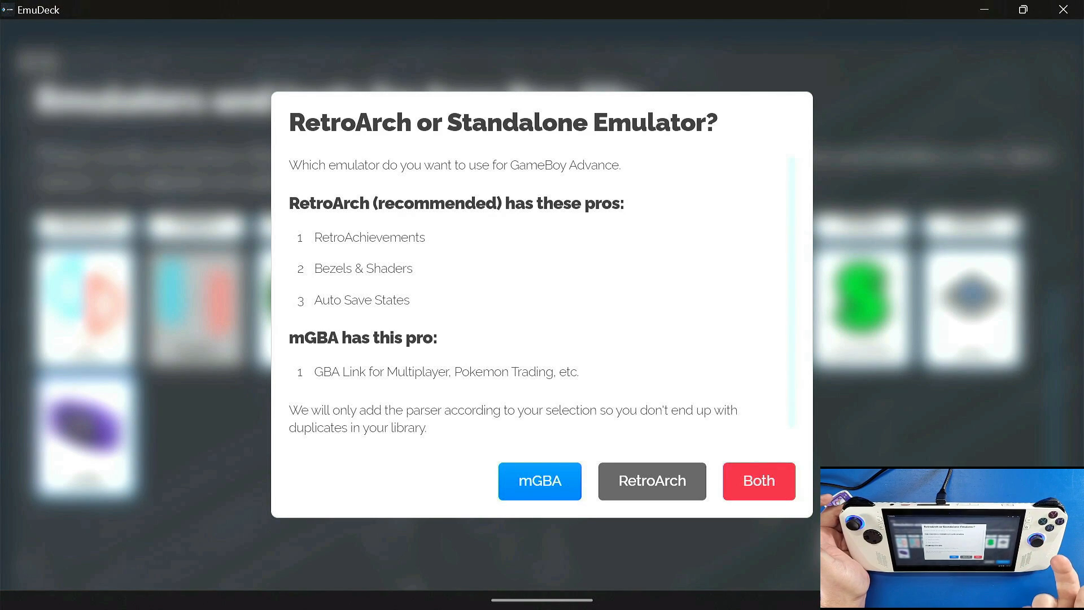
pyautogui.click(539, 481)
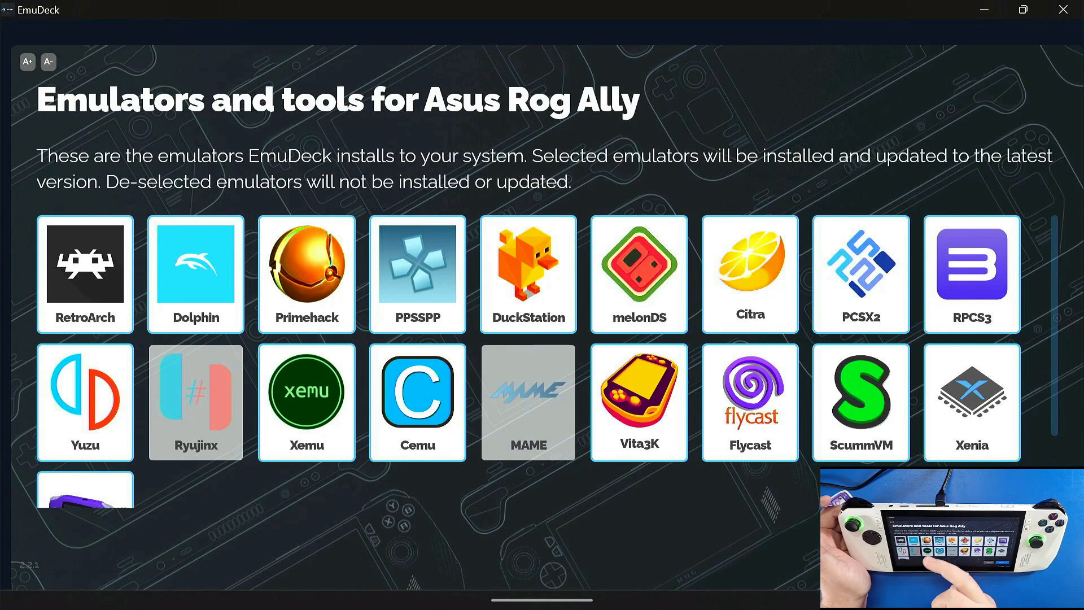
# Step: Deselect Primehack from the emulators to install, and accept the default emulator and tool configurations
pyautogui.click(307, 274)
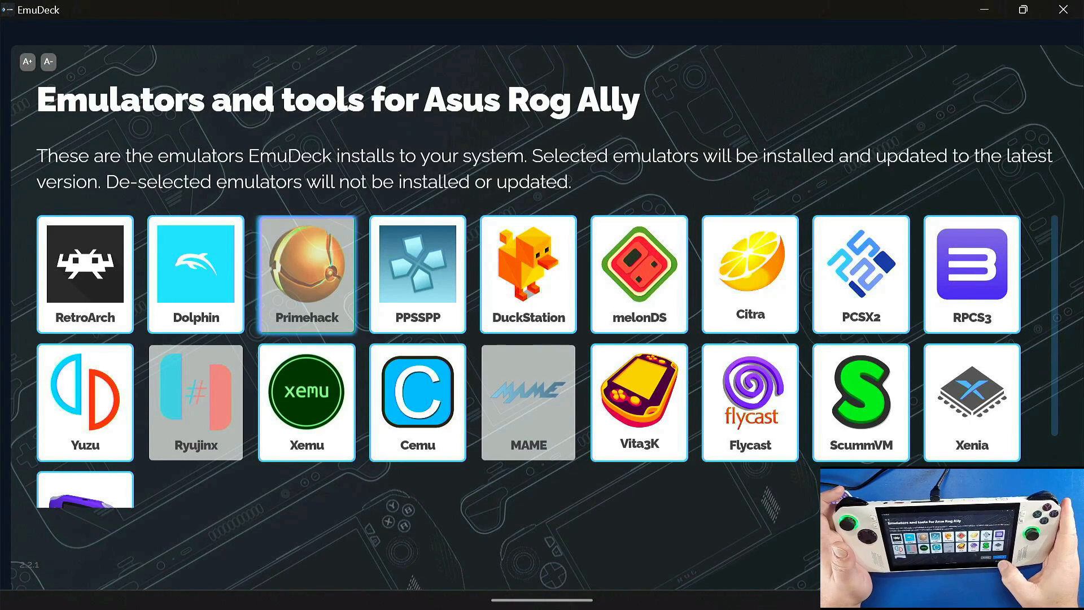
pyautogui.click(988, 541)
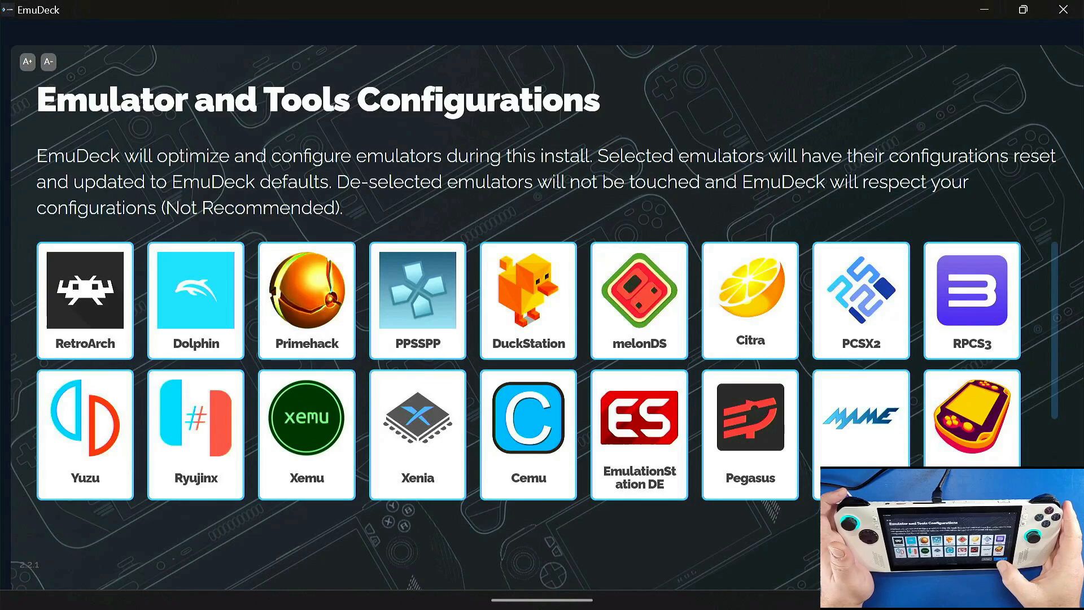
pyautogui.click(988, 537)
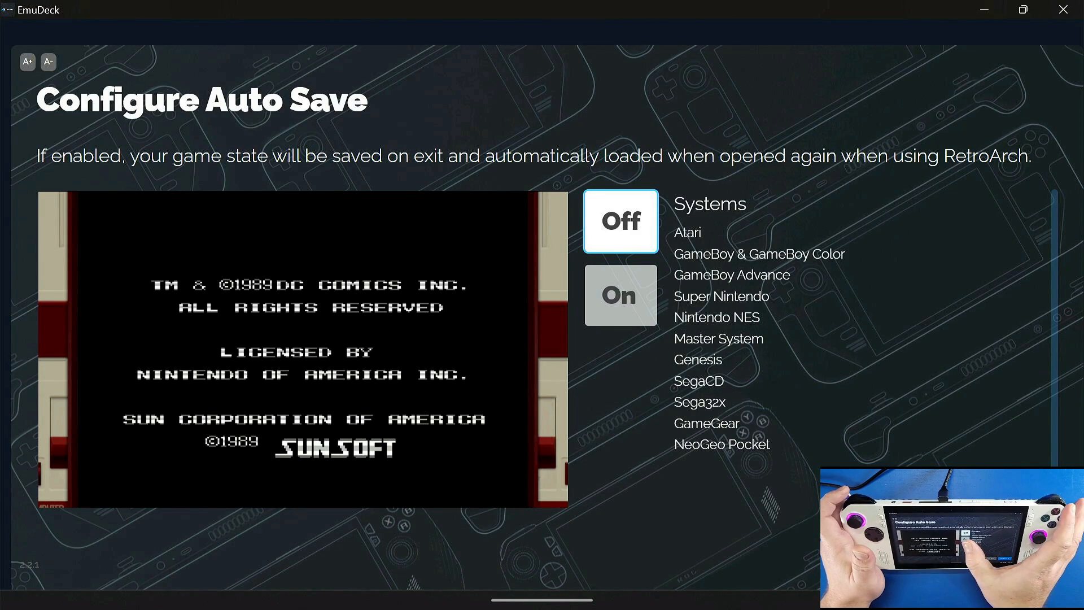
# Step: Set Auto Save to On for RetroArch and skip the RetroAchievements login
pyautogui.press('Down')
pyautogui.press('Up')
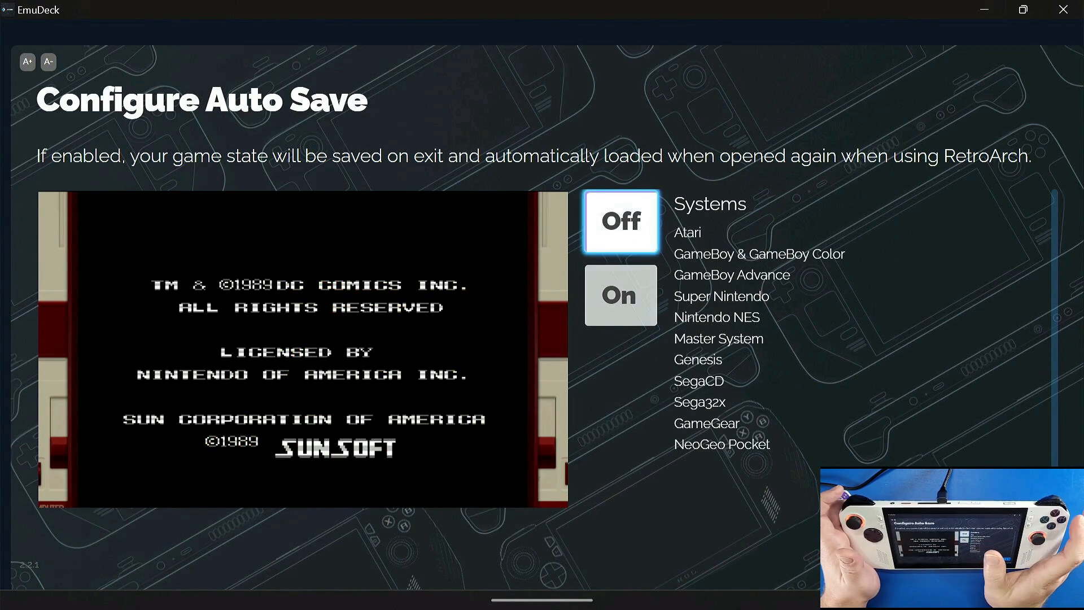
pyautogui.press('Down')
pyautogui.press('Return')
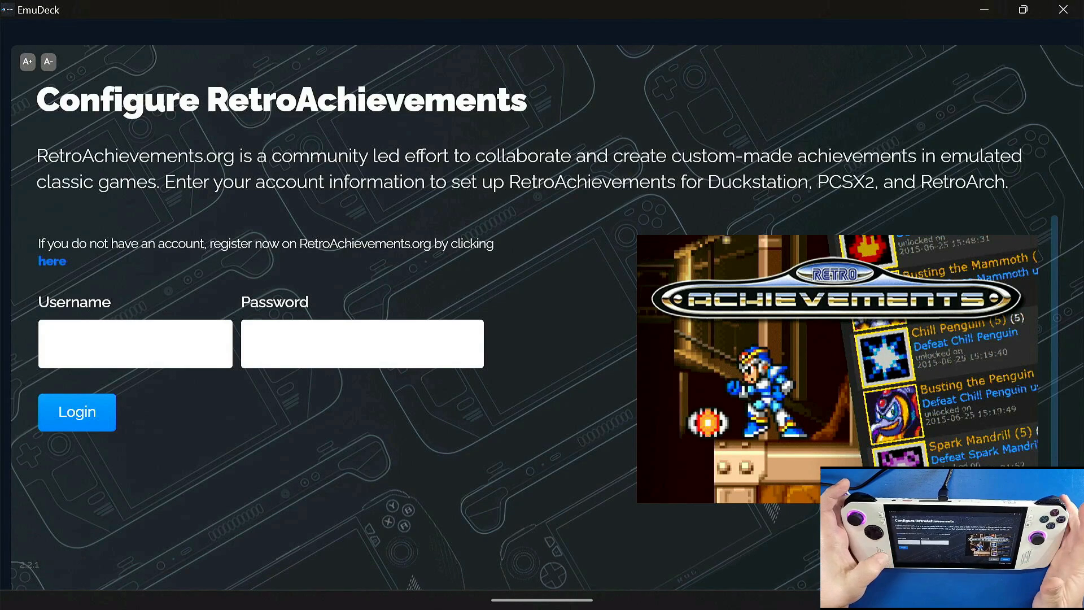
pyautogui.click(977, 556)
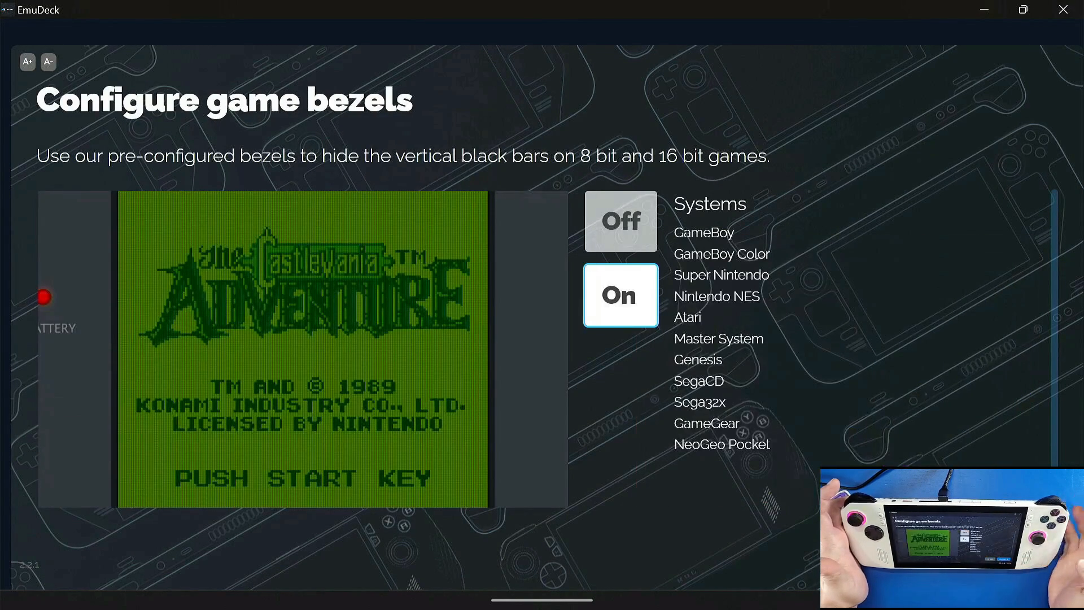
# Step: Compare the game bezel previews, leave the bezels set to On and continue to the aspect ratio settings
pyautogui.click(621, 221)
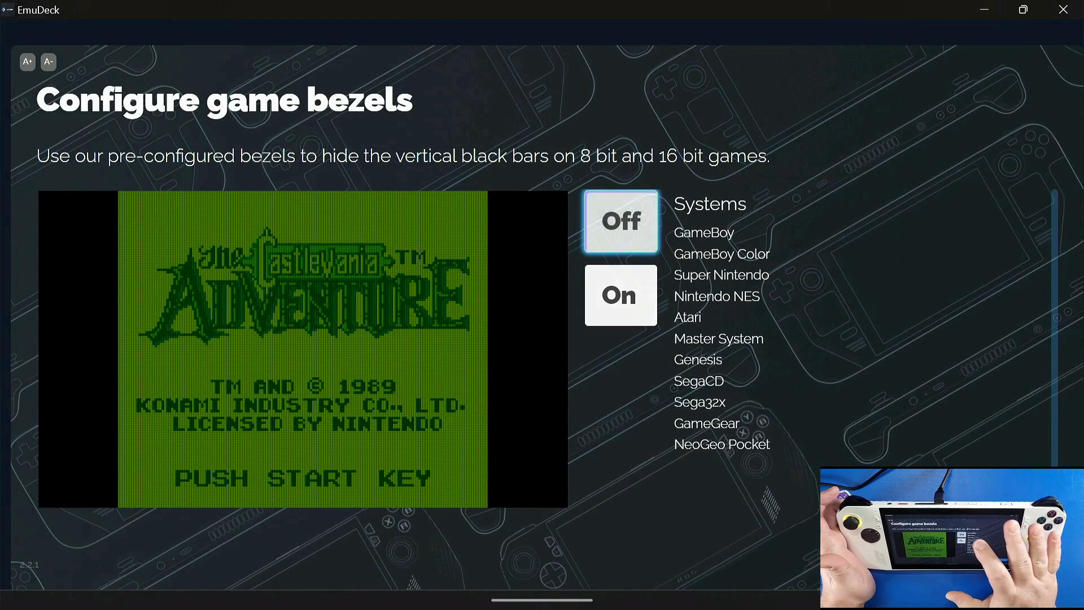
pyautogui.click(621, 296)
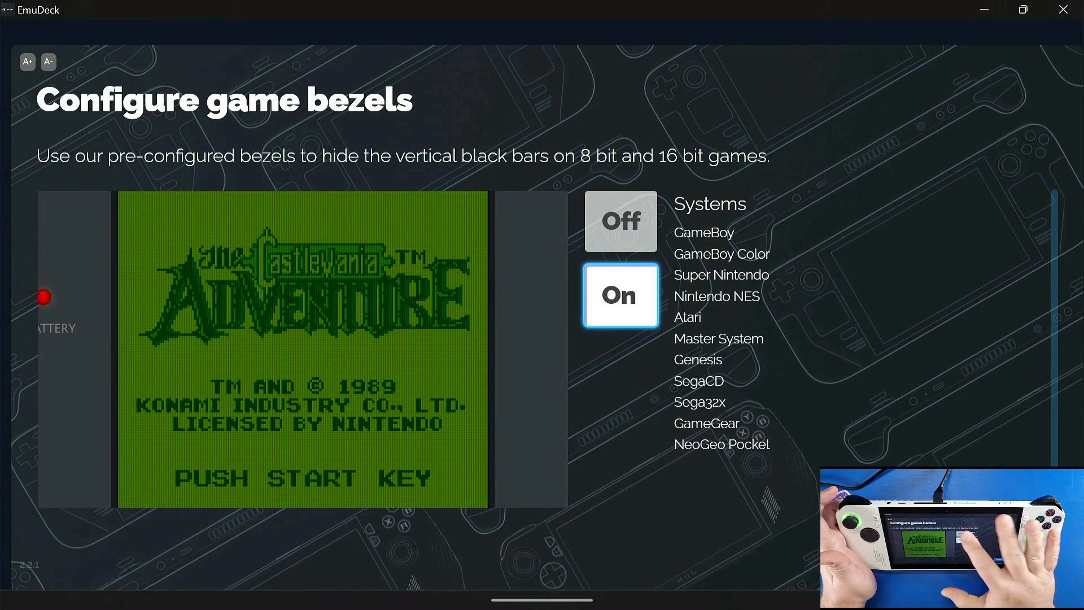
pyautogui.click(621, 221)
pyautogui.click(622, 296)
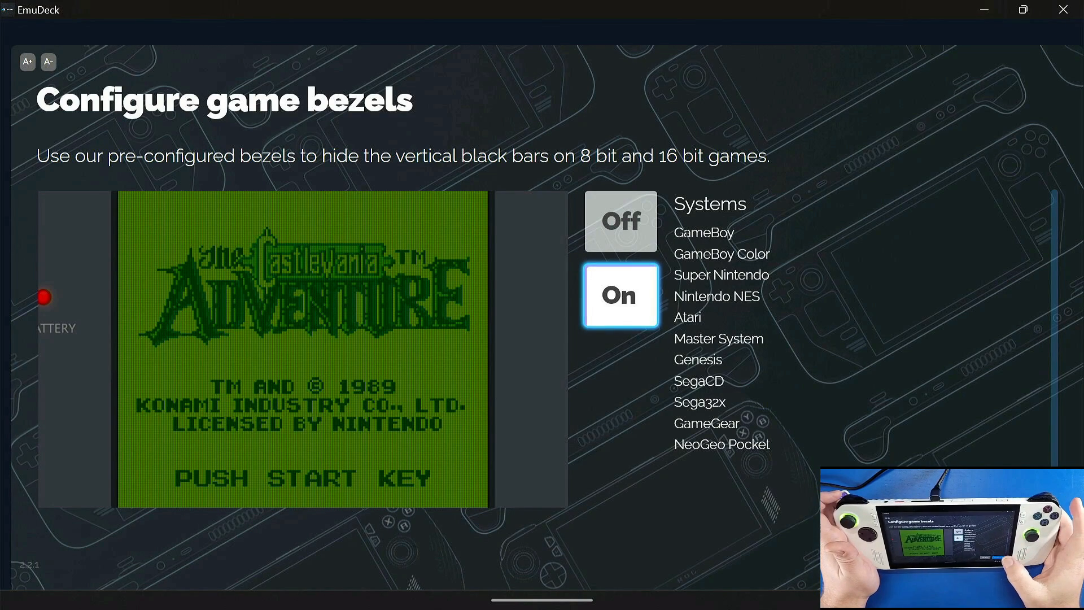
pyautogui.press('Return')
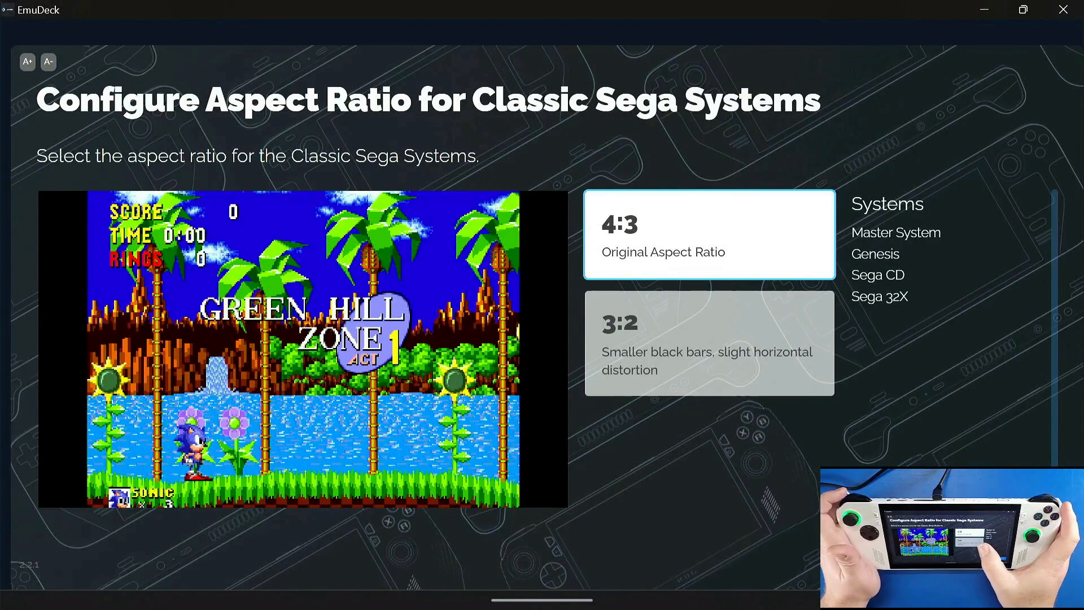
# Step: Set the aspect ratio for Classic Sega Systems to 3:2 and continue
pyautogui.press('Down')
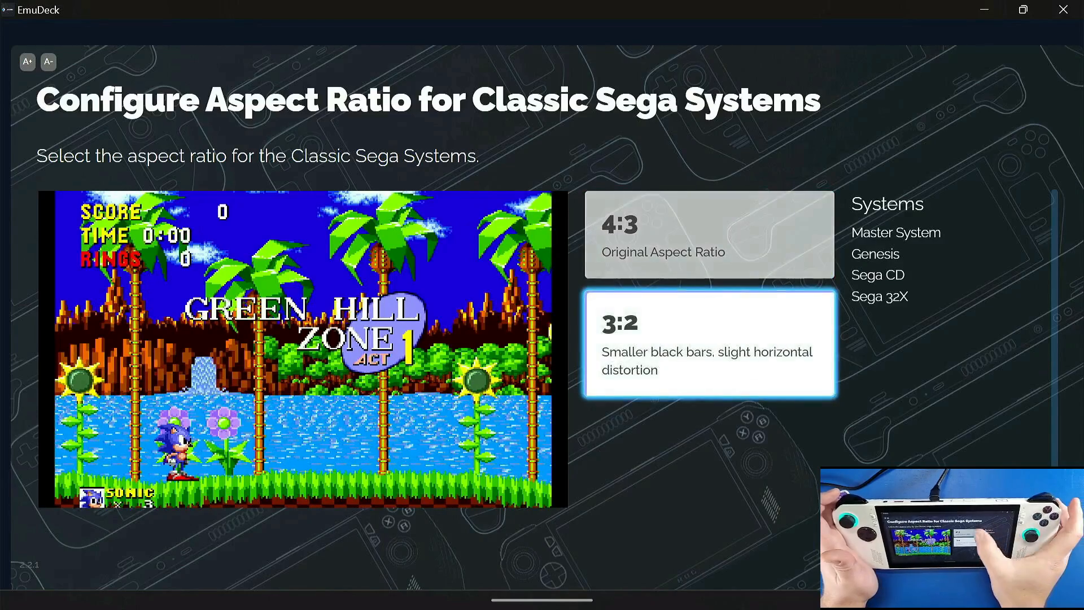
pyautogui.press('Up')
pyautogui.press('Down')
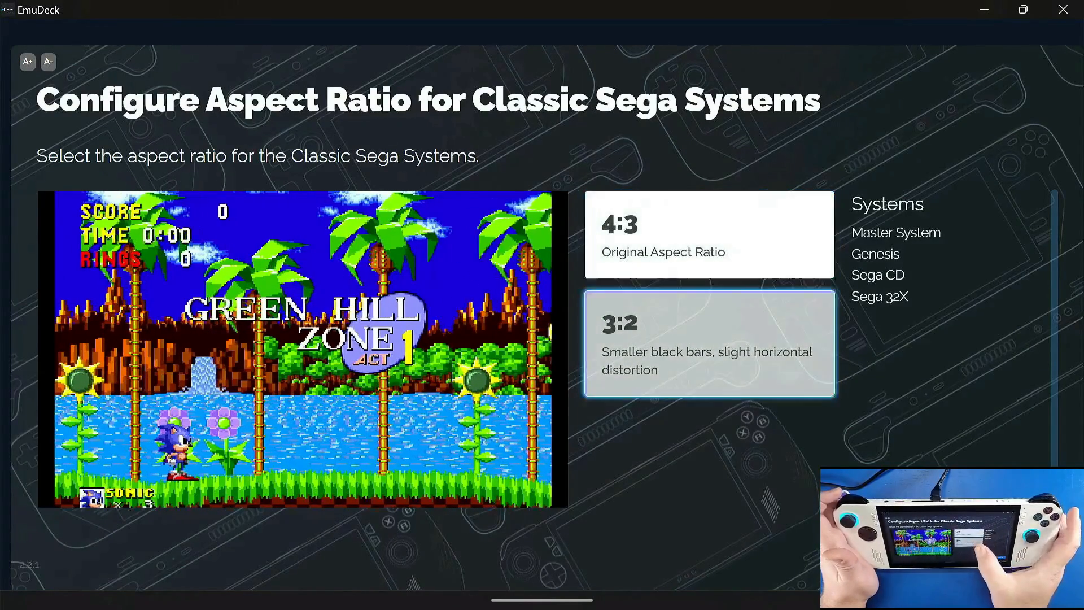
pyautogui.press('Return')
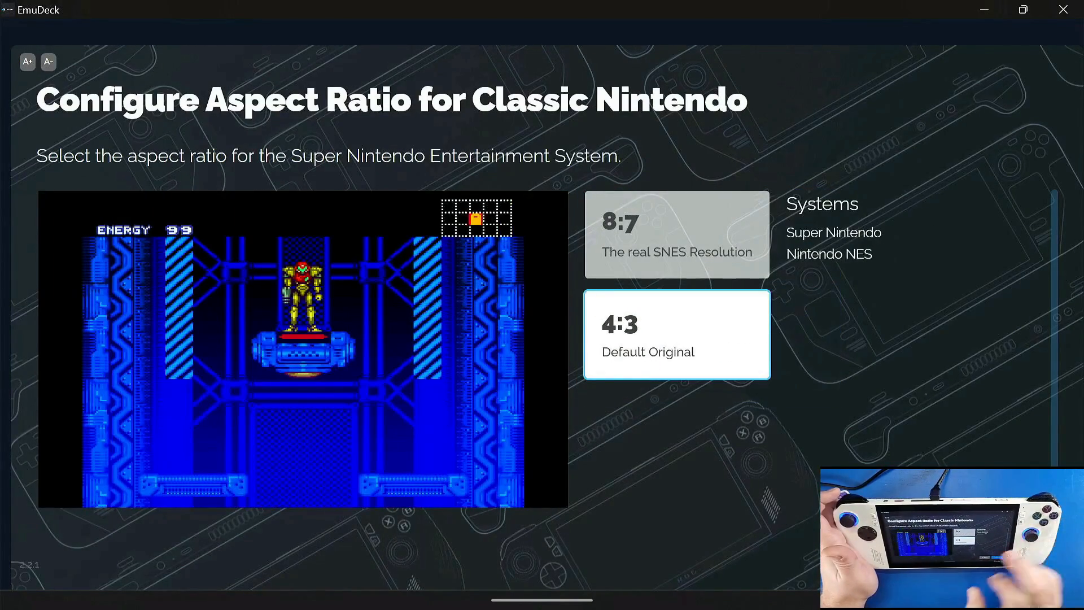
# Step: Keep 4:3 for Classic Nintendo, and set the aspect ratio to 16:9 for Classic 3D Games and GameCube games
pyautogui.press('Return')
pyautogui.press('Down')
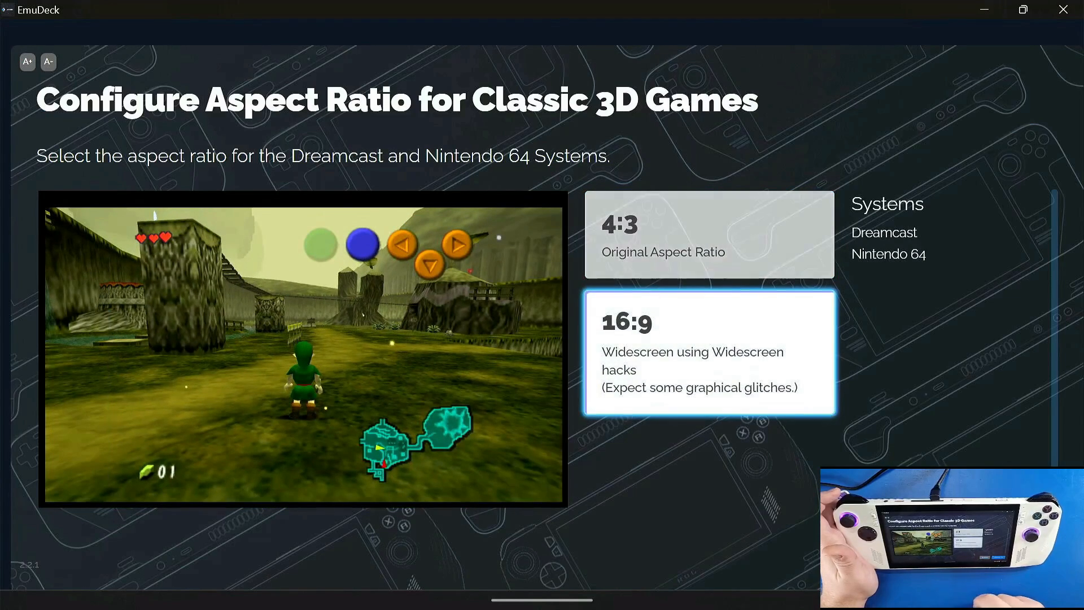
pyautogui.press('Return')
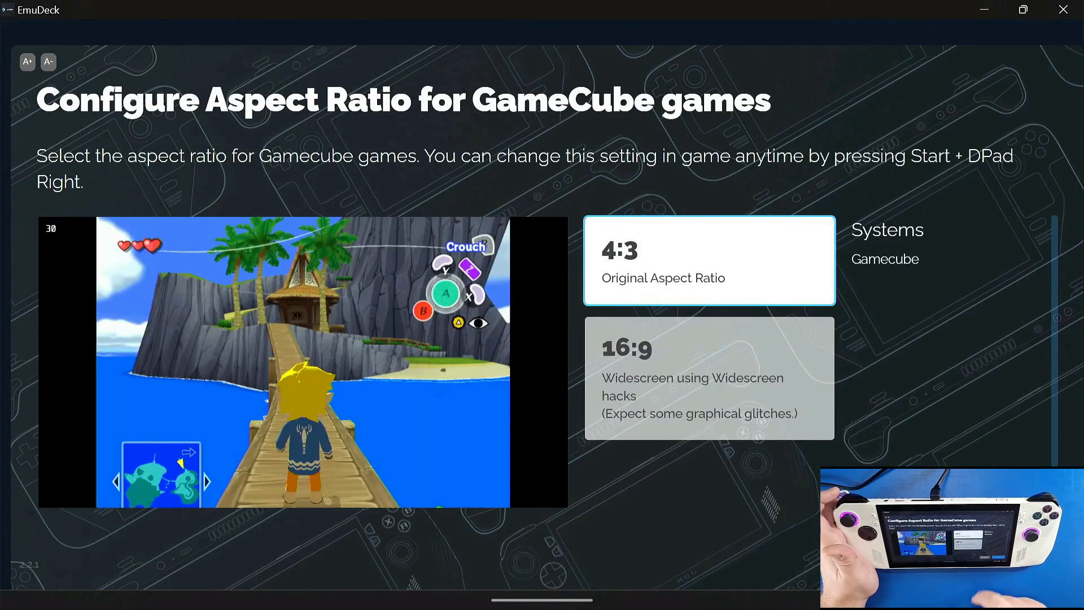
pyautogui.press('Down')
pyautogui.press('Return')
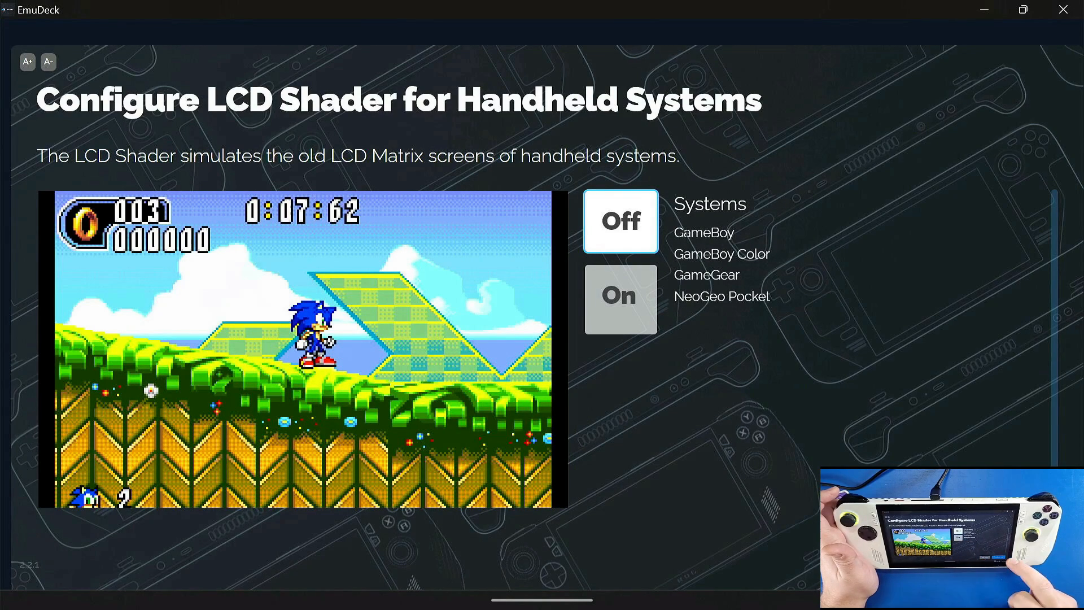
# Step: Keep the LCD shader for handheld systems off and accept the default CRT shader settings, continuing to the frontend selection
pyautogui.press('Down')
pyautogui.press('Up')
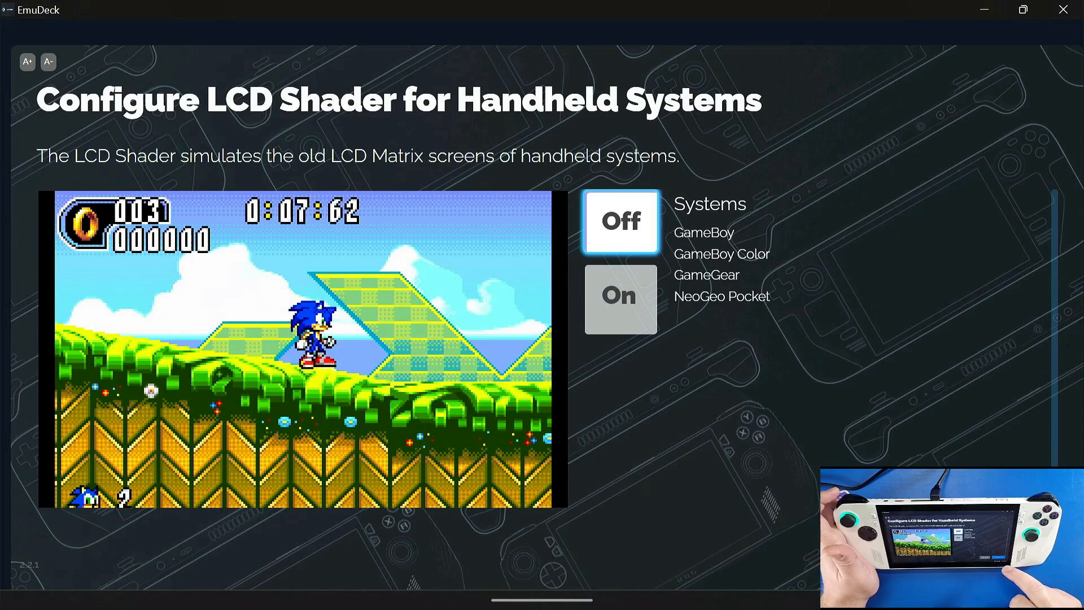
pyautogui.press('Return')
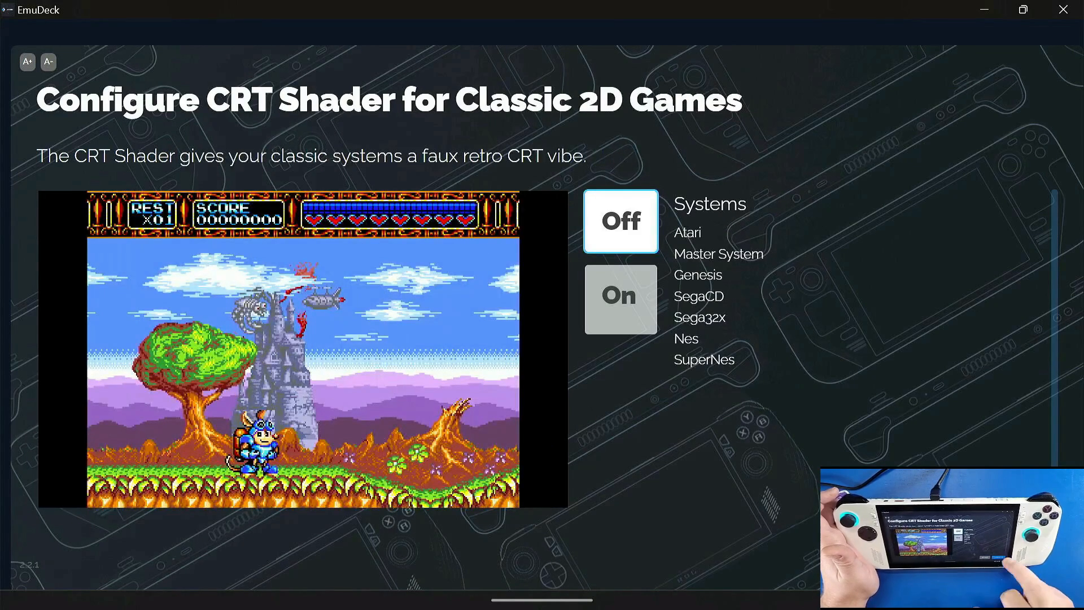
pyautogui.press('Return')
pyautogui.press('Return')
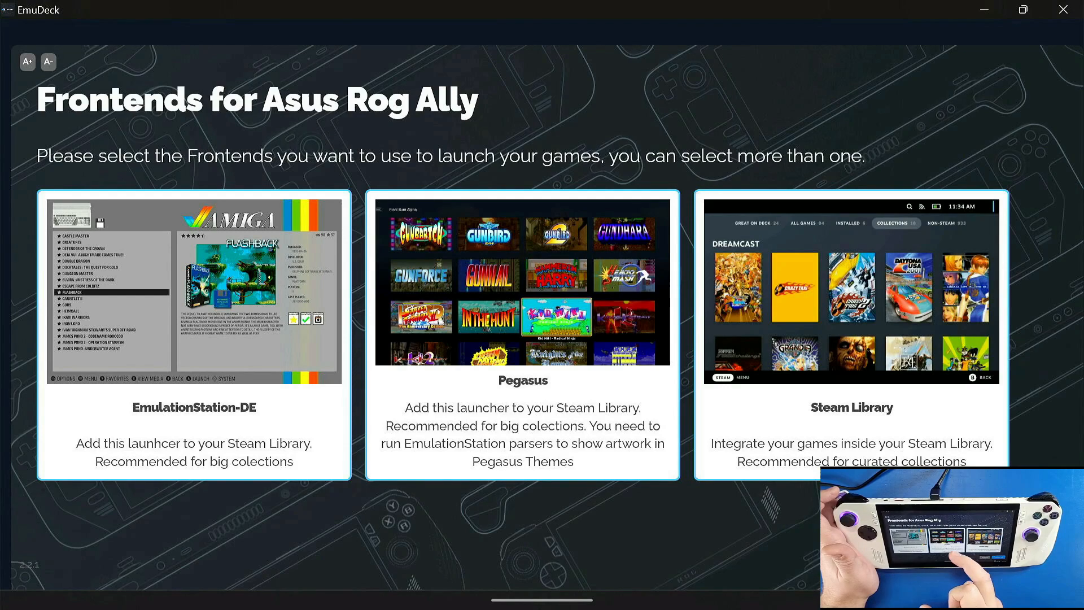
# Step: Deselect Pegasus and Steam Library, keeping only EmulationStation-DE as the frontend, and choose Adroit as its default theme
pyautogui.click(528, 398)
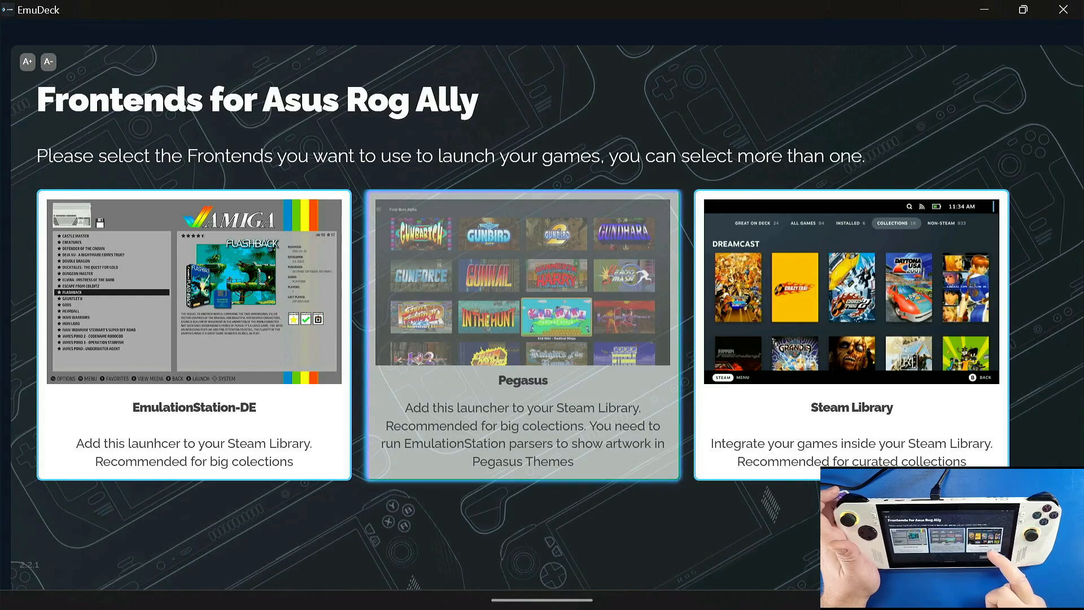
pyautogui.click(854, 404)
pyautogui.click(756, 382)
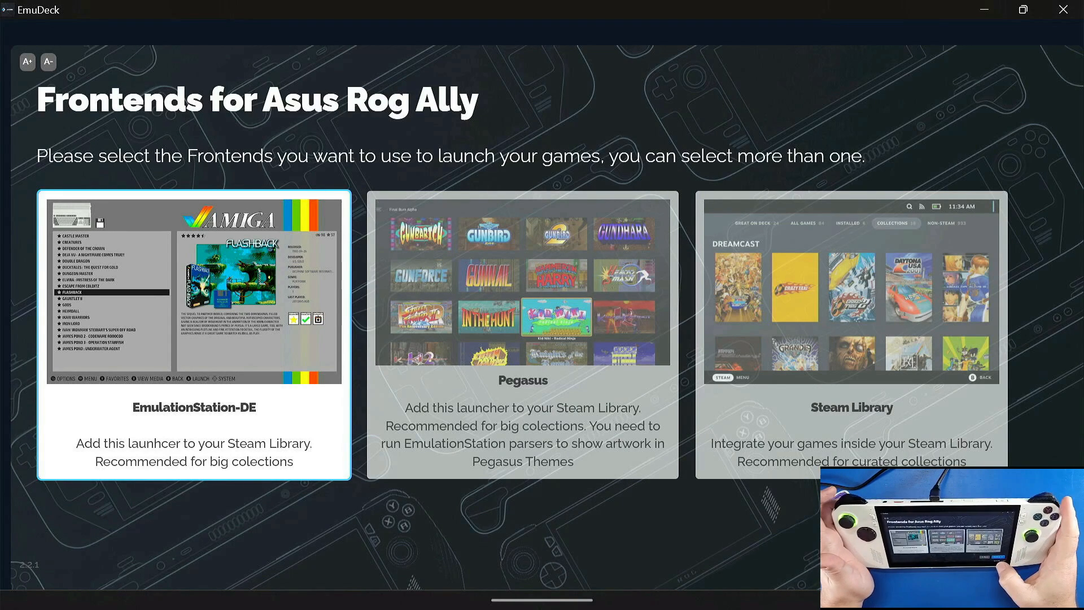
pyautogui.click(1003, 542)
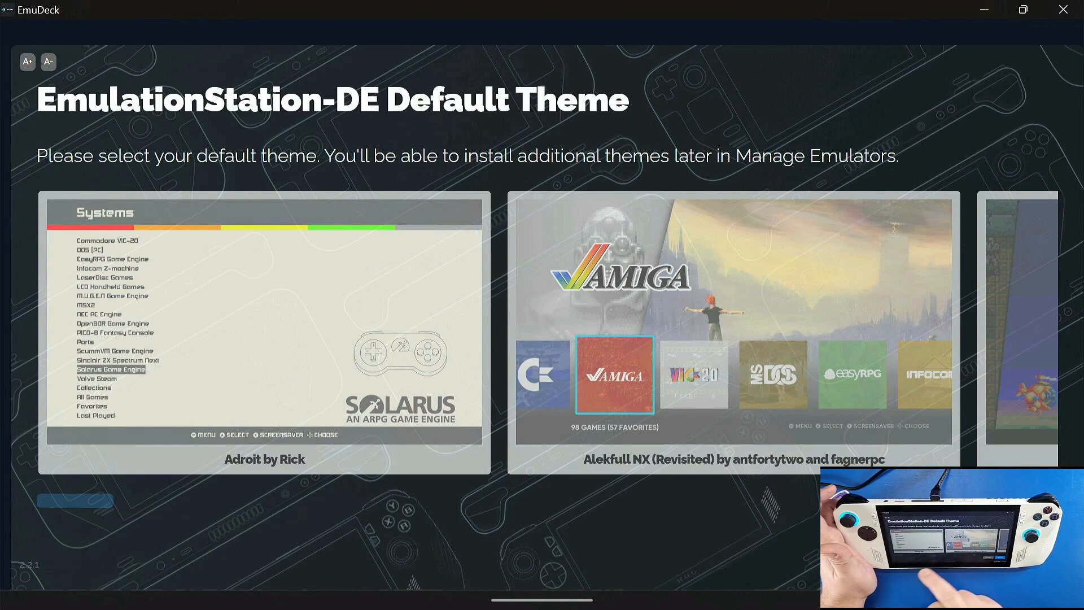
pyautogui.click(265, 350)
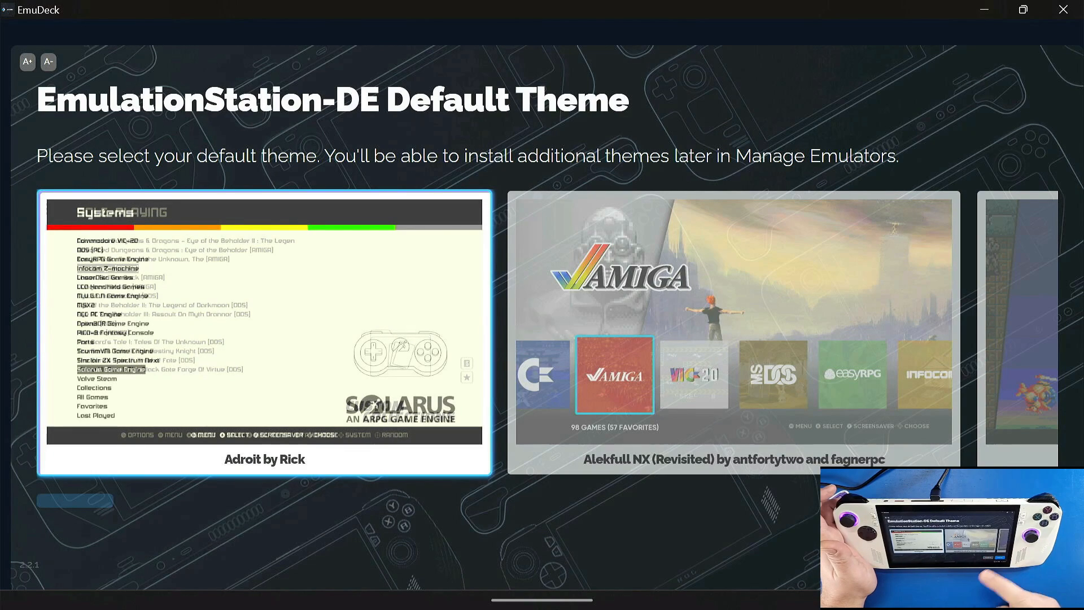
pyautogui.click(998, 553)
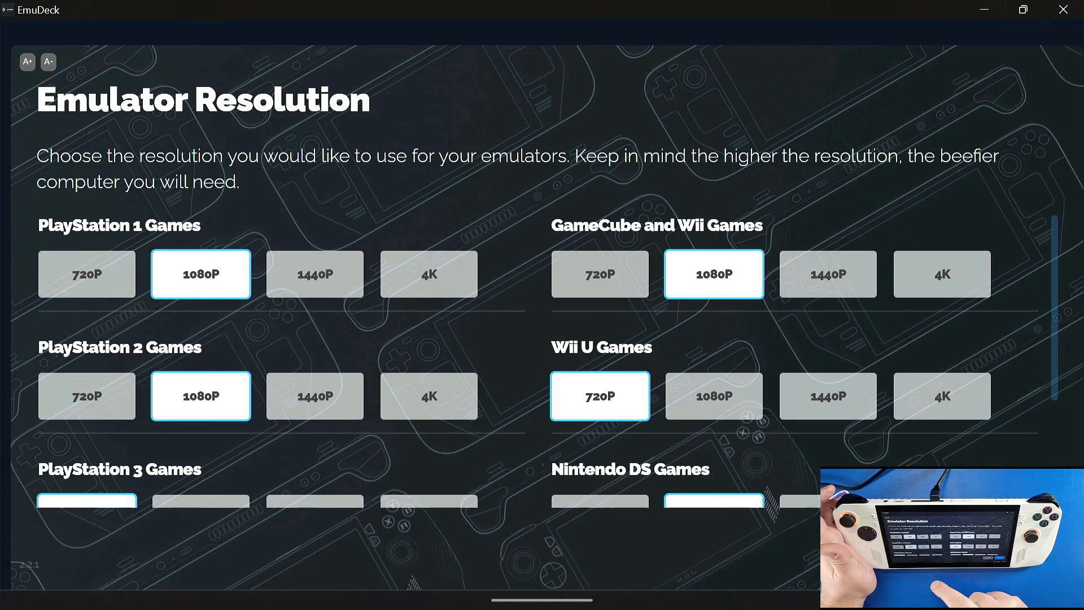
# Step: Review the resolutions for all emulated systems and keep PlayStation 3 Games at 720P
pyautogui.scroll(-3, 542, 362)
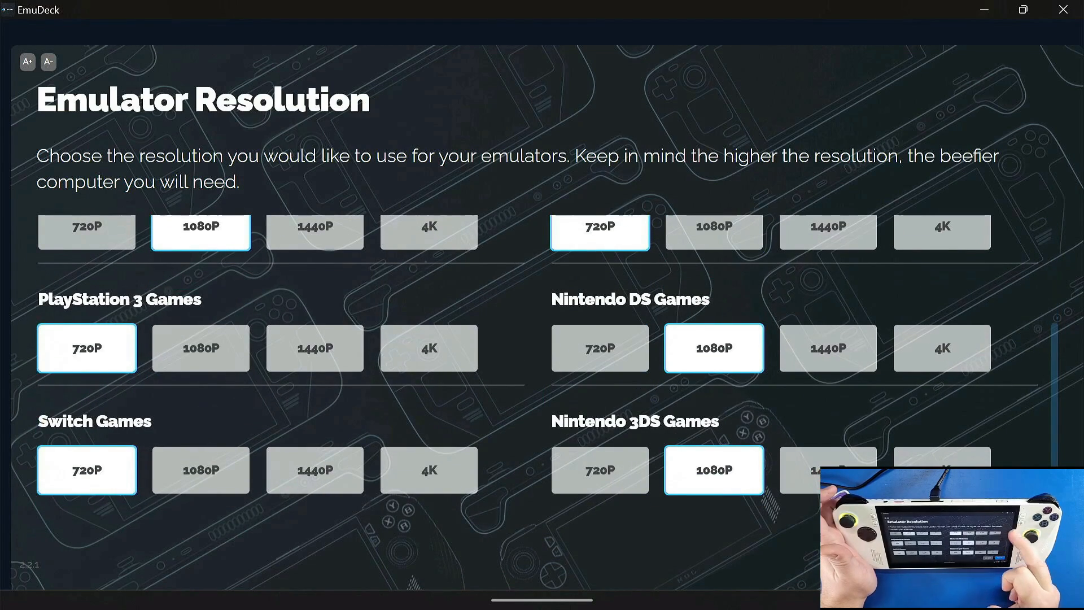
pyautogui.scroll(2, 542, 361)
pyautogui.scroll(-2, 542, 362)
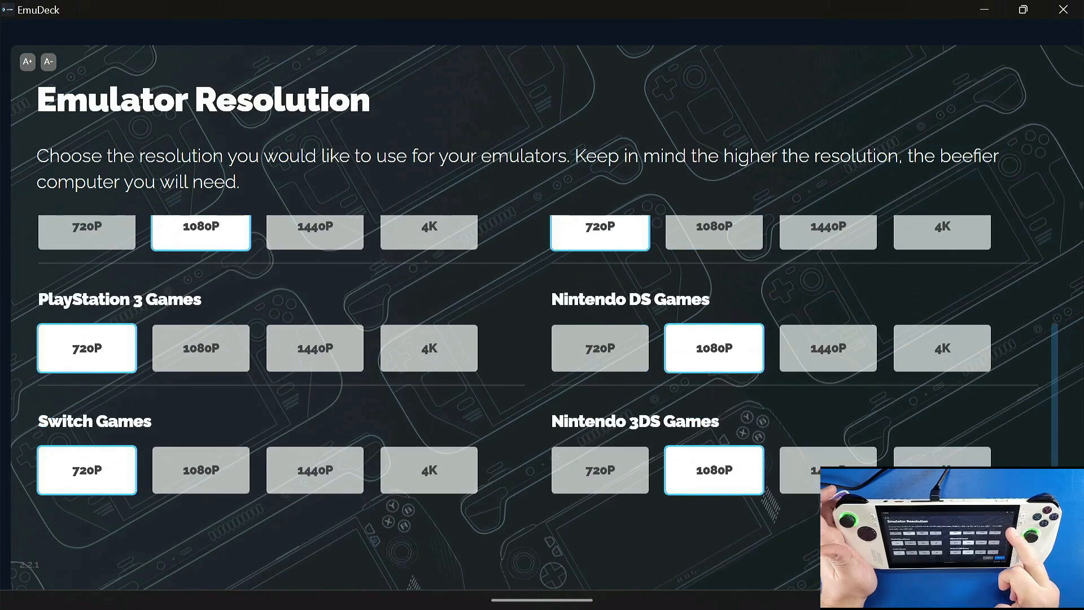
pyautogui.scroll(1, 542, 362)
pyautogui.scroll(2, 542, 361)
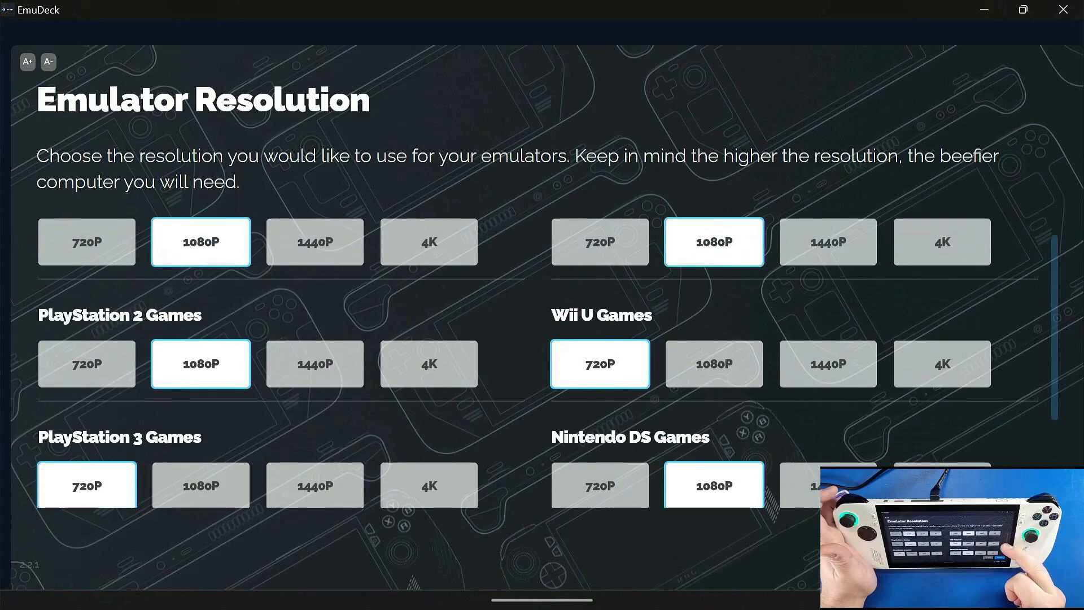
pyautogui.scroll(-2, 542, 362)
pyautogui.press('Right')
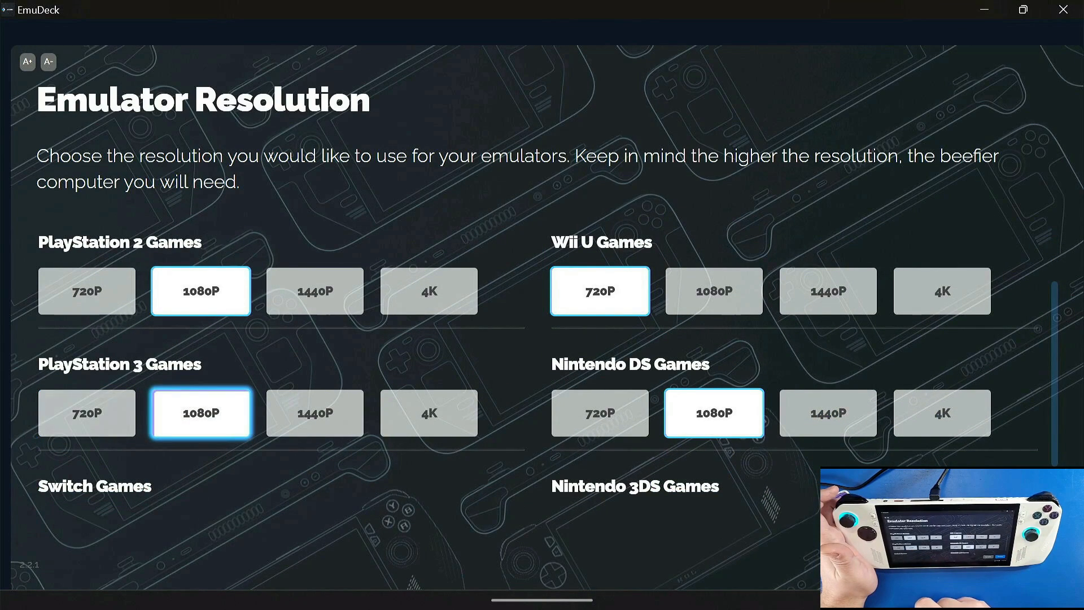
pyautogui.click(87, 413)
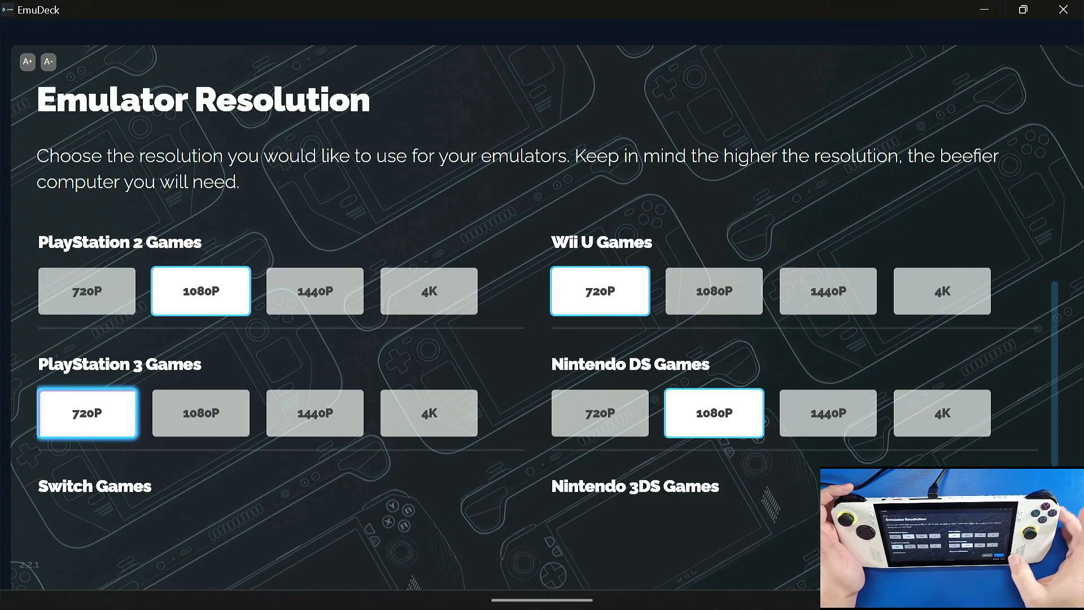
# Step: Accept the emulator resolutions, allow the Microsoft Visual C++ 2015-2022 Redistributable to make changes, and go through the Asus ROG Ally controller configuration notice
pyautogui.click(1002, 543)
pyautogui.click(1002, 543)
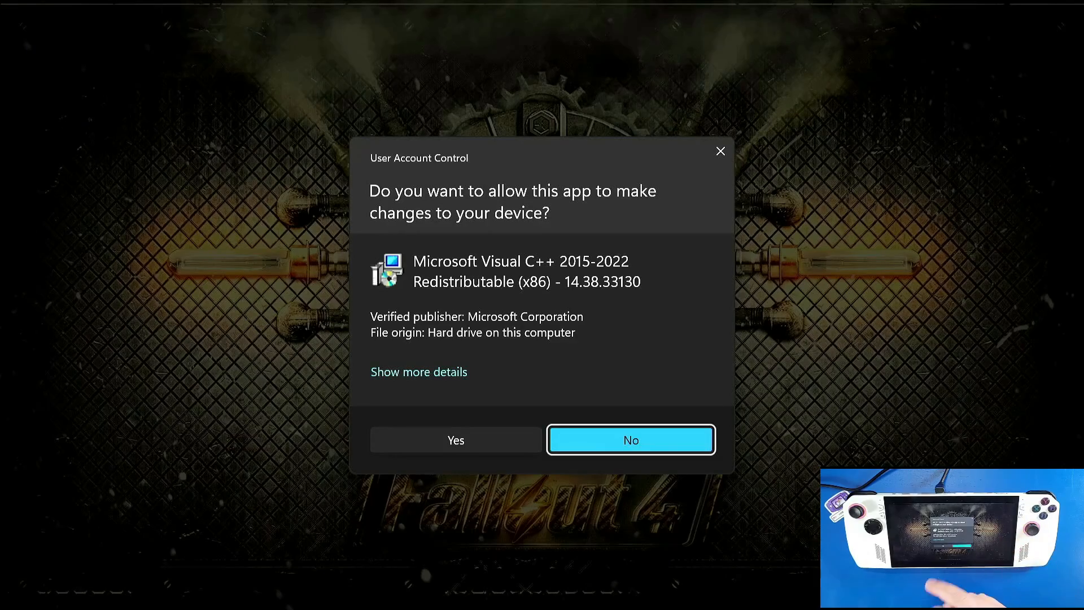
pyautogui.click(456, 440)
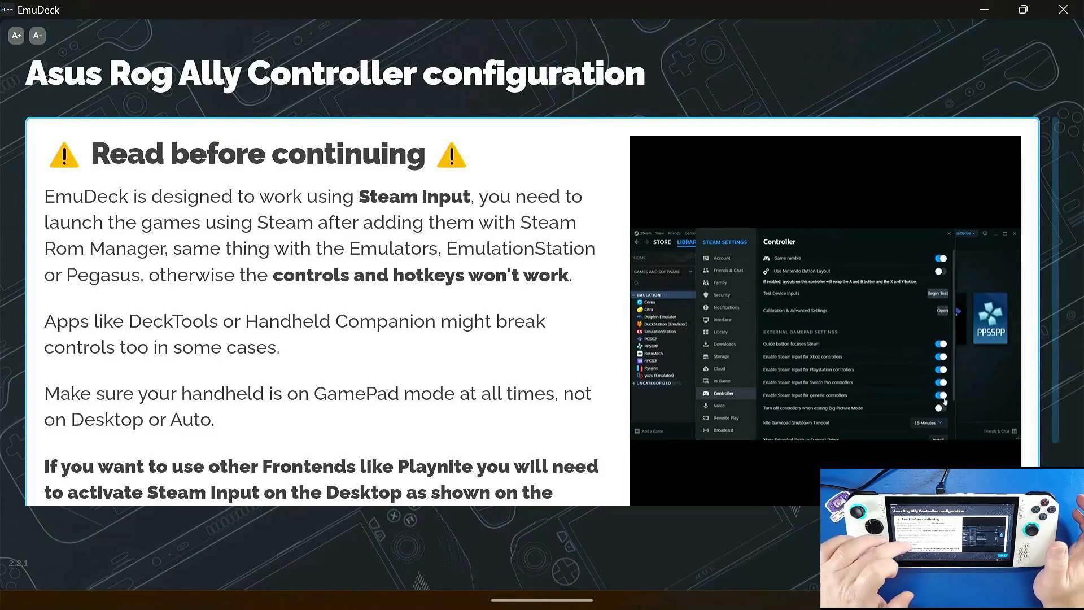
pyautogui.scroll(-3, 532, 310)
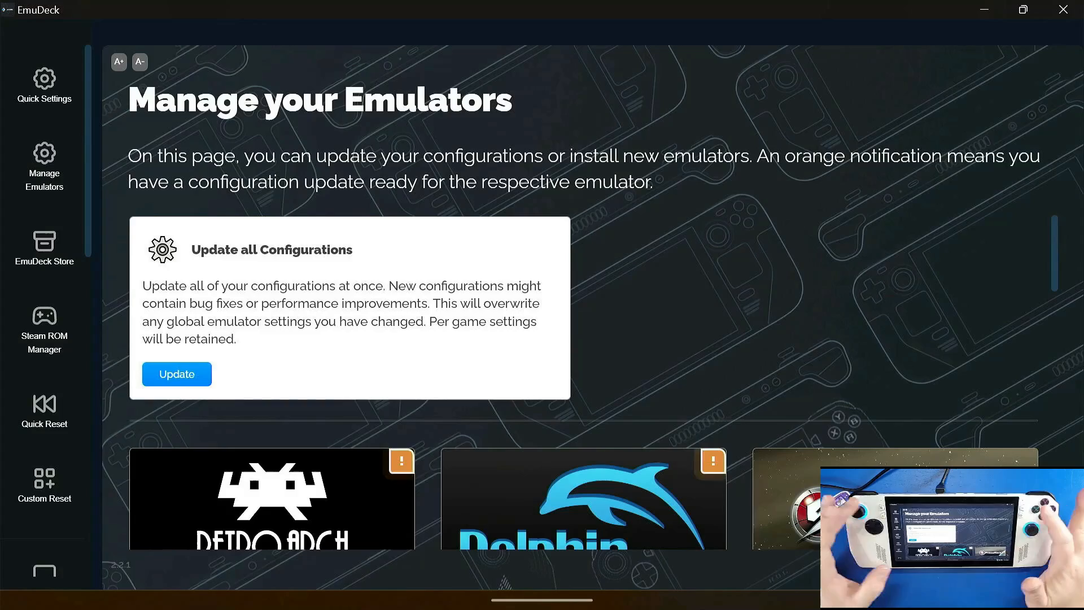
# Step: Look through the managed emulators, update the configuration of EmulationStation DE, and return to the emulator list
pyautogui.scroll(-4, 585, 339)
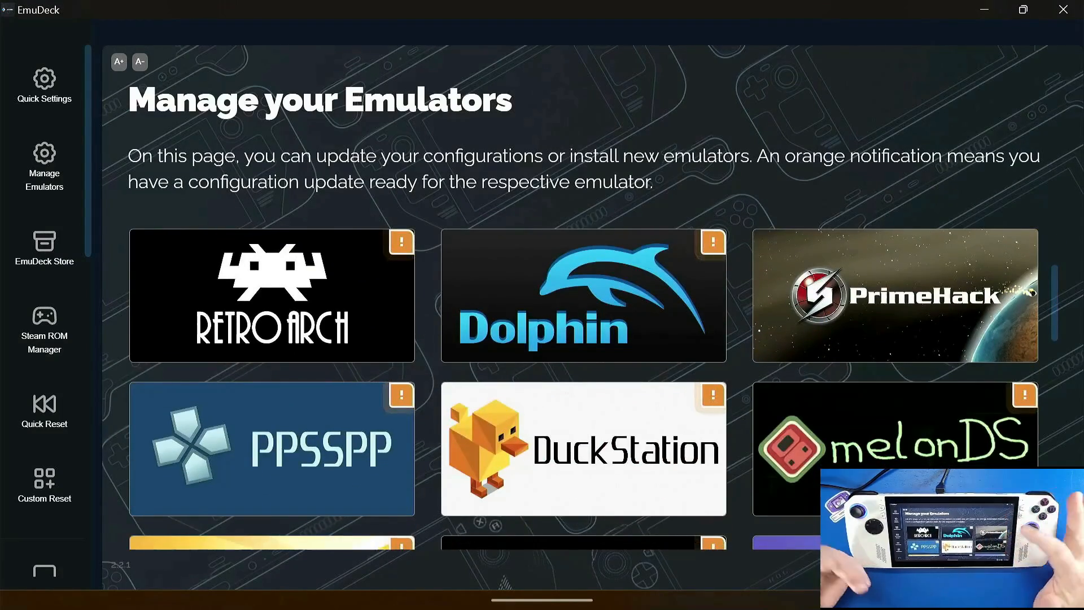
pyautogui.scroll(-5, 585, 339)
pyautogui.scroll(-2, 584, 339)
pyautogui.scroll(3, 584, 339)
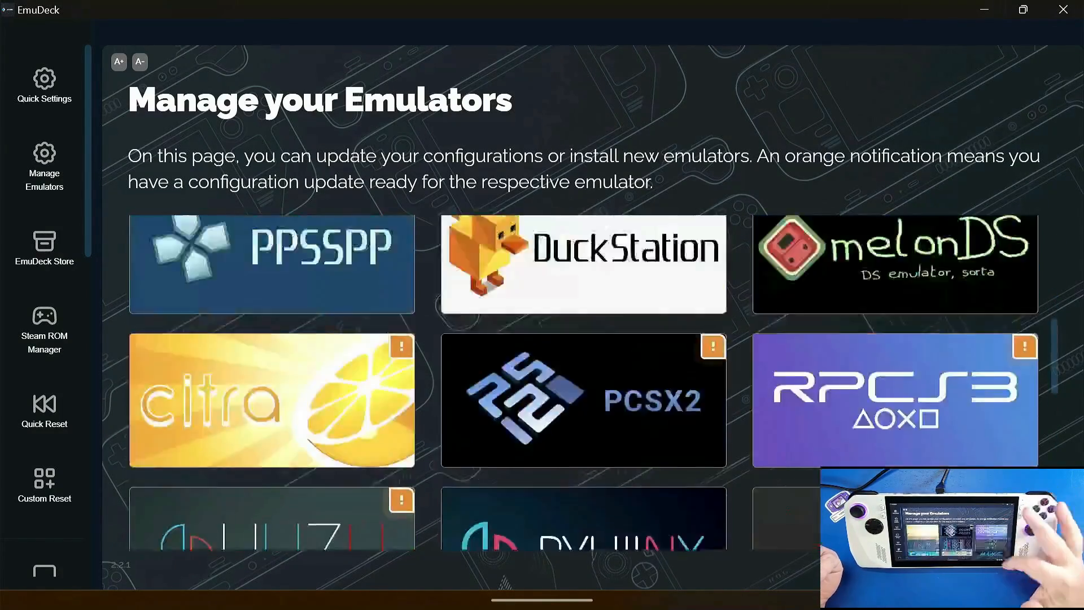
pyautogui.scroll(8, 585, 339)
pyautogui.scroll(-7, 584, 338)
pyautogui.scroll(-10, 584, 338)
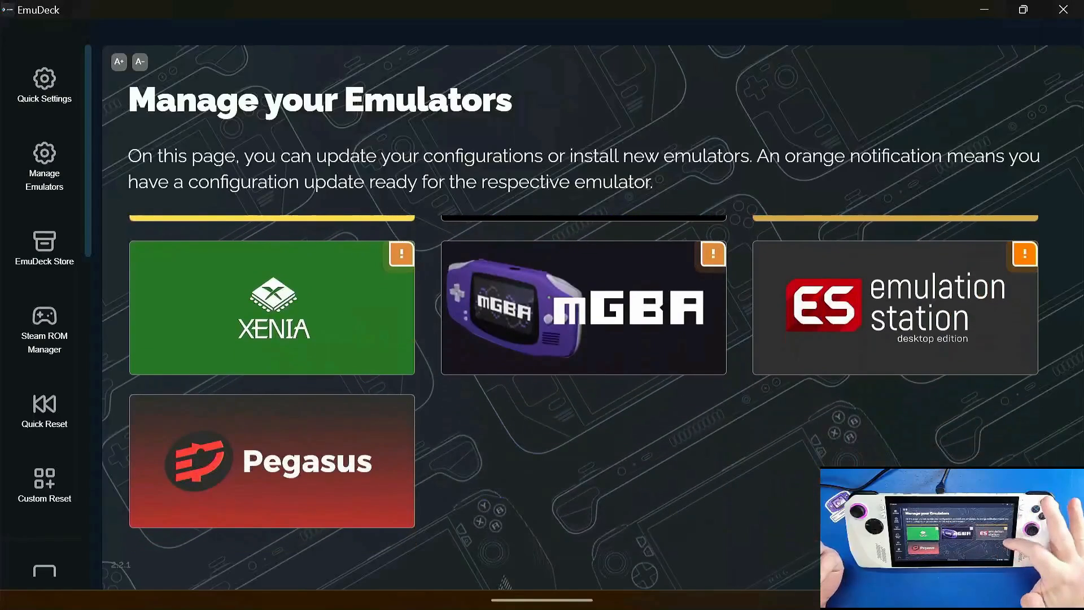
pyautogui.click(895, 308)
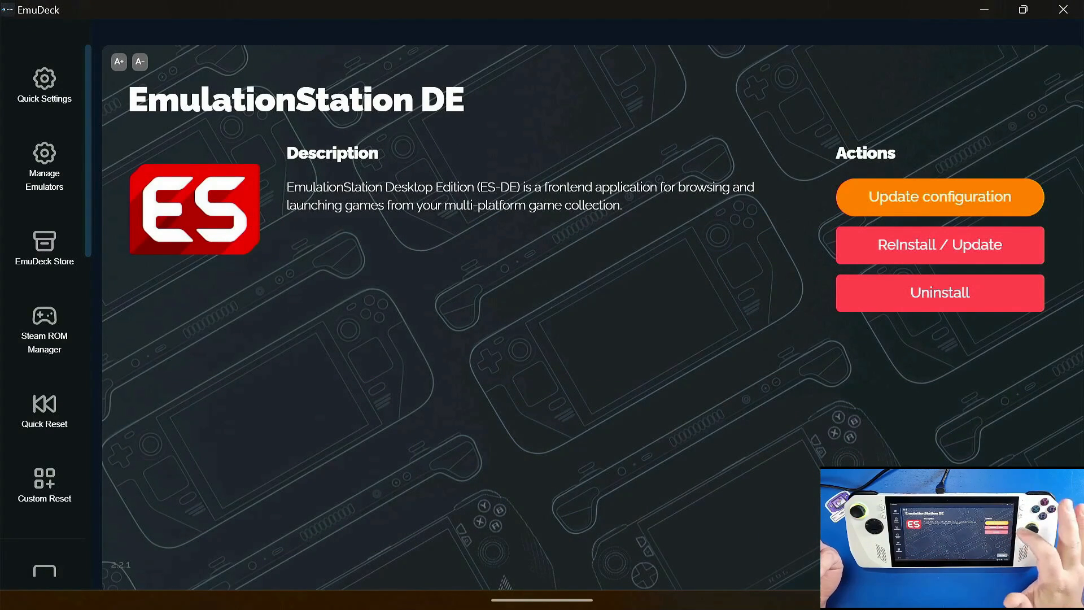
pyautogui.click(940, 197)
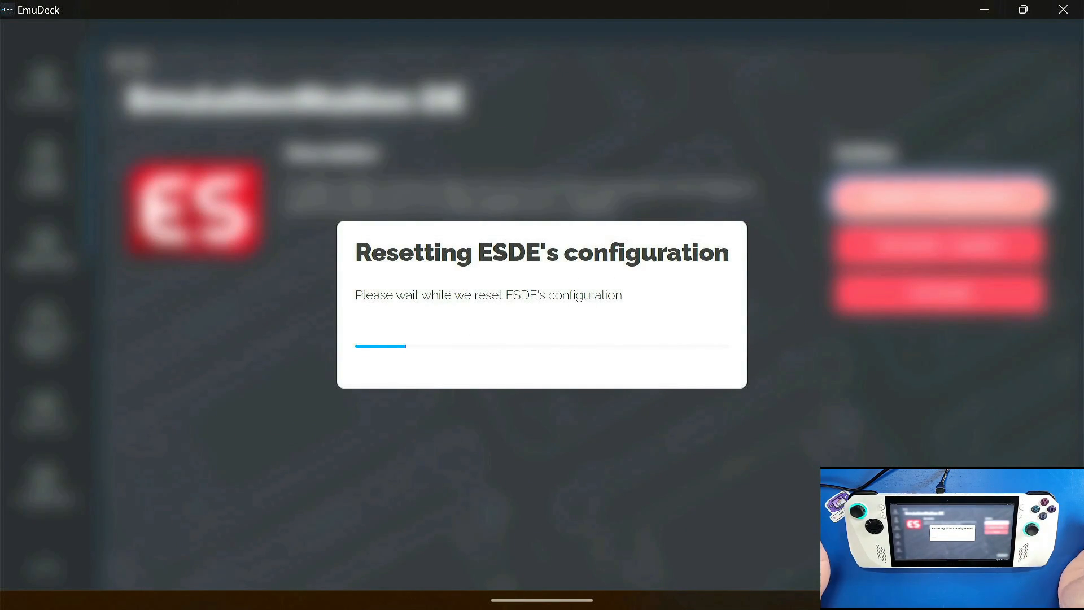
pyautogui.click(702, 380)
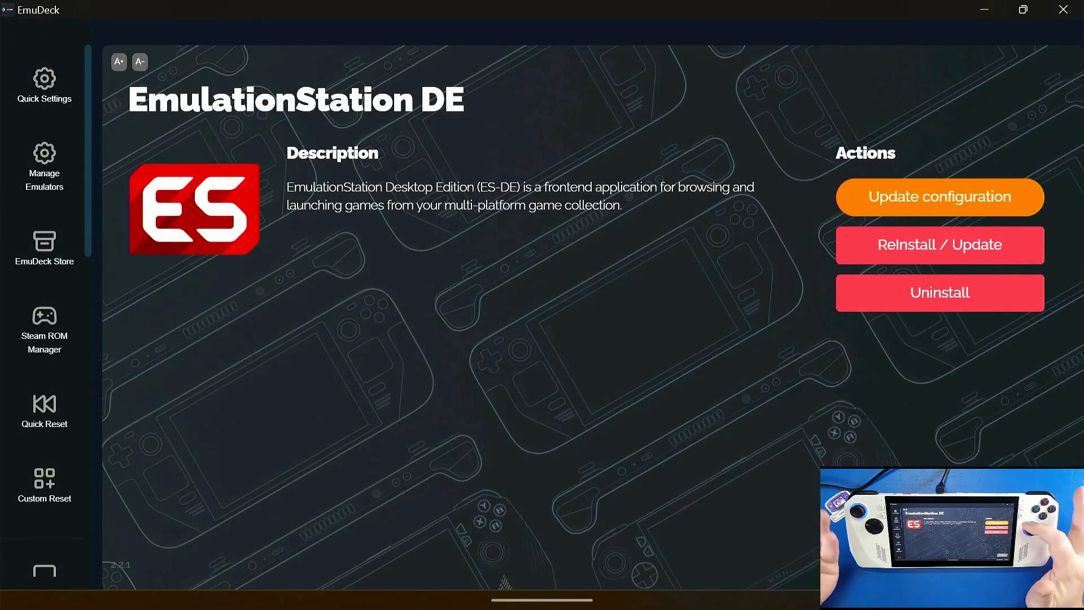
pyautogui.click(992, 558)
# Step: Update the configuration of mGBA and return to the emulator list
pyautogui.scroll(-20, 926, 395)
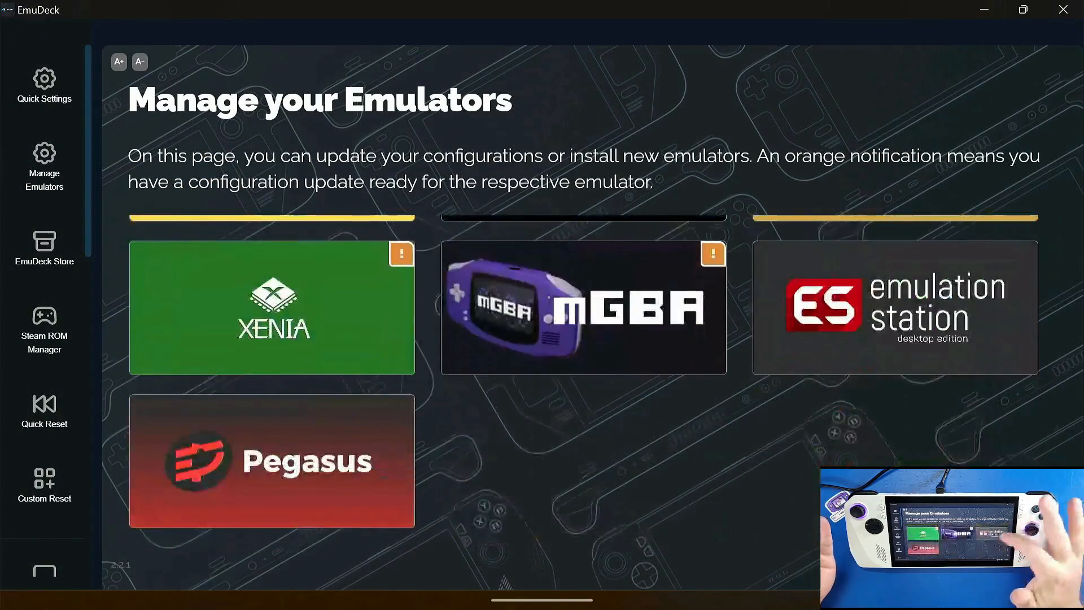
pyautogui.scroll(2, 960, 451)
pyautogui.click(583, 432)
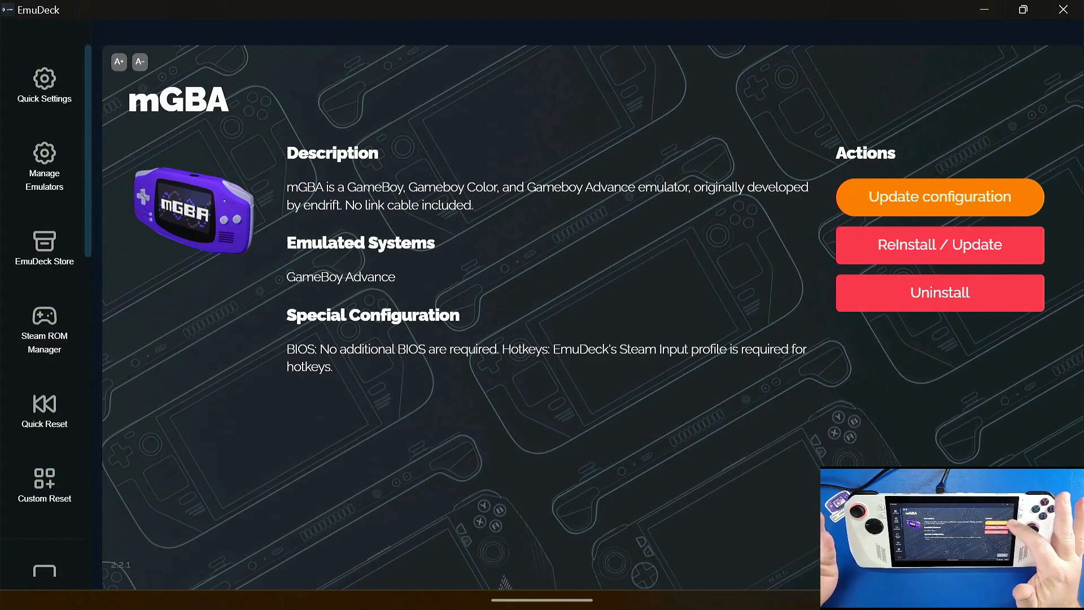
pyautogui.click(941, 197)
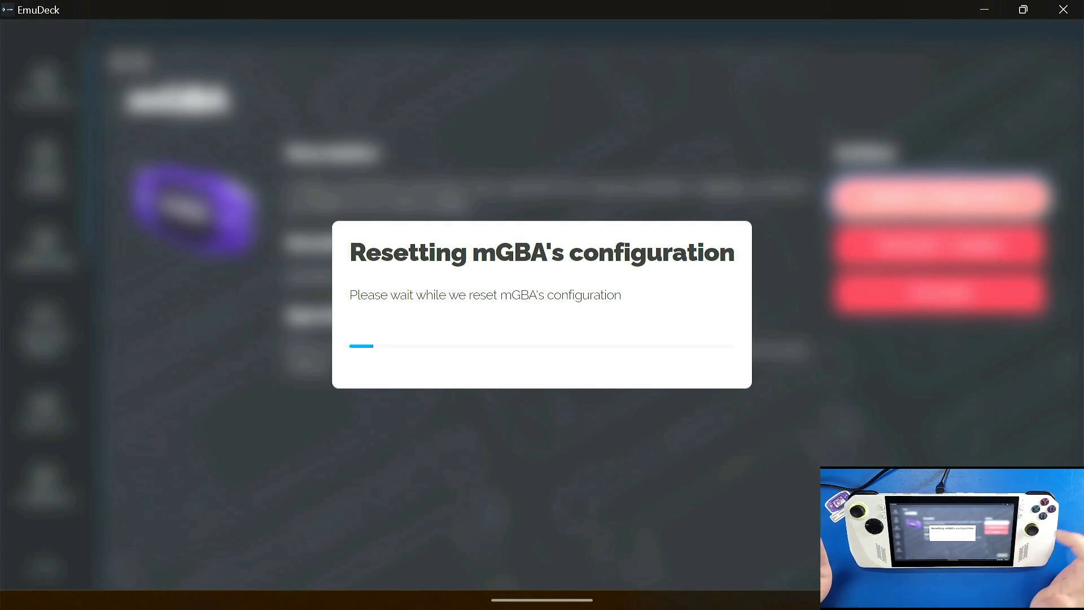
pyautogui.click(702, 366)
pyautogui.click(991, 549)
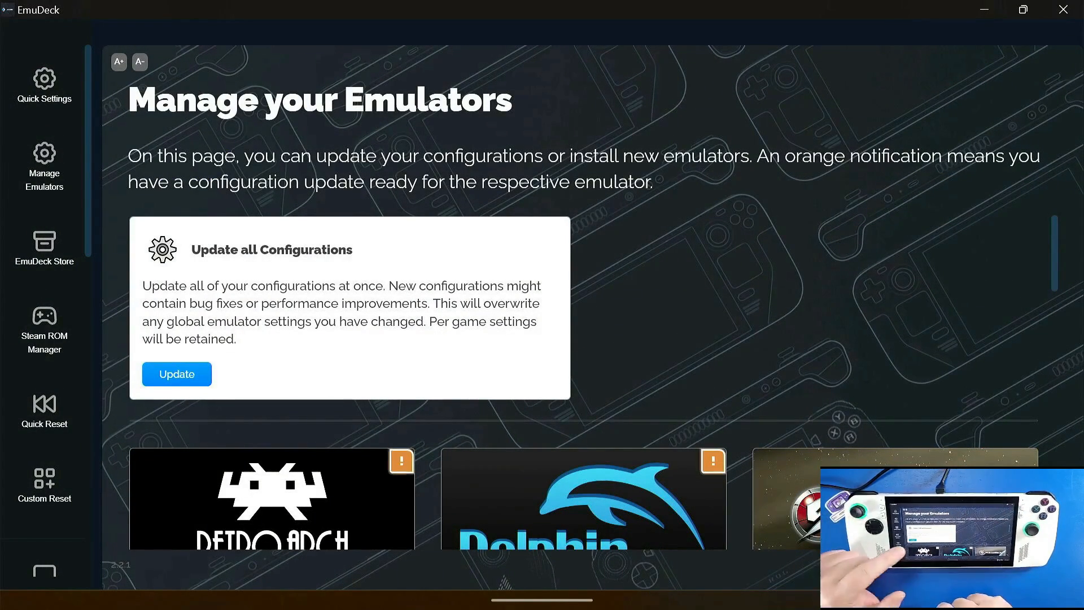
# Step: Update the configuration of RetroArch, run the update a second time, and return to the emulator list
pyautogui.click(272, 497)
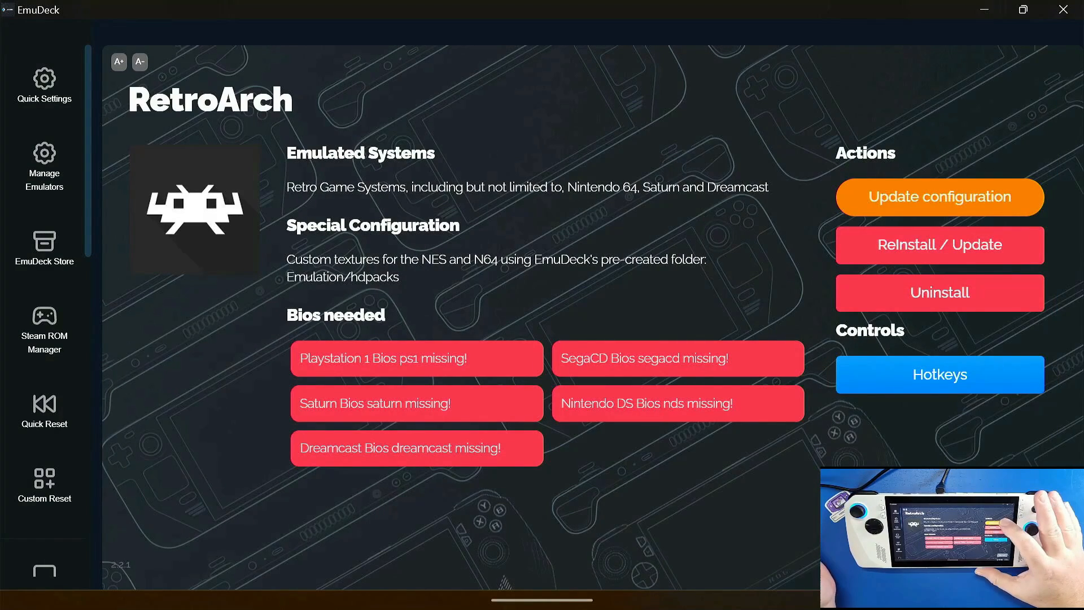
pyautogui.click(940, 197)
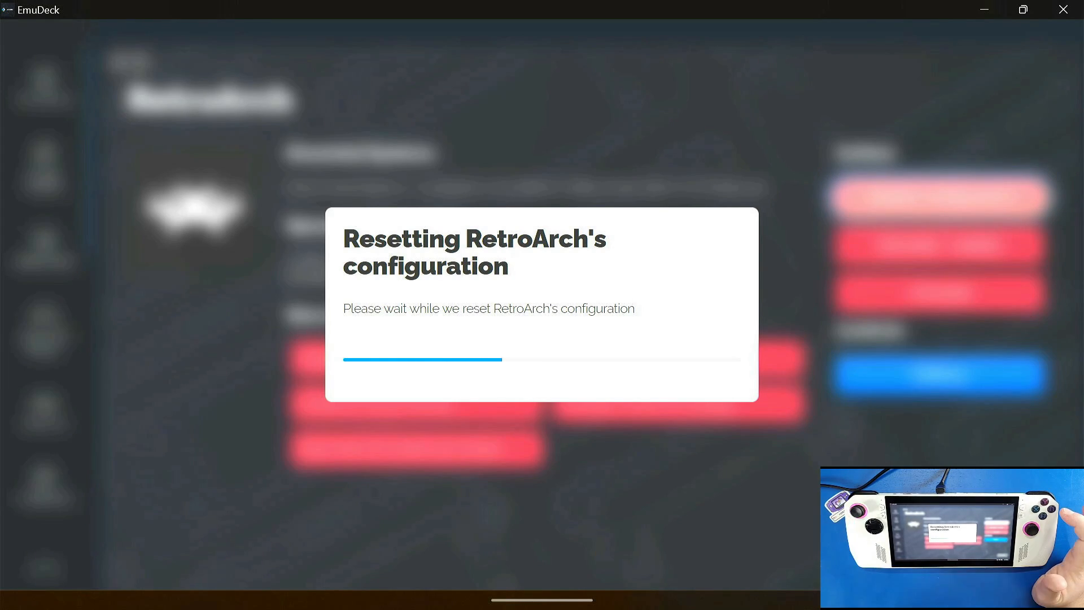
pyautogui.click(702, 379)
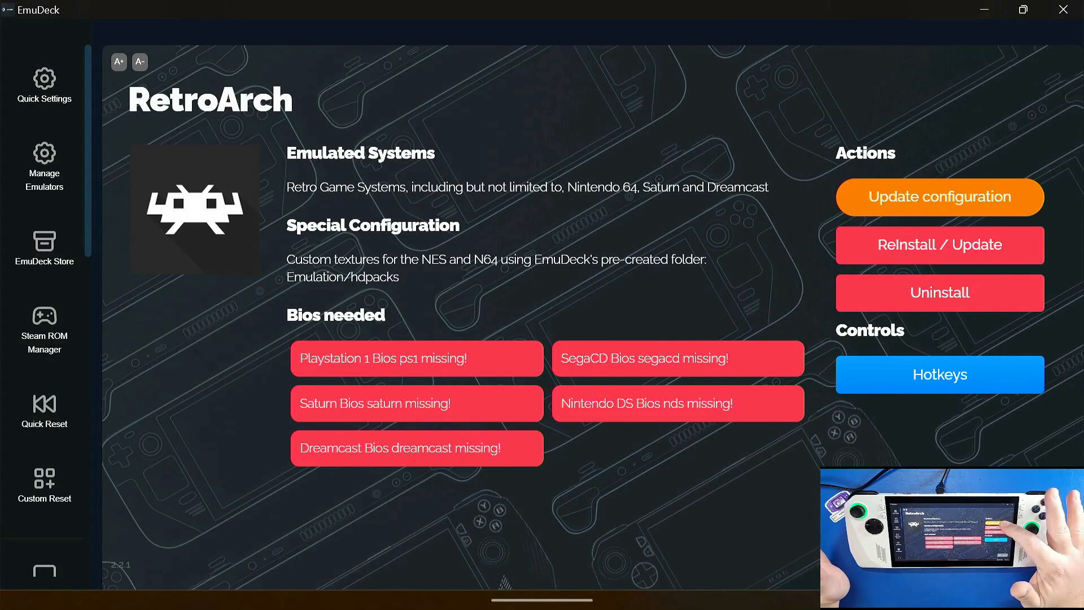
pyautogui.click(940, 197)
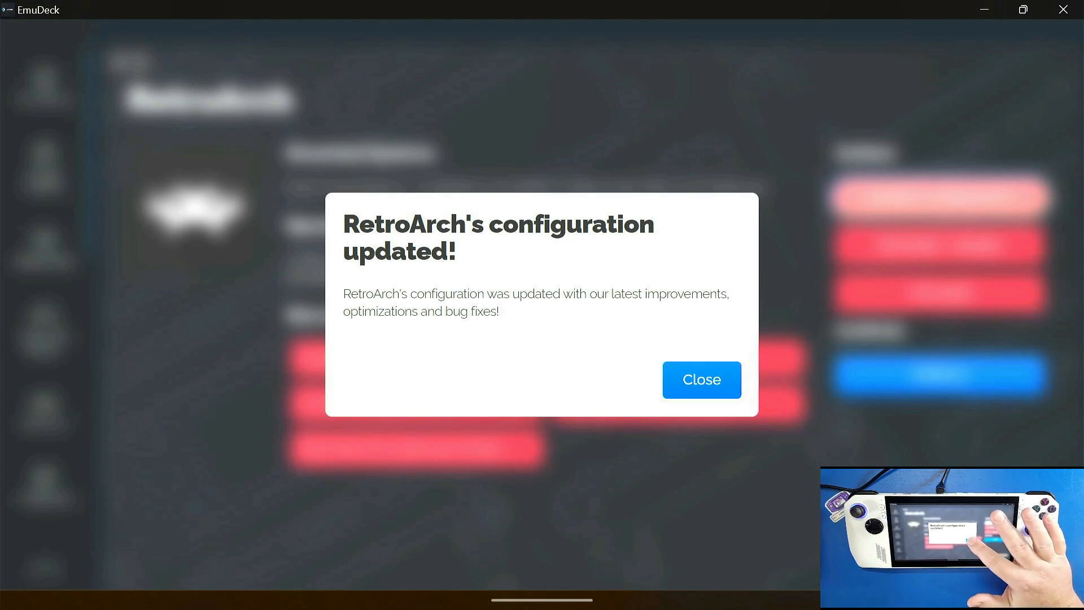
pyautogui.click(702, 379)
pyautogui.click(999, 560)
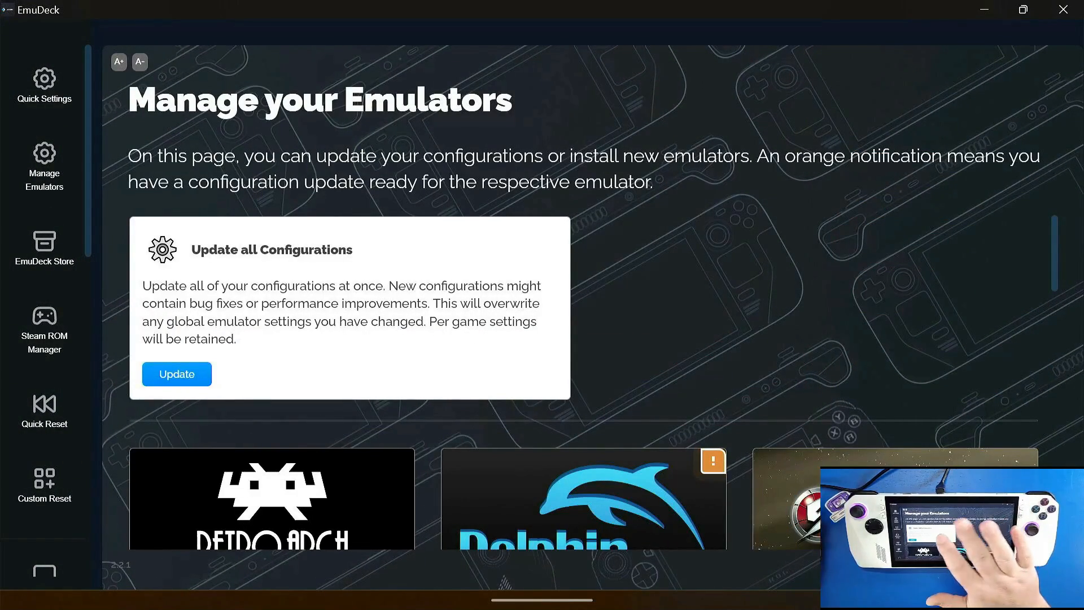
# Step: Update all emulator configurations at once, dismiss each emulator's notice, and check Dolphin's page
pyautogui.scroll(-5, 813, 418)
pyautogui.scroll(3, 813, 396)
pyautogui.click(177, 282)
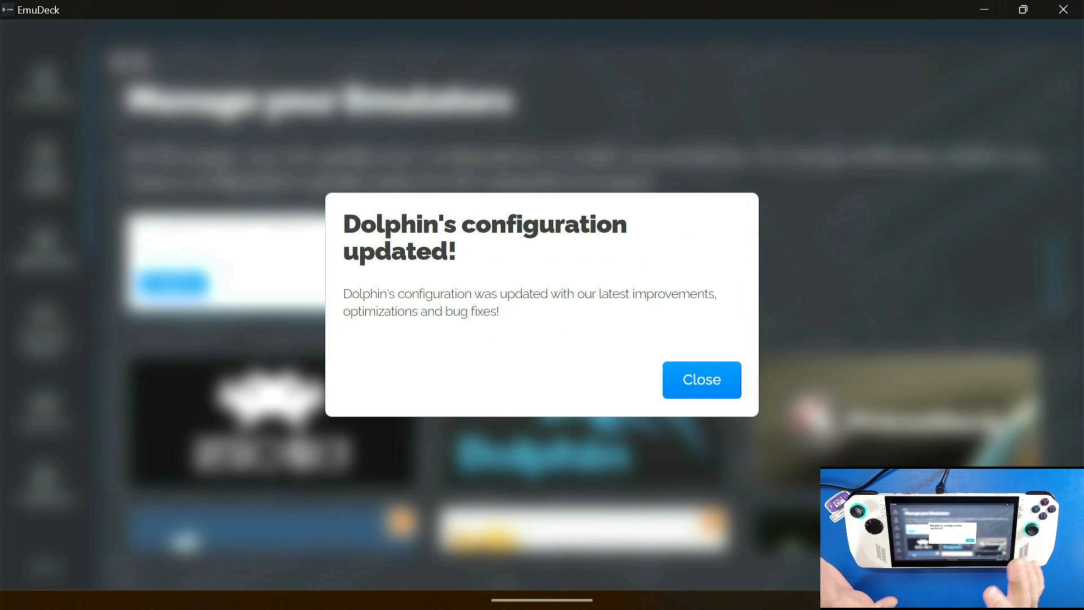
pyautogui.click(702, 380)
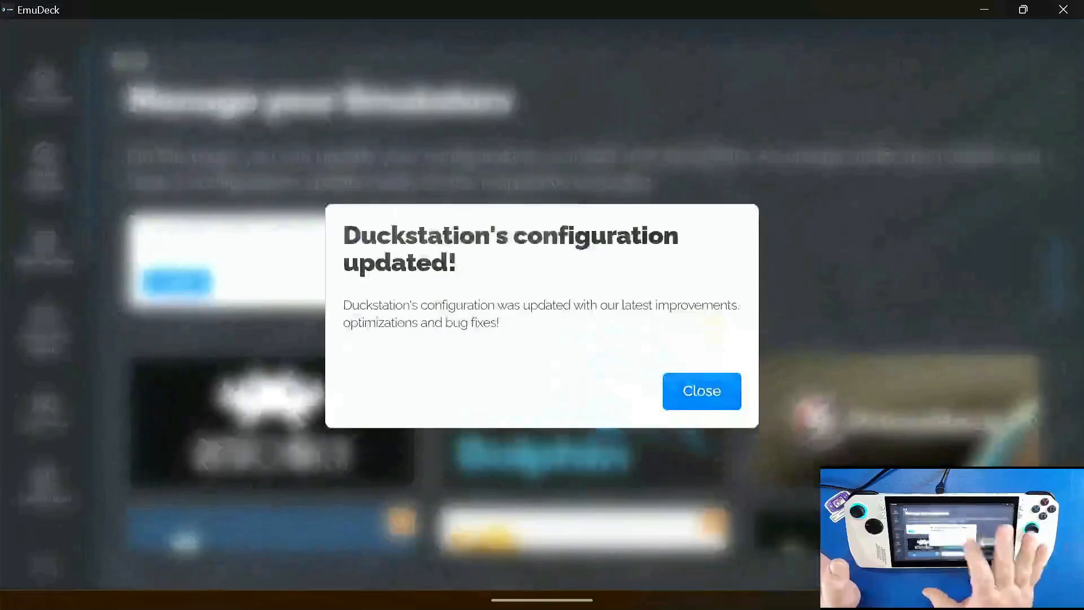
pyautogui.click(702, 380)
pyautogui.click(700, 380)
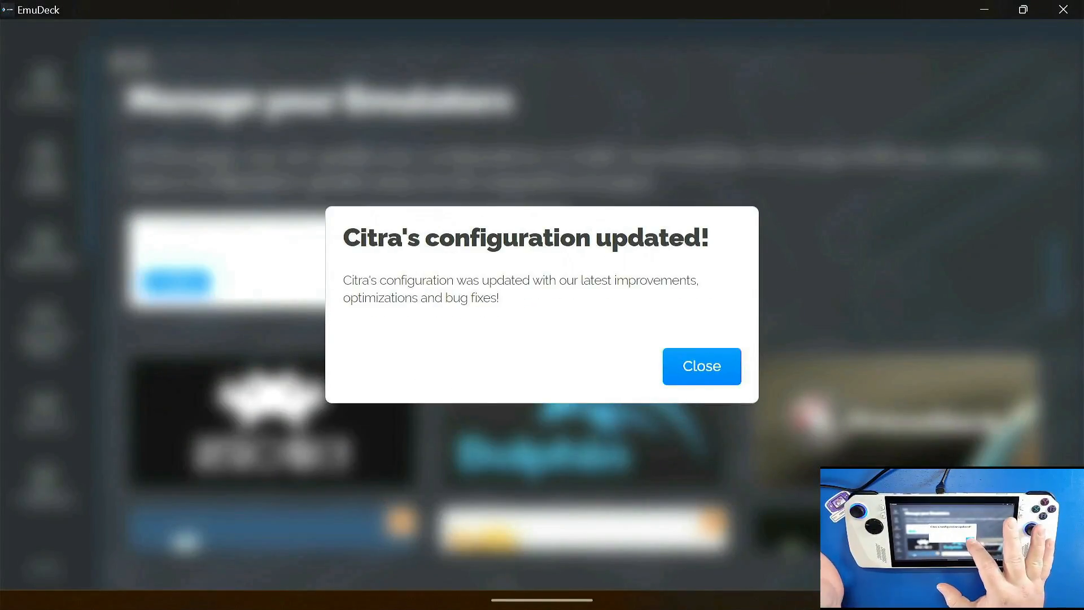
pyautogui.click(700, 380)
pyautogui.click(702, 380)
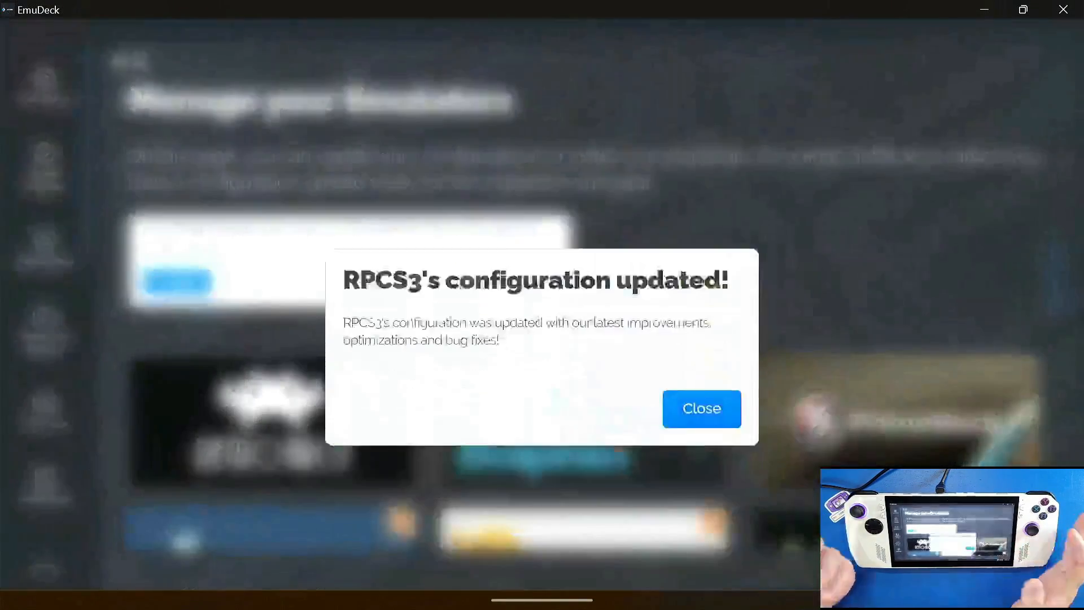
pyautogui.click(702, 366)
pyautogui.click(702, 390)
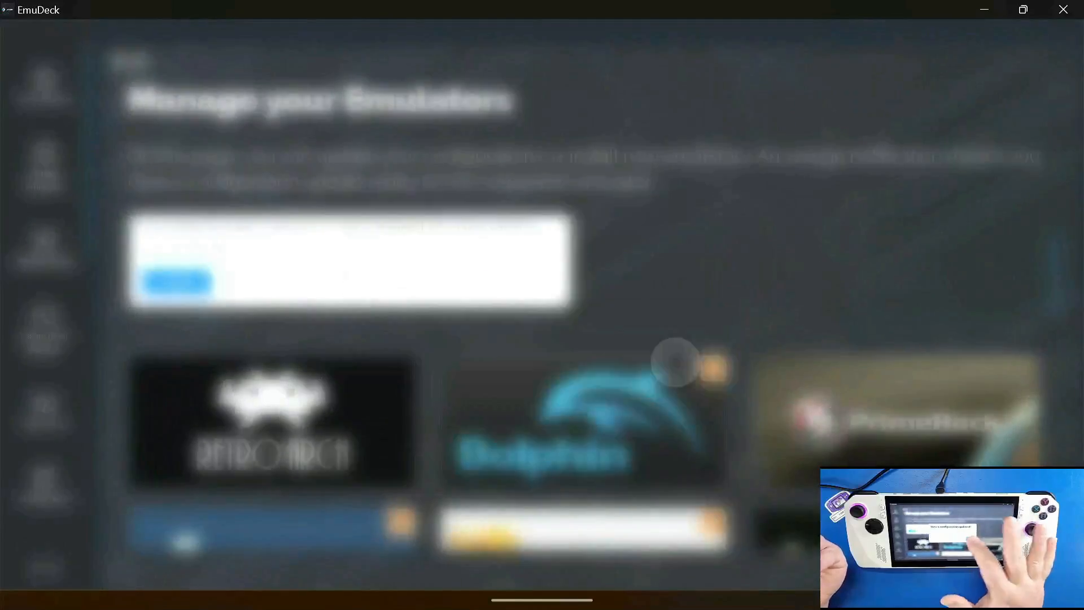
pyautogui.click(702, 365)
pyautogui.click(702, 366)
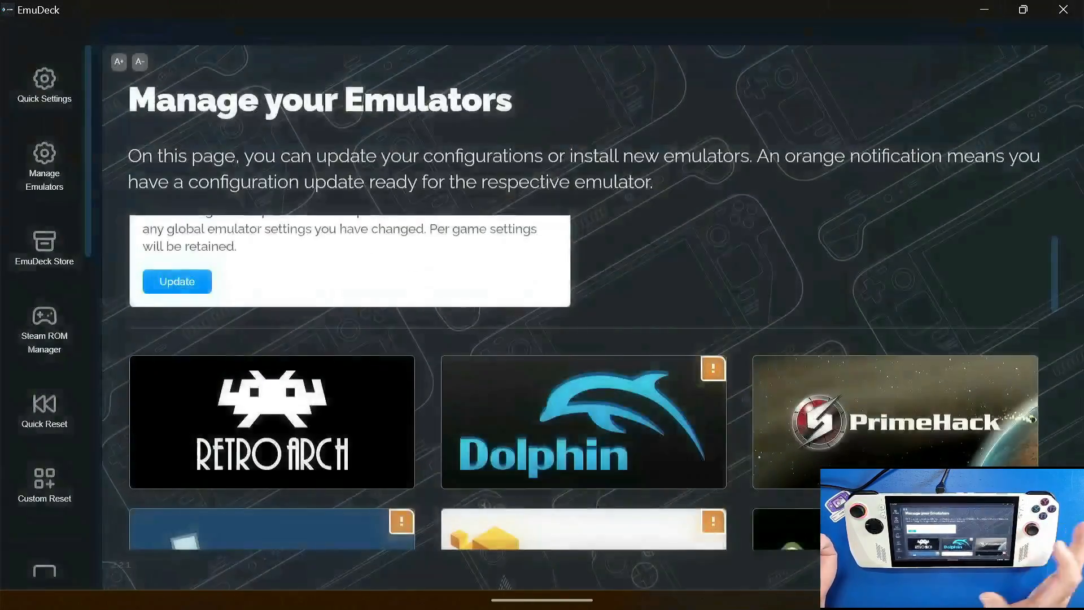
pyautogui.click(583, 422)
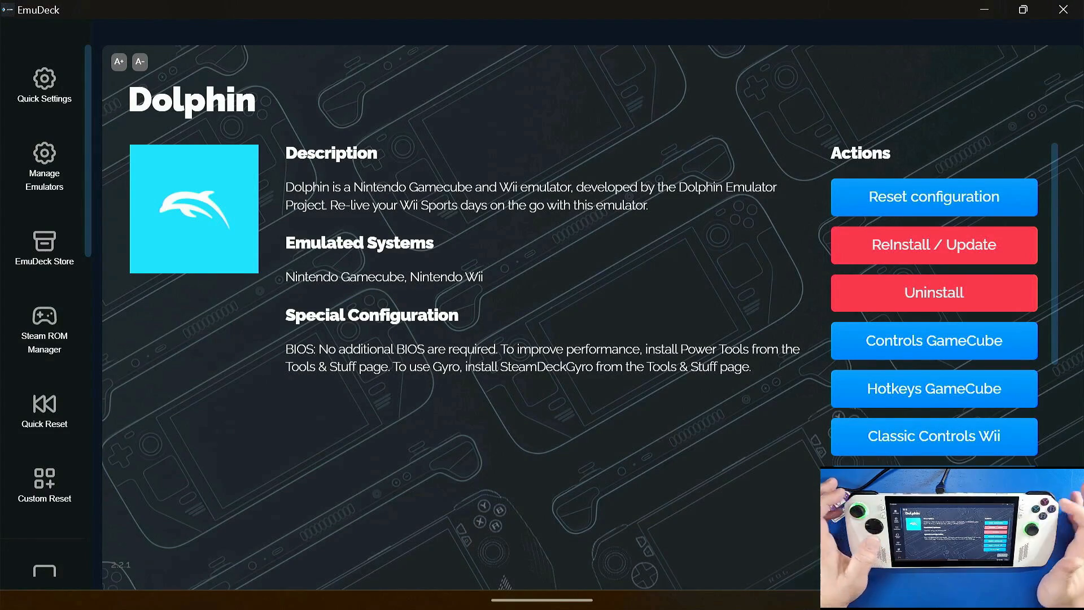
pyautogui.click(992, 551)
# Step: Update the configuration of Vita3K, the emulator still marked with an orange notification
pyautogui.scroll(-13, 583, 342)
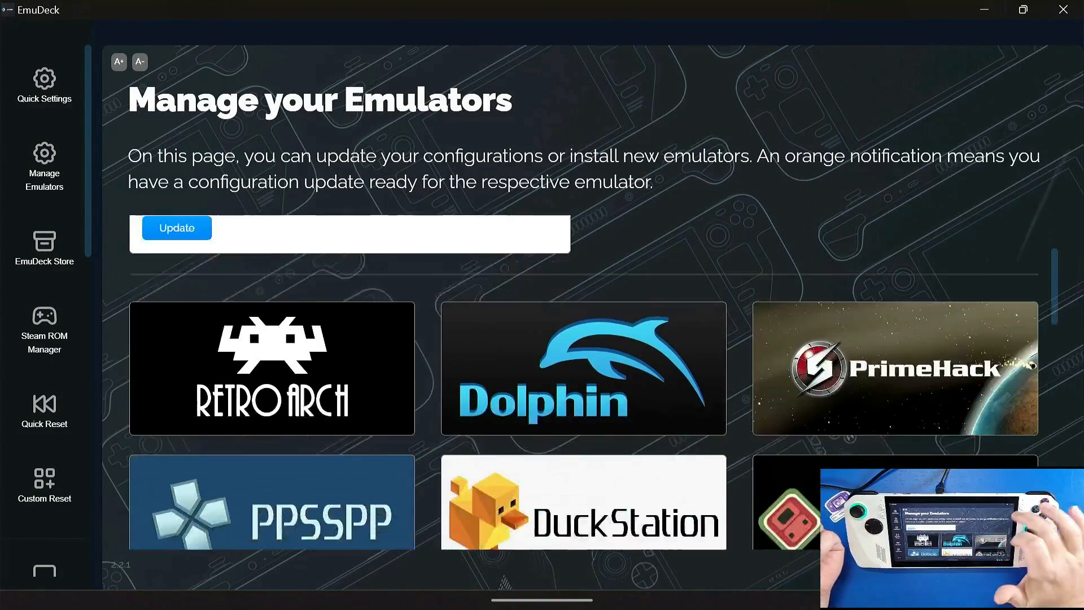
pyautogui.scroll(-4, 583, 342)
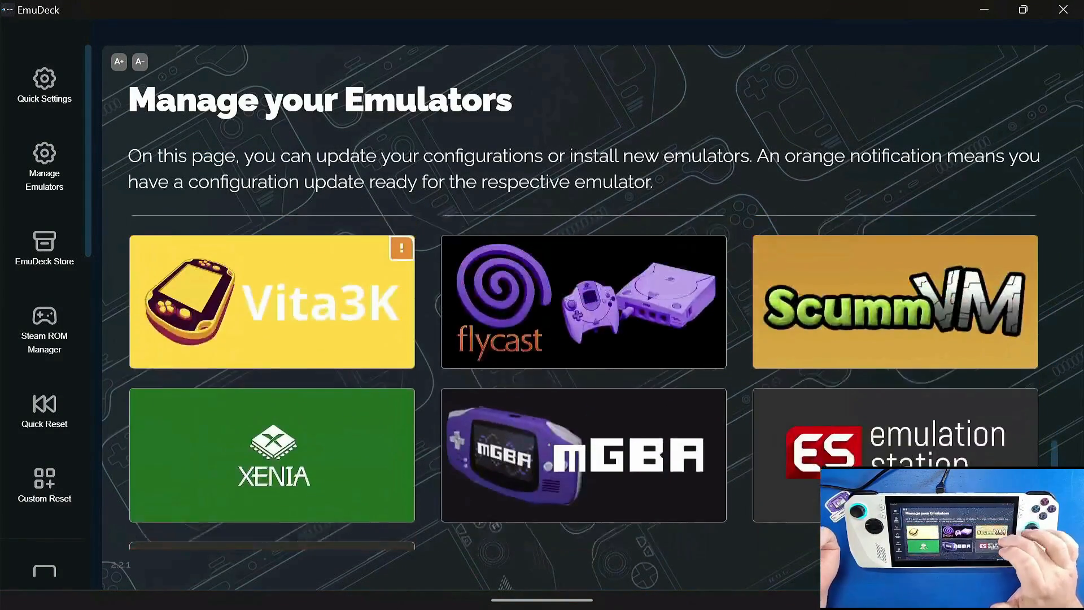
pyautogui.click(272, 311)
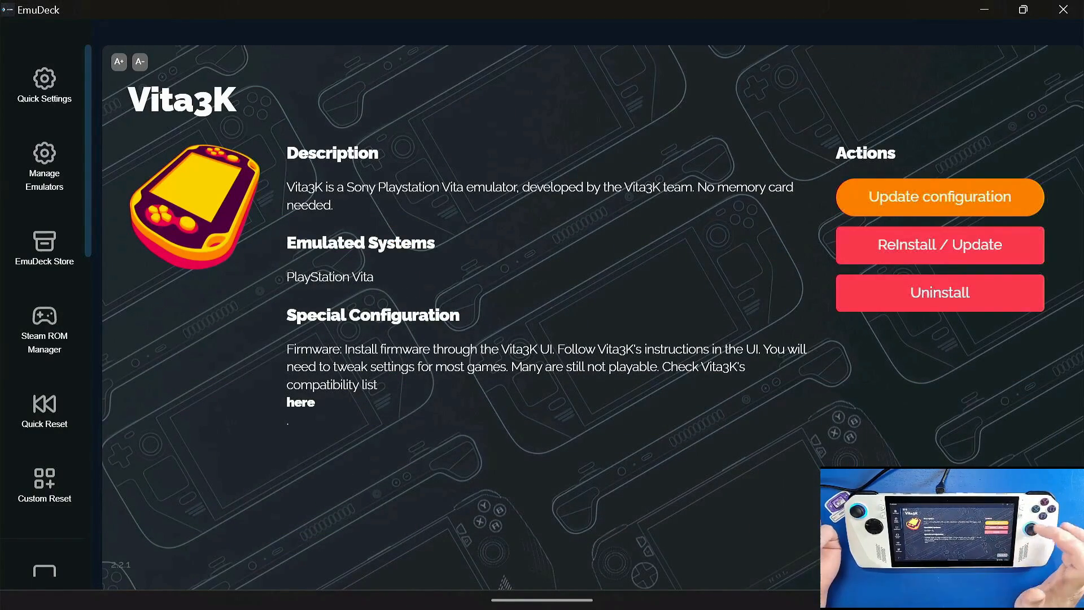
pyautogui.click(940, 197)
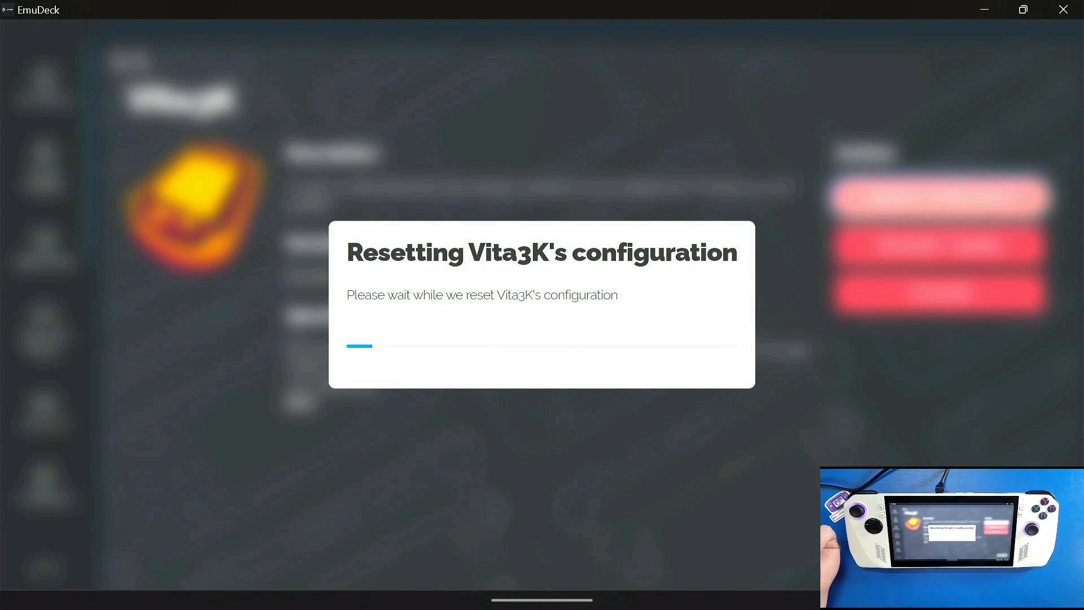
pyautogui.click(702, 366)
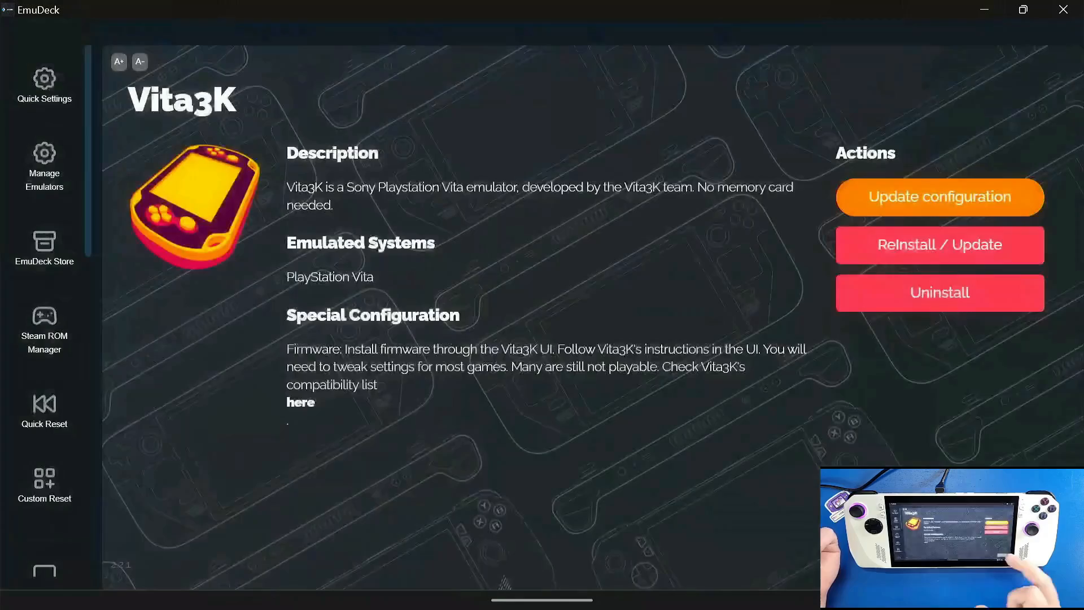
# Step: Update the configuration of Xenia, the last emulator marked with an orange notification, and return to the emulator list
pyautogui.click(988, 555)
pyautogui.scroll(-15, 584, 383)
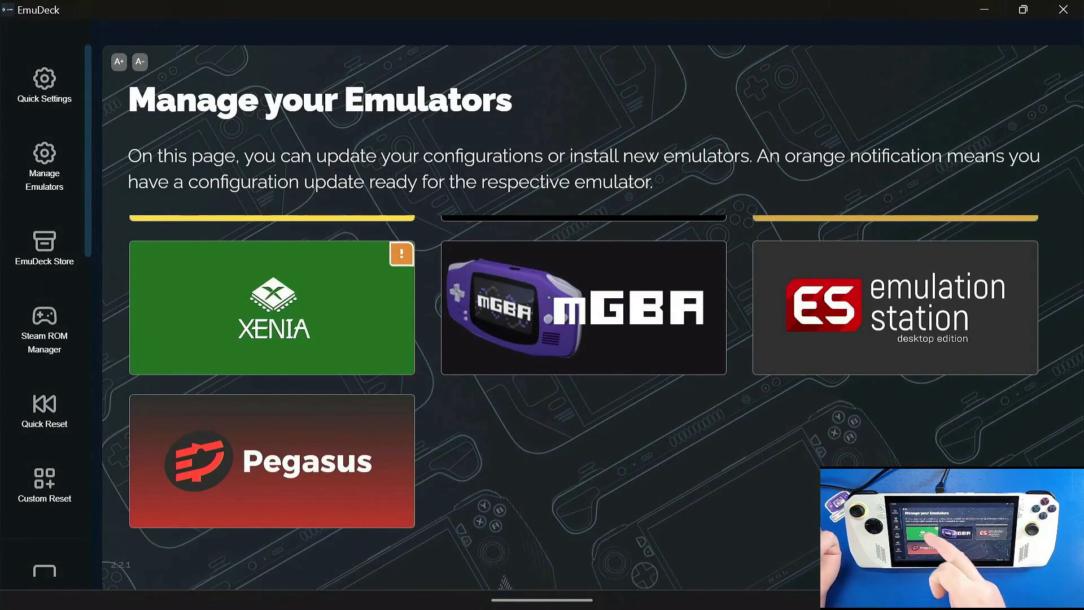
pyautogui.click(272, 308)
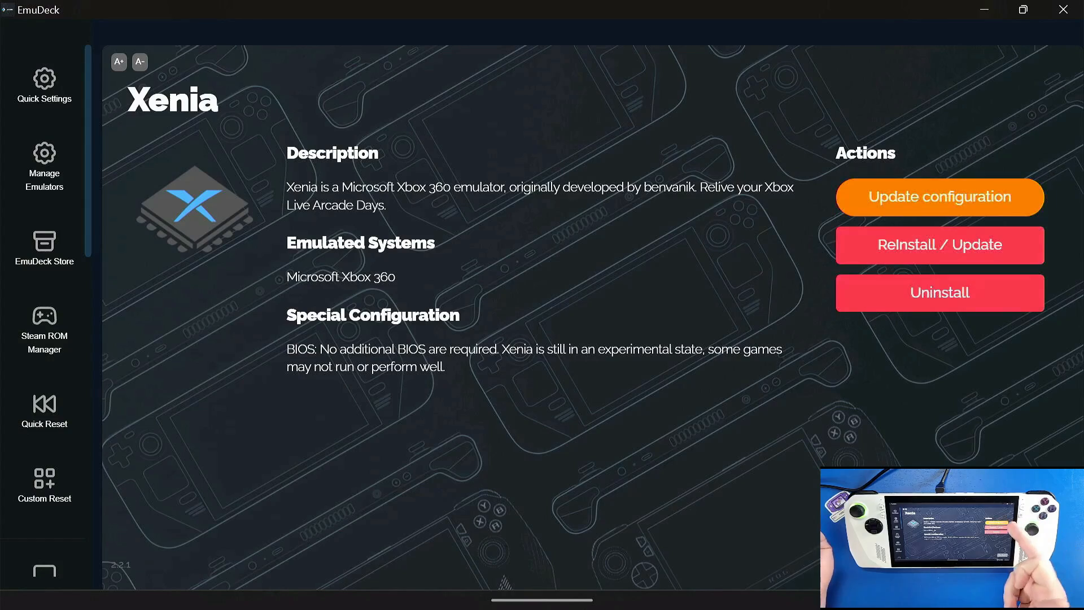
pyautogui.click(940, 196)
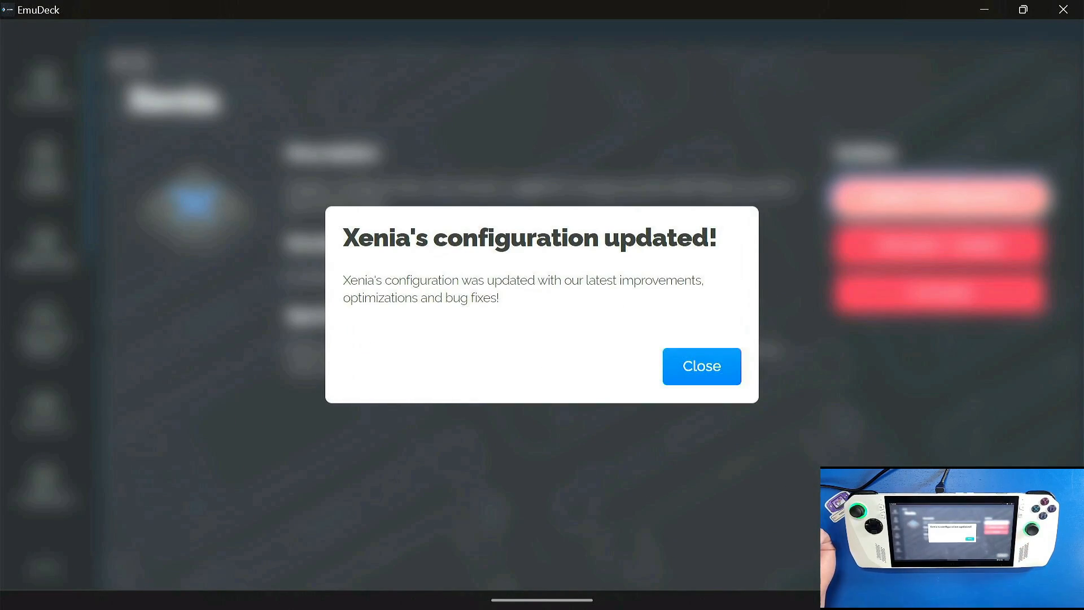
pyautogui.click(702, 366)
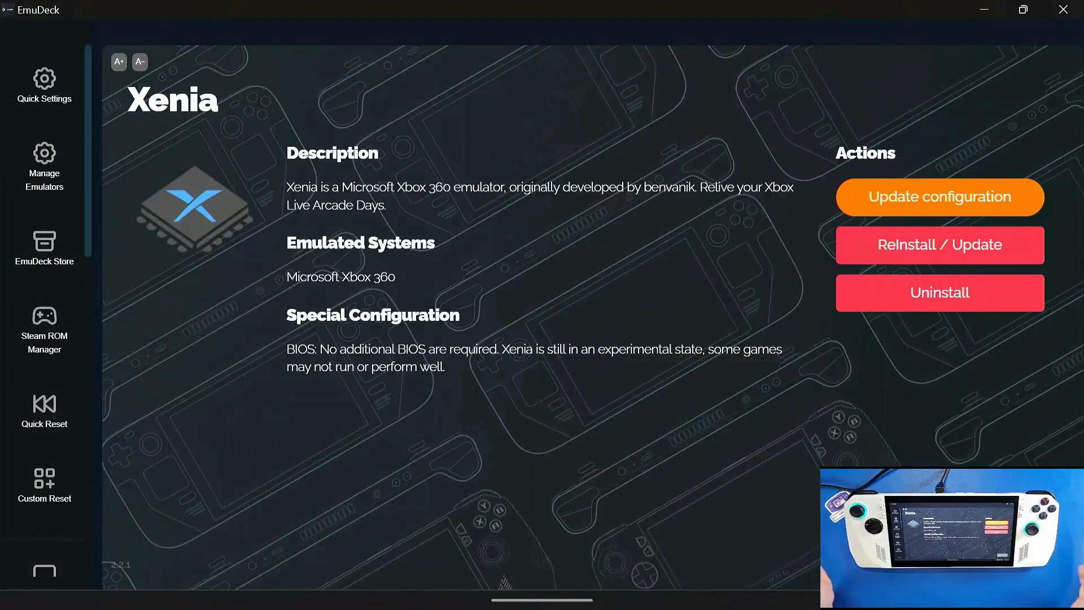
pyautogui.click(991, 556)
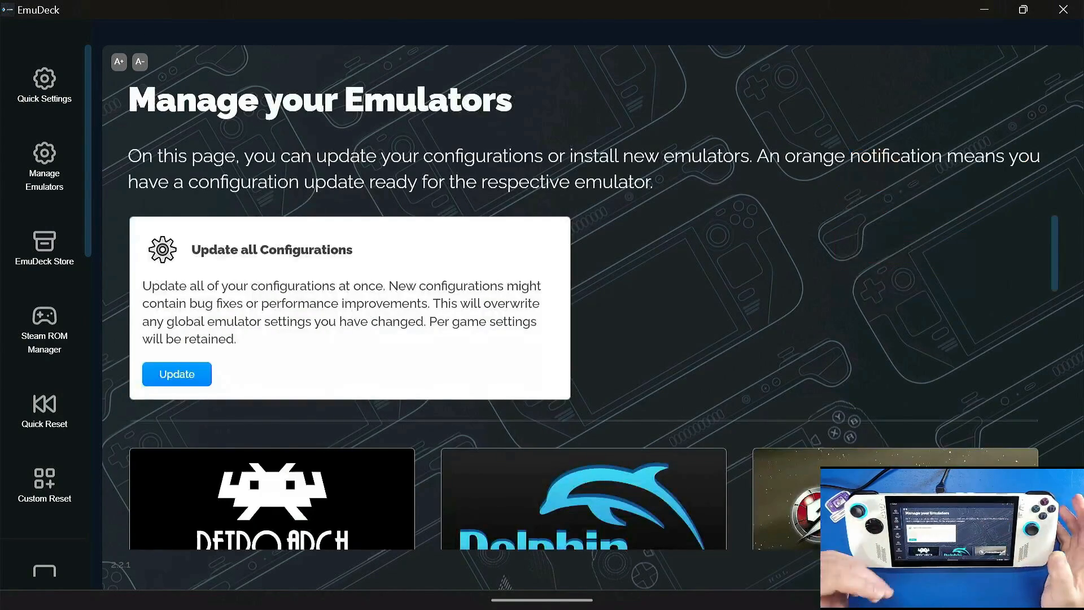
# Step: Check RetroArch's page for its available actions and needed BIOS files, and return to the emulator list
pyautogui.scroll(-3, 583, 384)
pyautogui.click(272, 353)
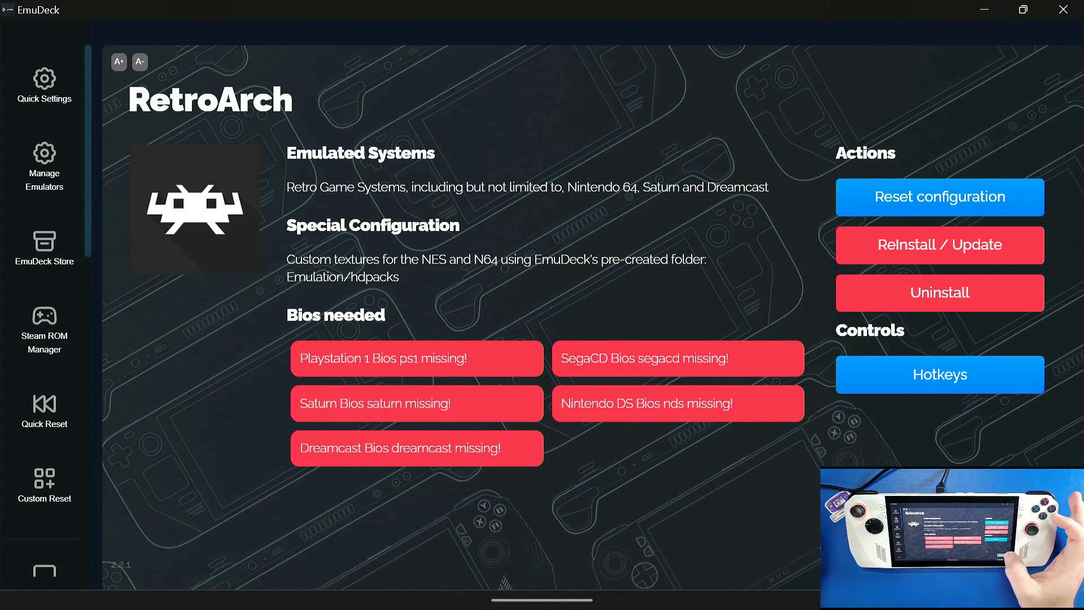
pyautogui.click(1011, 565)
pyautogui.scroll(-5, 581, 381)
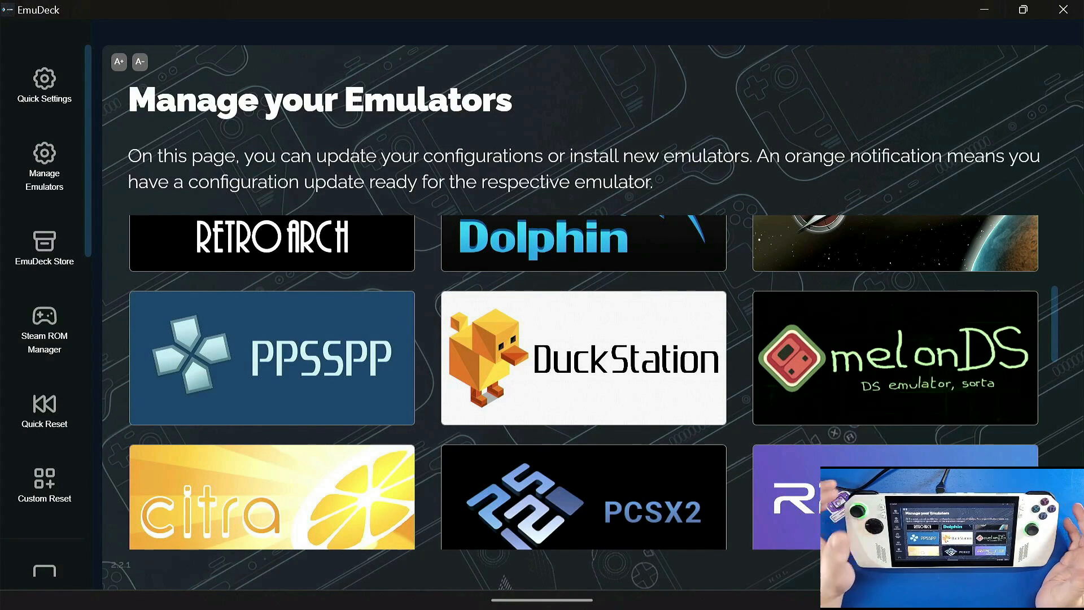
# Step: Try to open the EmuDeck Store twice, dismissing the error dialog each time
pyautogui.click(33, 260)
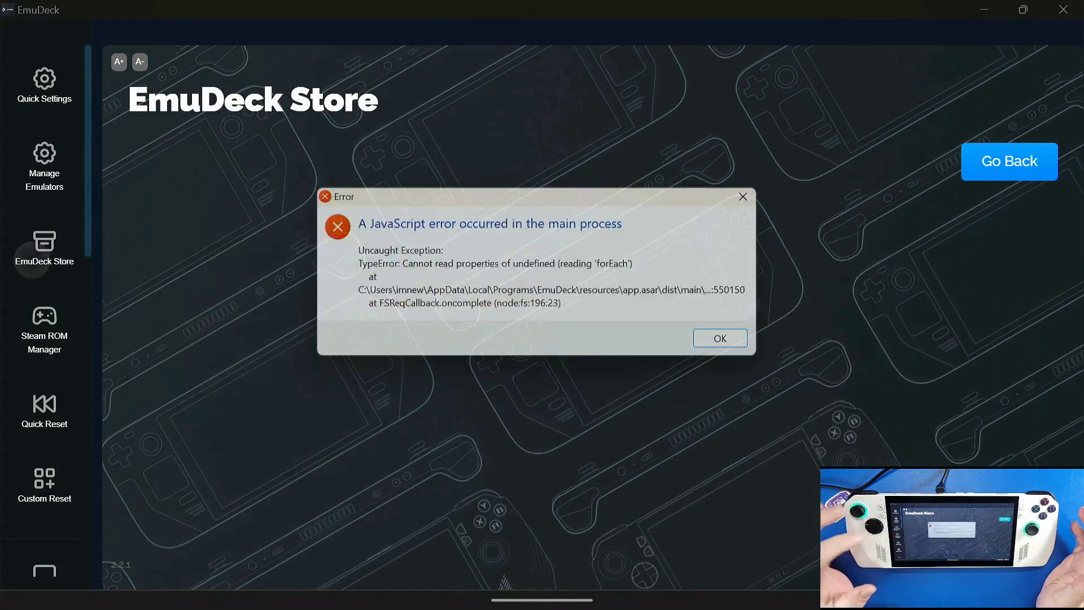
pyautogui.click(738, 344)
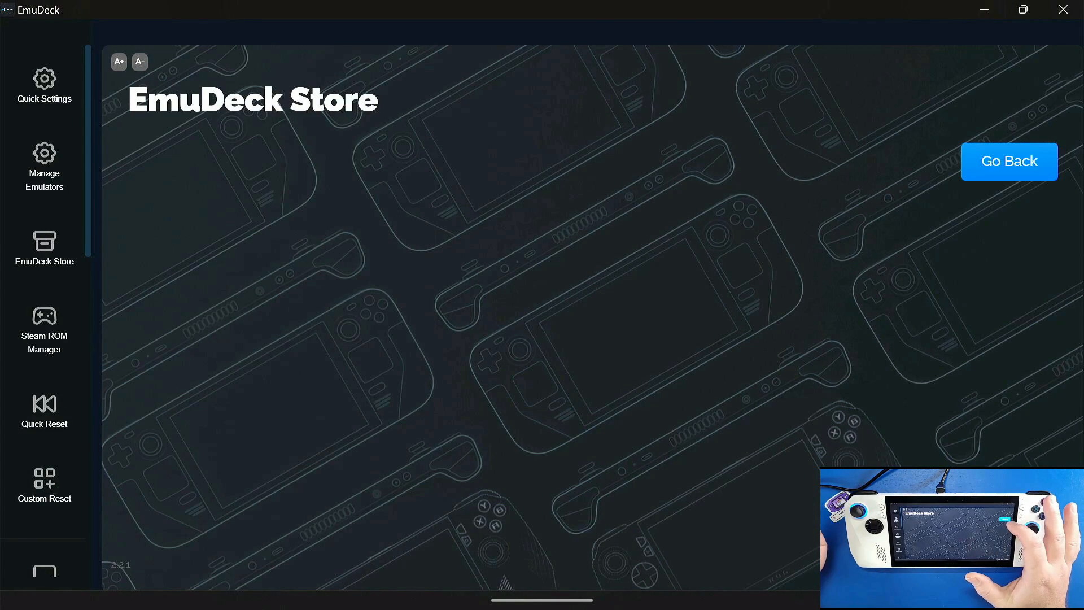
pyautogui.click(27, 146)
pyautogui.click(27, 252)
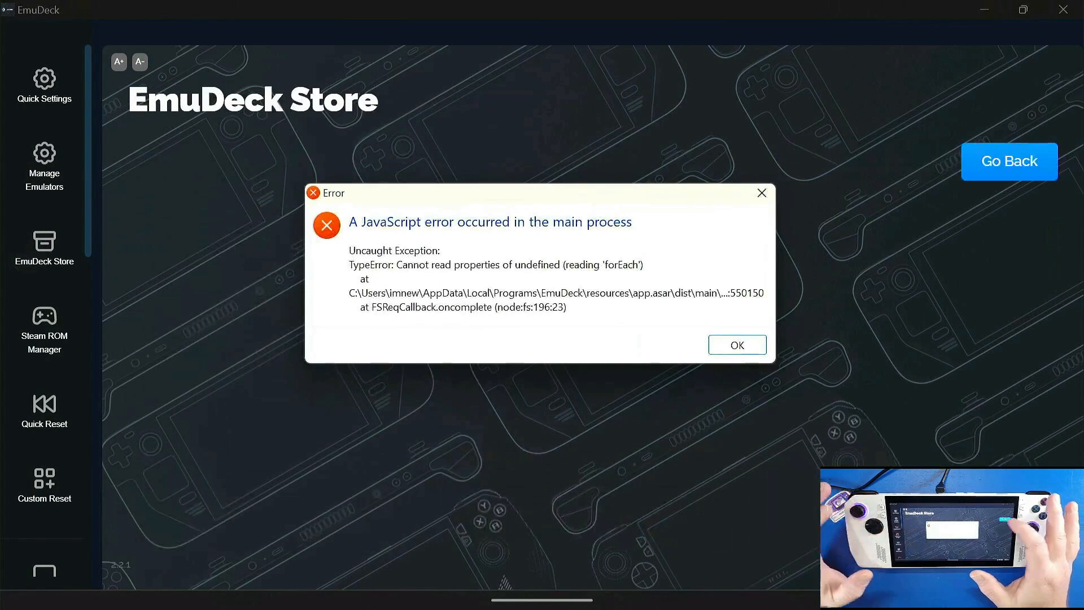
pyautogui.click(738, 344)
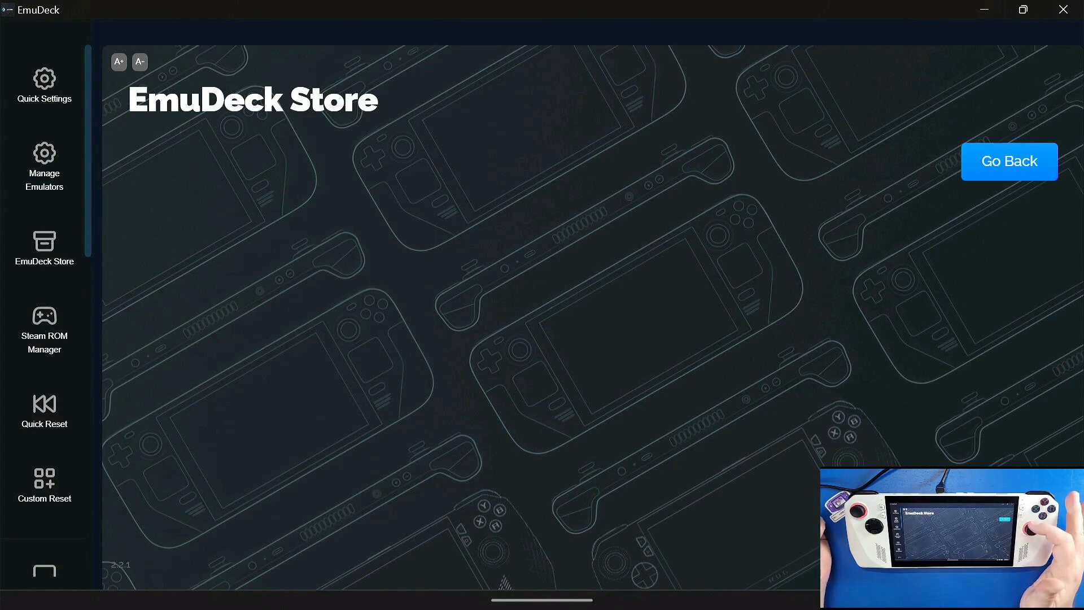
# Step: View the Custom Reset's ROM directory selection and open the RetroAchievements configuration page
pyautogui.click(44, 484)
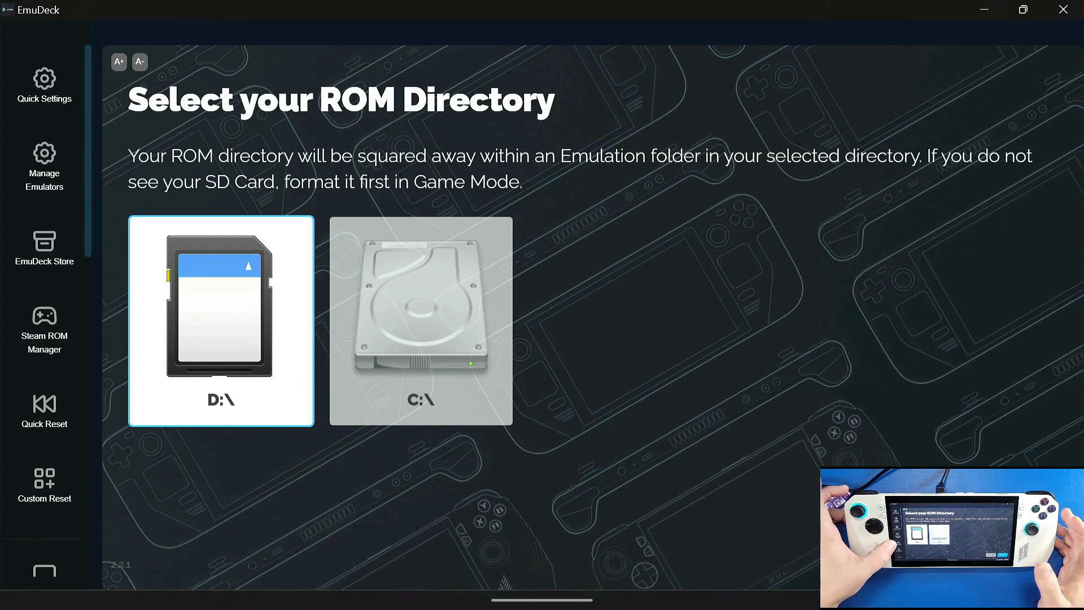
pyautogui.scroll(-3, 44, 305)
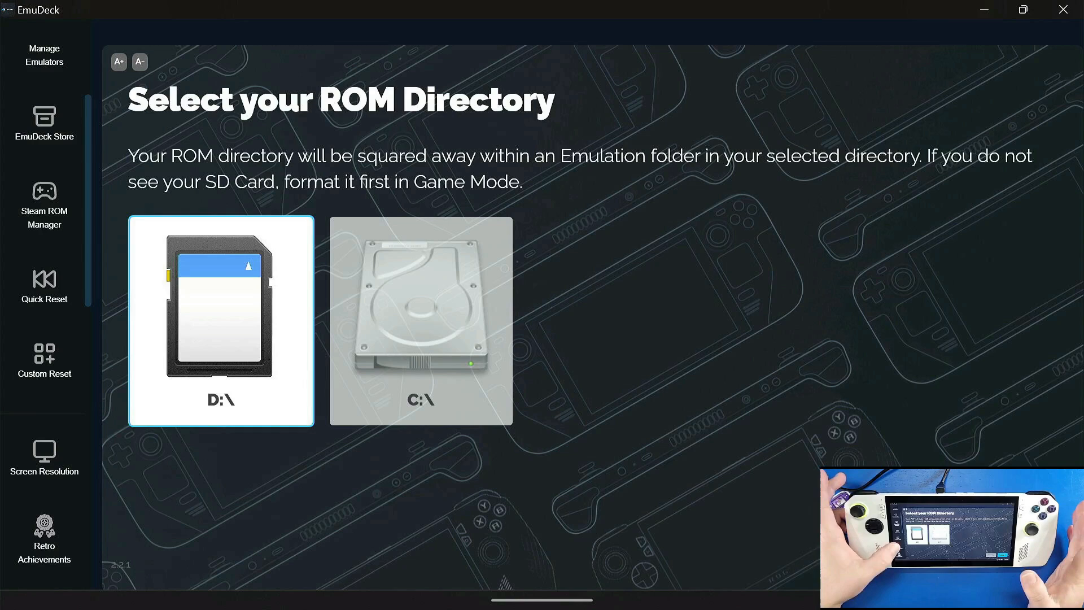
pyautogui.scroll(-3, 44, 373)
pyautogui.scroll(-2, 44, 339)
pyautogui.click(44, 262)
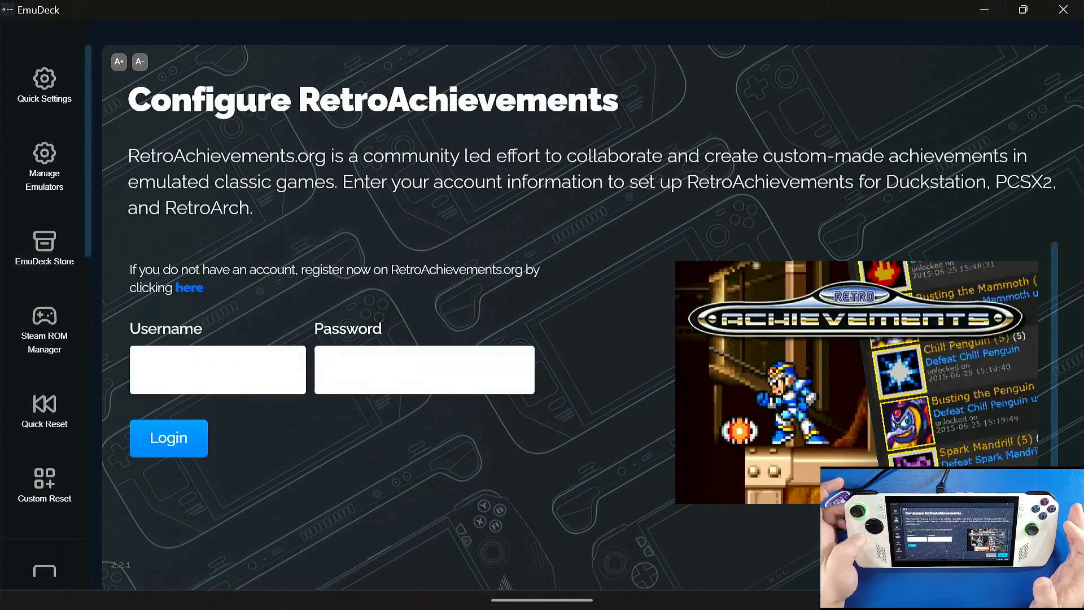
# Step: Open the BIOS Checker and review its list of BIOS files and the placement tips
pyautogui.scroll(-5, 44, 308)
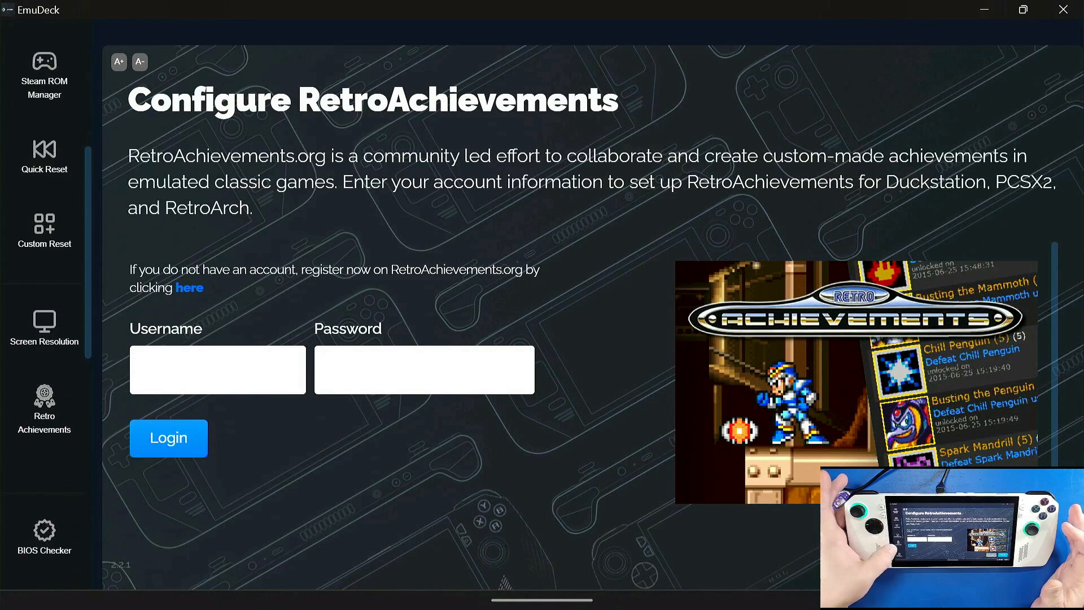
pyautogui.click(44, 372)
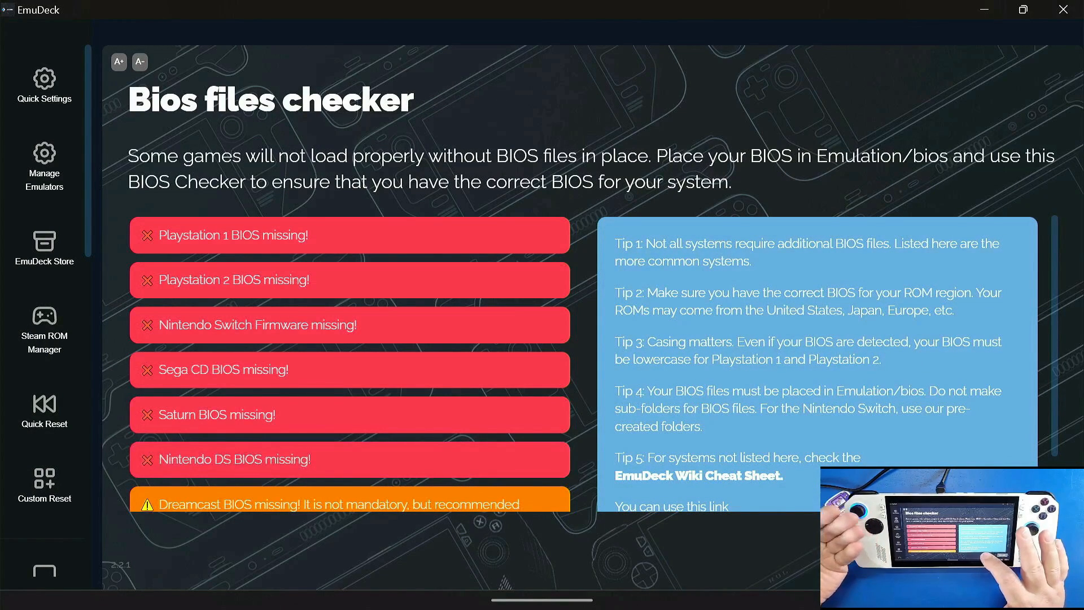
pyautogui.scroll(-1, 593, 361)
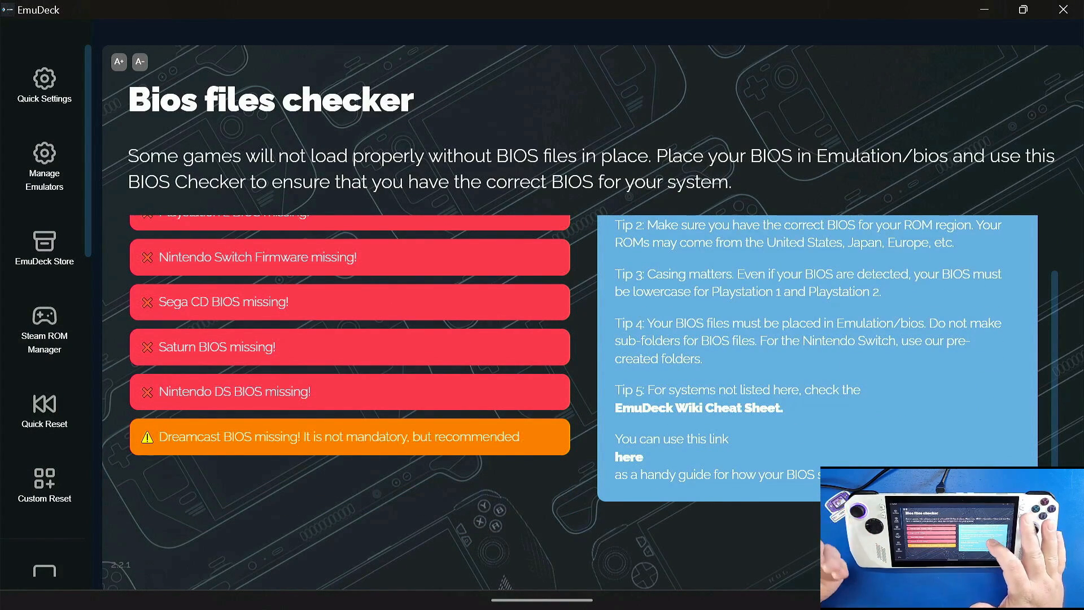
pyautogui.scroll(1, 593, 362)
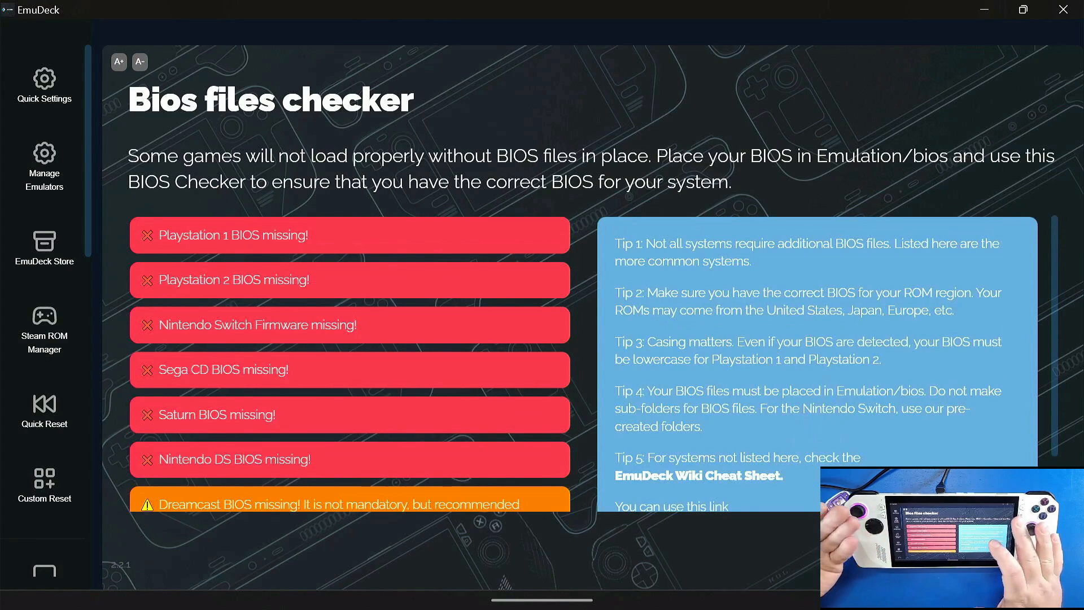
# Step: Look over the remaining EmuDeck tools from Boot Mode to Uninstall, leave the BIOS Checker and close EmuDeck
pyautogui.scroll(-10, 45, 316)
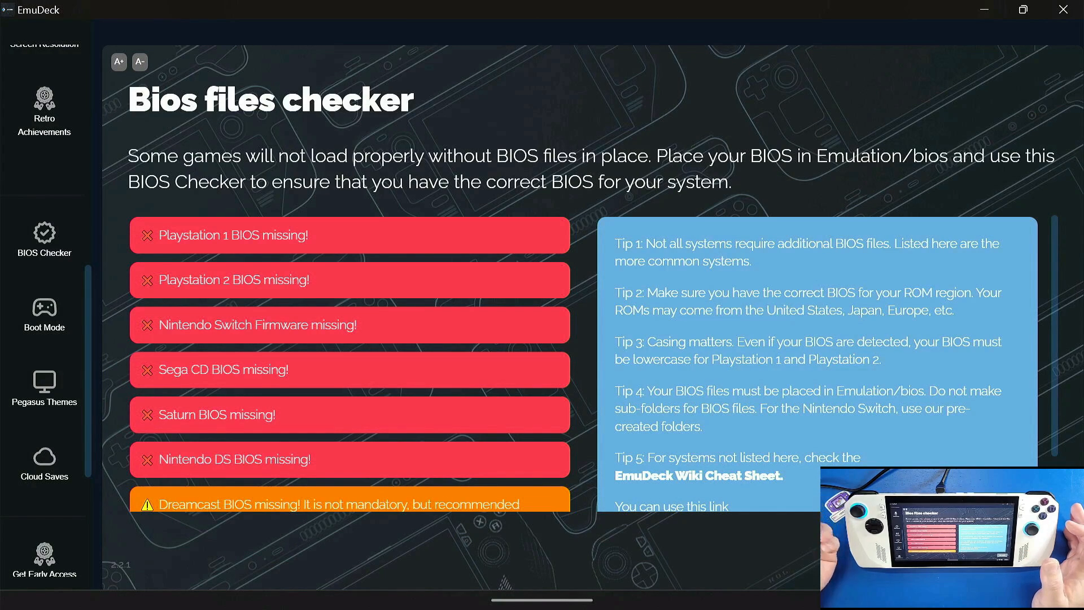
pyautogui.scroll(-3, 44, 311)
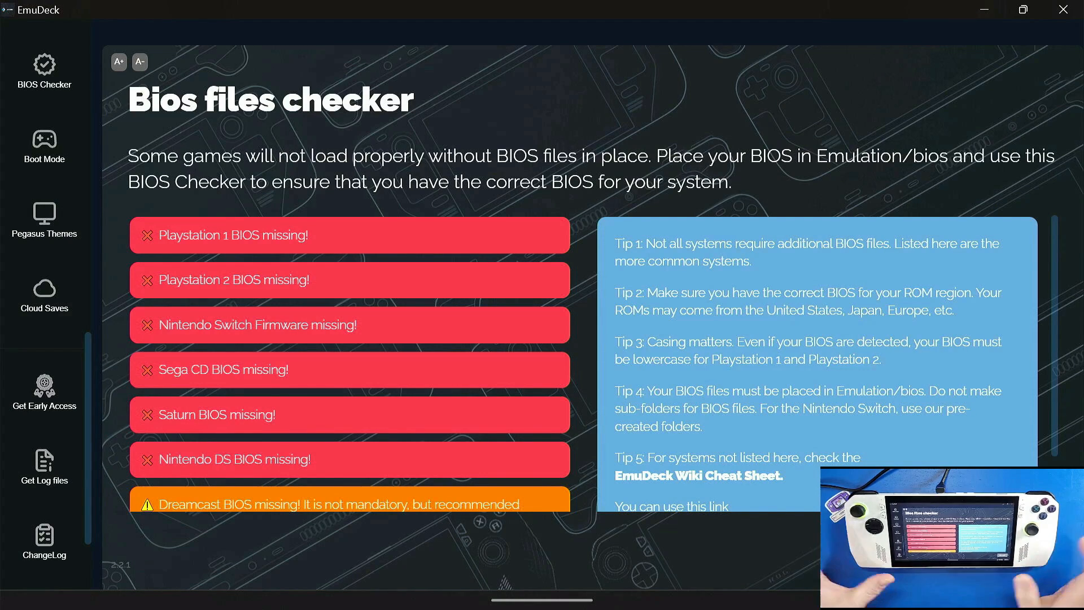
pyautogui.scroll(-3, 44, 311)
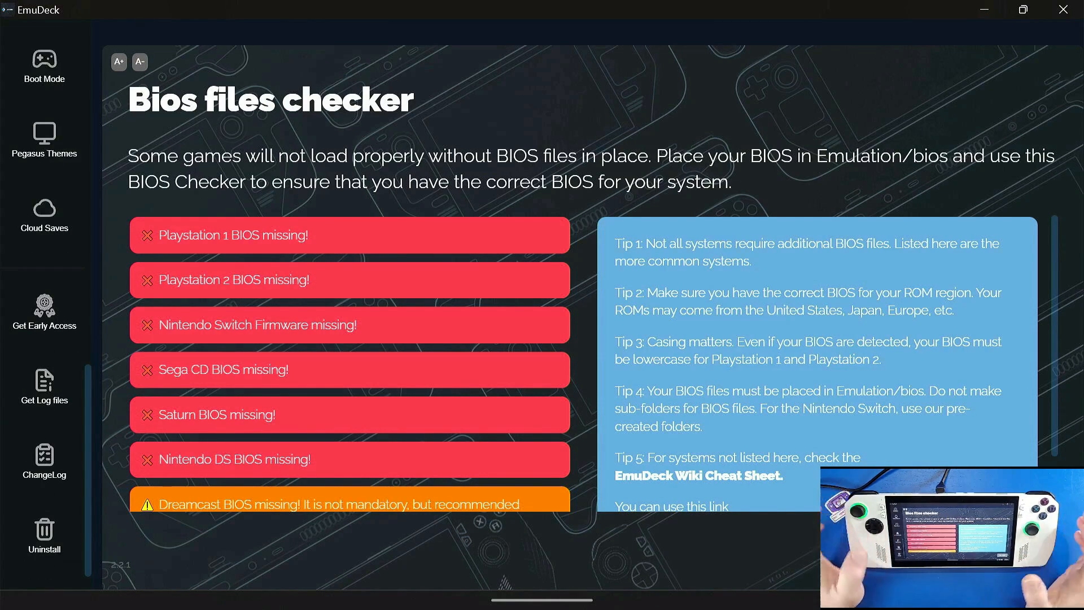
pyautogui.click(995, 540)
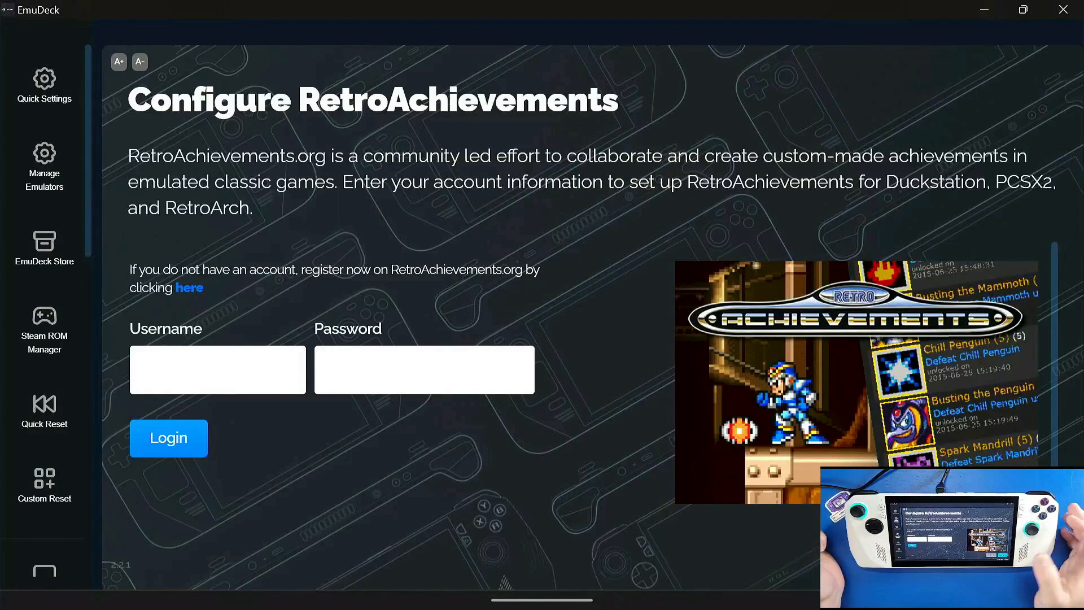
pyautogui.click(1063, 9)
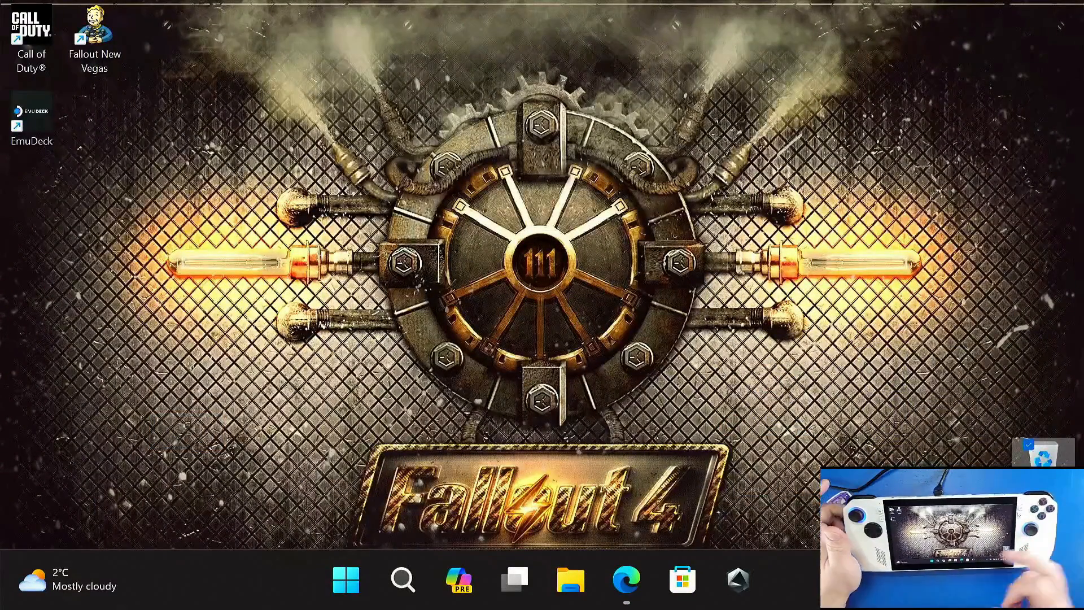
# Step: Search Windows for "emul", pin the EmulationStationDE app to the taskbar and close the search
pyautogui.click(402, 579)
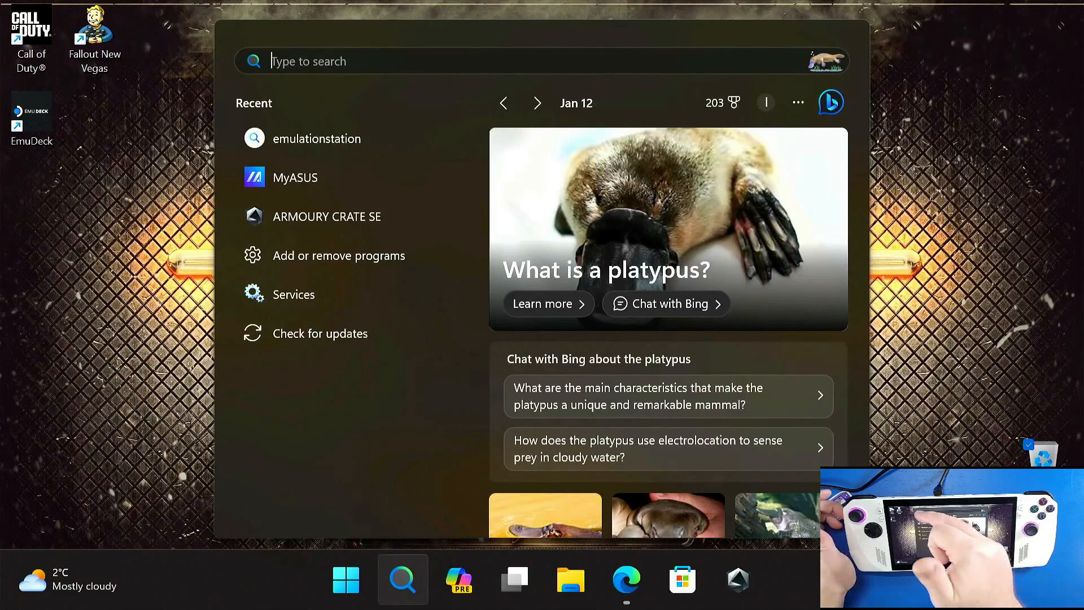
pyautogui.click(316, 61)
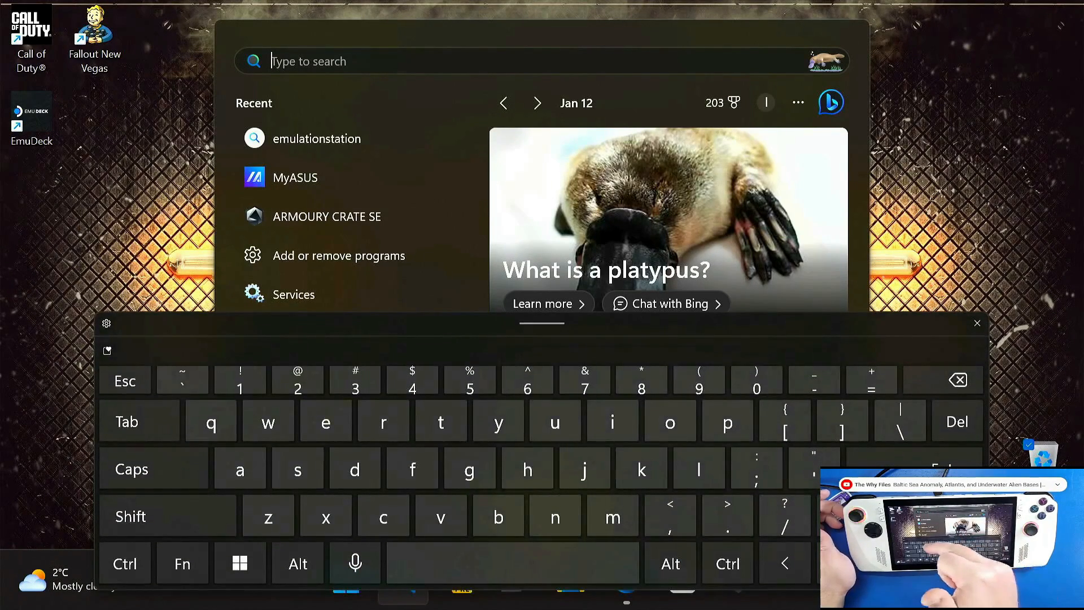
pyautogui.write('emulators')
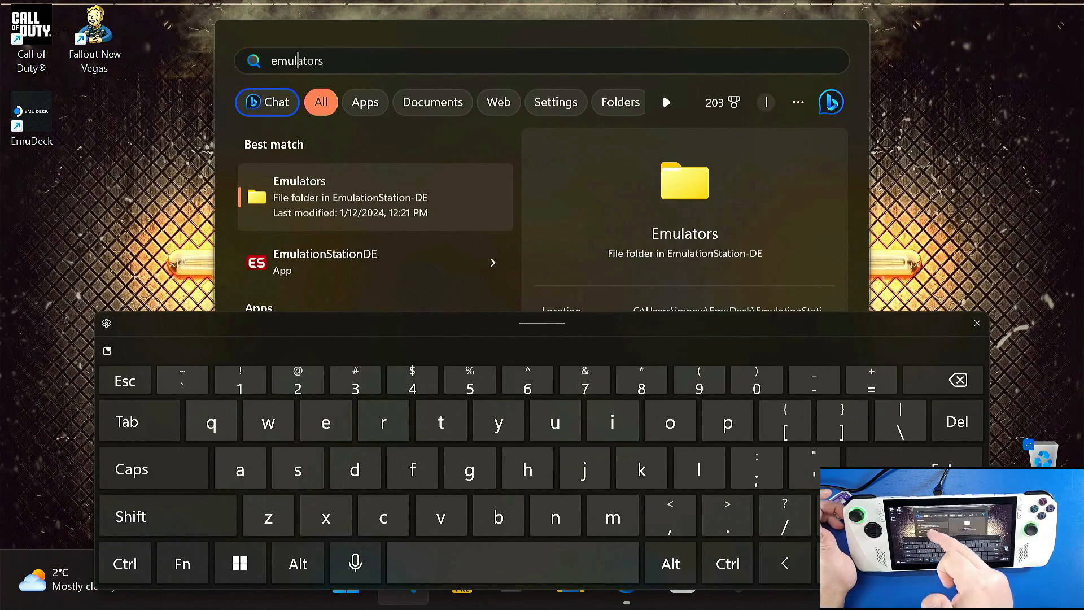
pyautogui.click(411, 265)
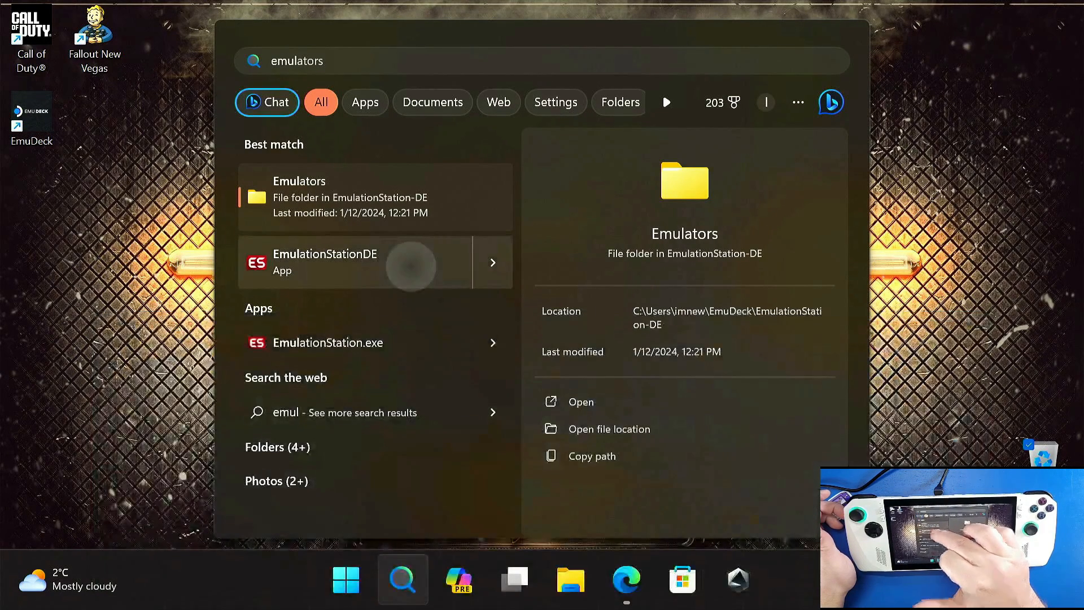
pyautogui.rightClick(411, 266)
pyautogui.click(484, 391)
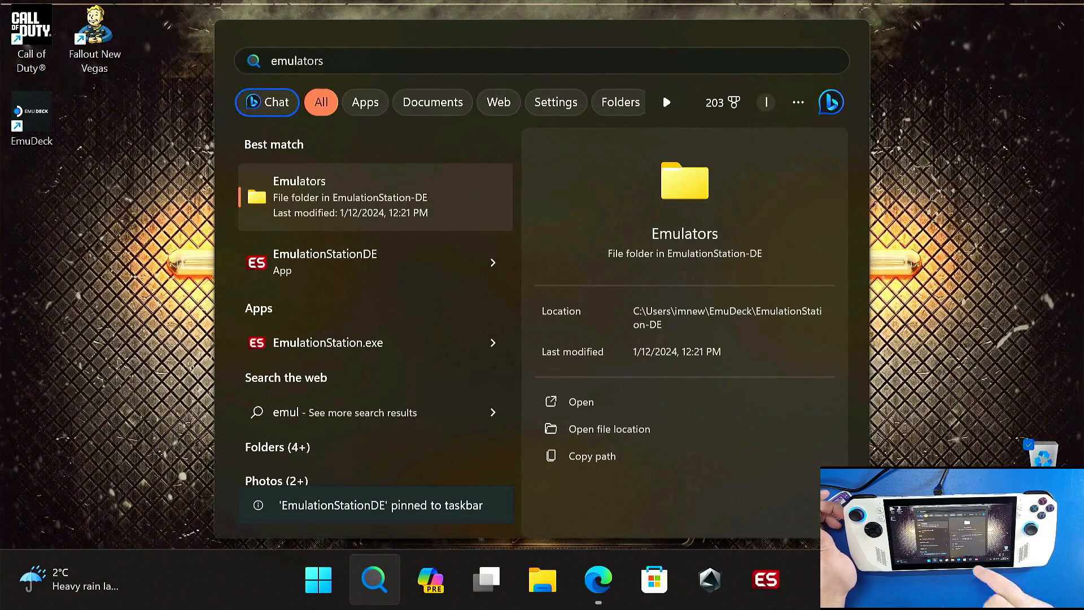
pyautogui.click(980, 113)
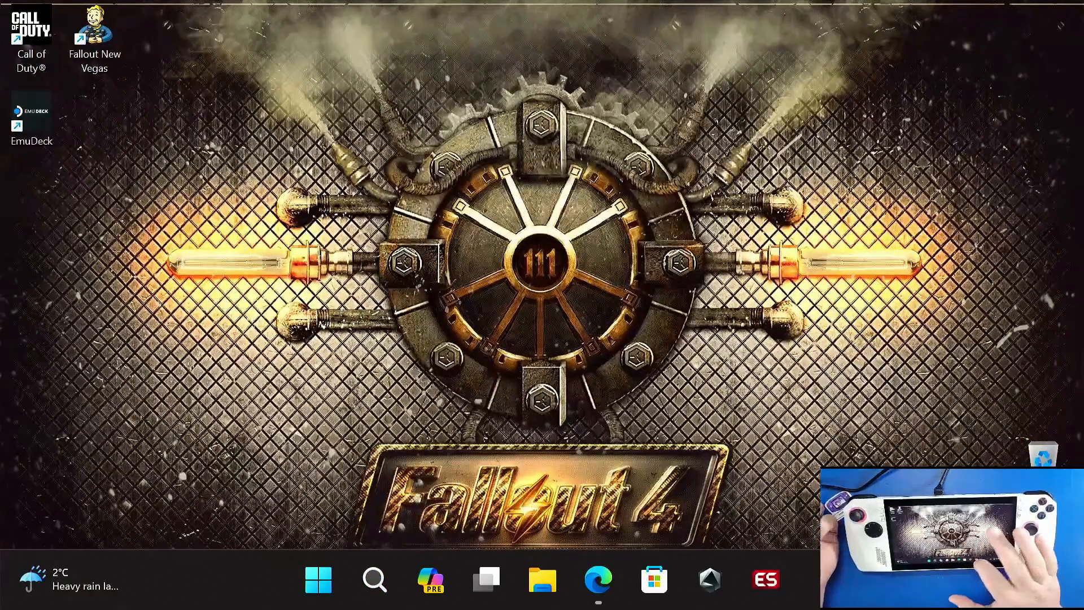
# Step: Launch EmulationStationDE to check its configured ROM directory, glance at the Command Center, and quit EmulationStationDE from its notice
pyautogui.click(766, 579)
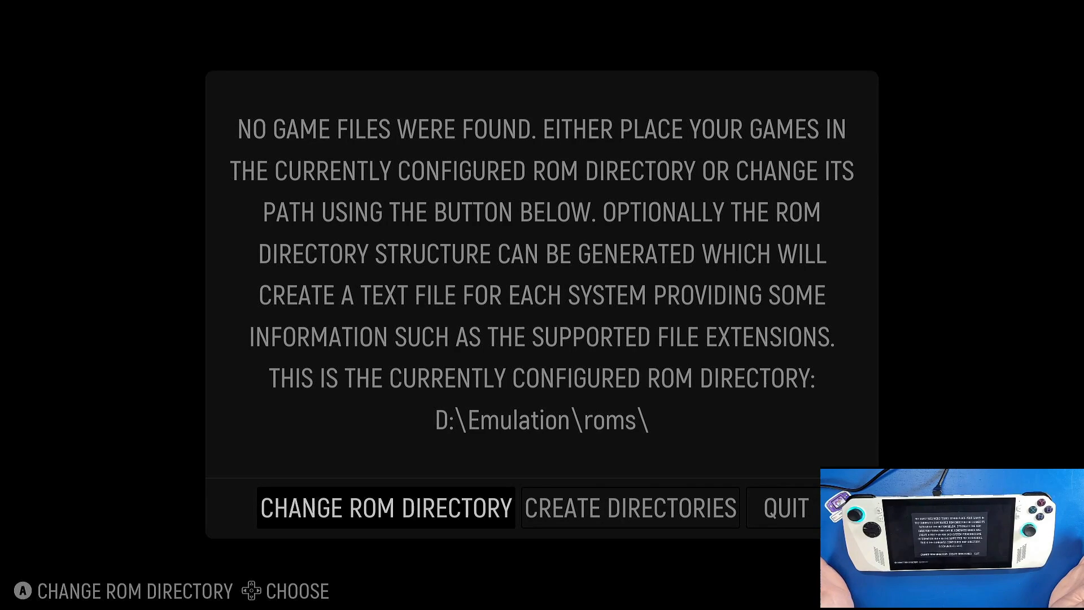
pyautogui.press('Right')
pyautogui.press('Right')
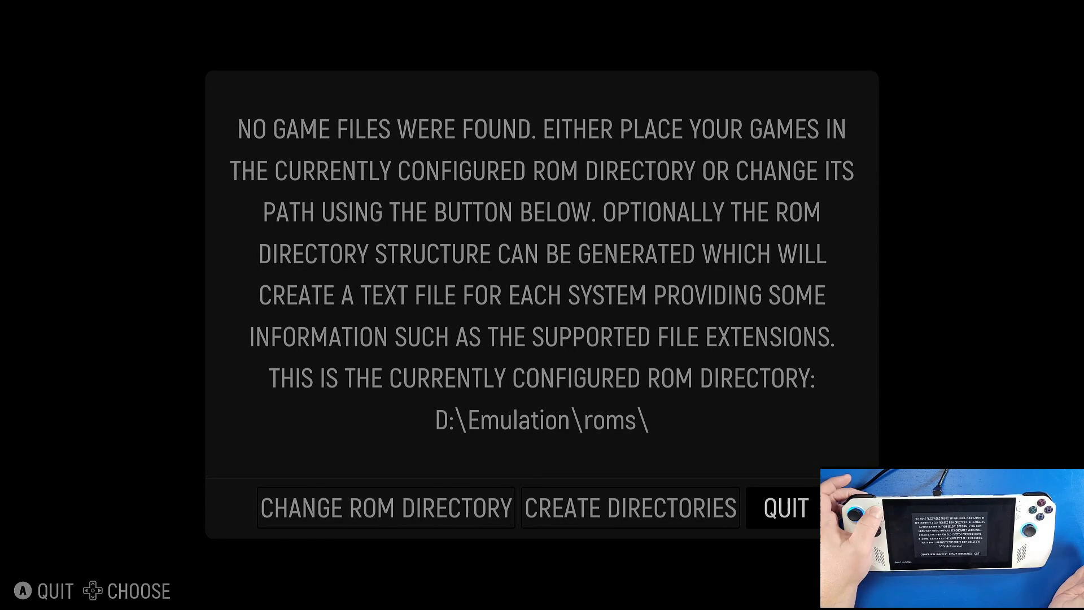
pyautogui.press('F16')
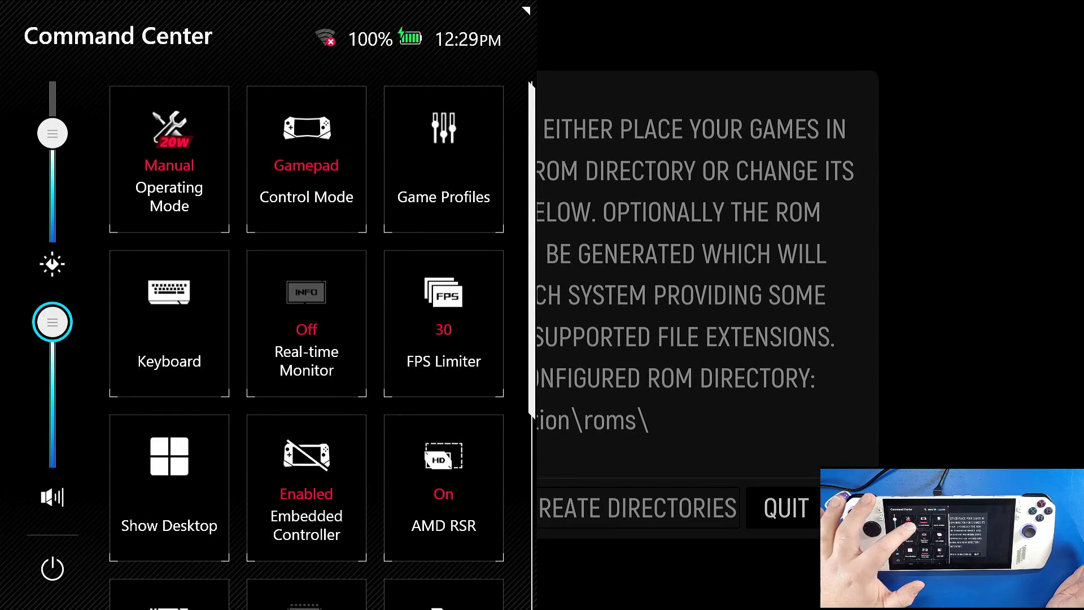
pyautogui.press('F16')
pyautogui.press('Left')
pyautogui.press('Right')
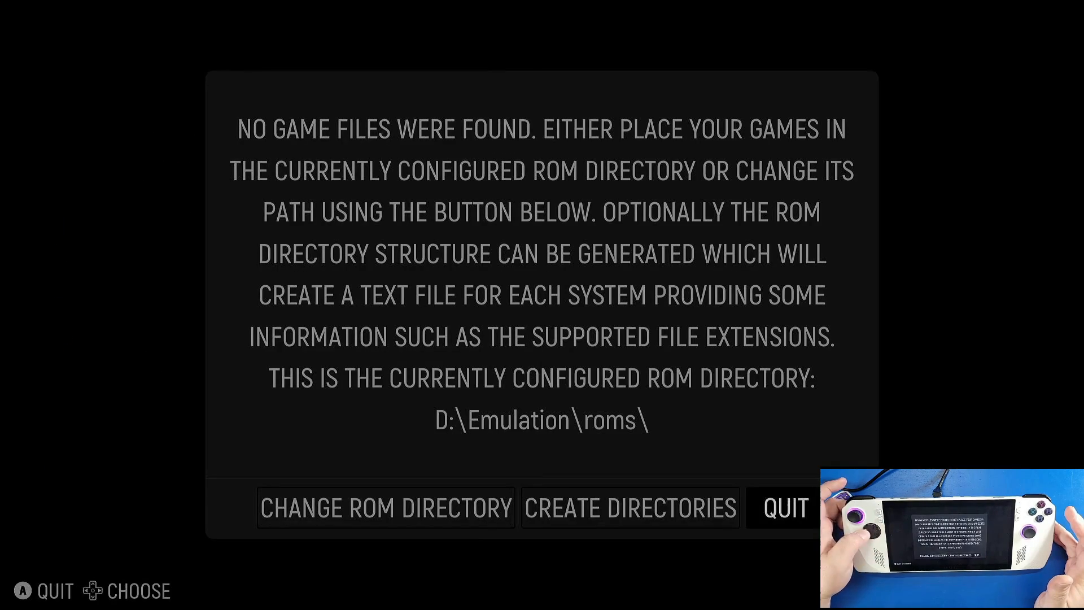
pyautogui.press('Left')
pyautogui.press('Left')
pyautogui.press('Right')
pyautogui.press('Right')
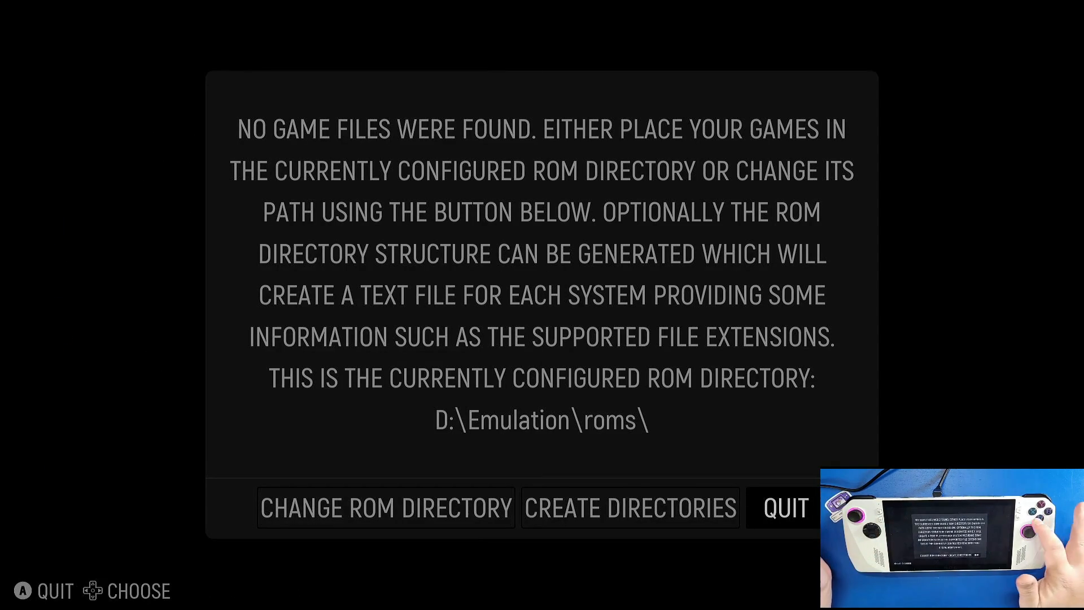
pyautogui.press('Return')
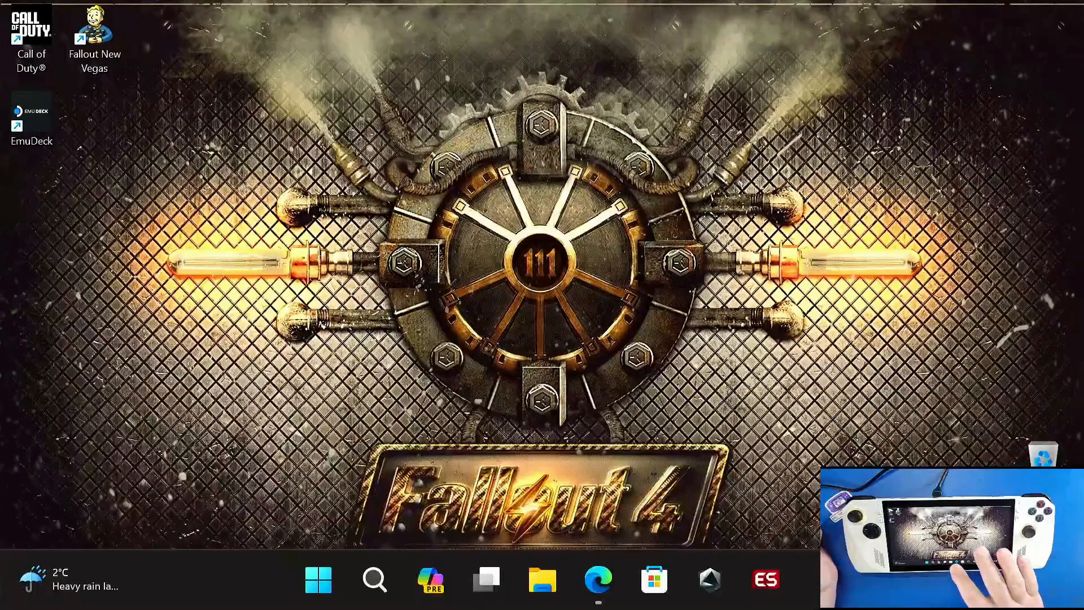
# Step: Open the snes folder under Emulation > roms on the SDXC (D:) card in File Explorer
pyautogui.click(542, 580)
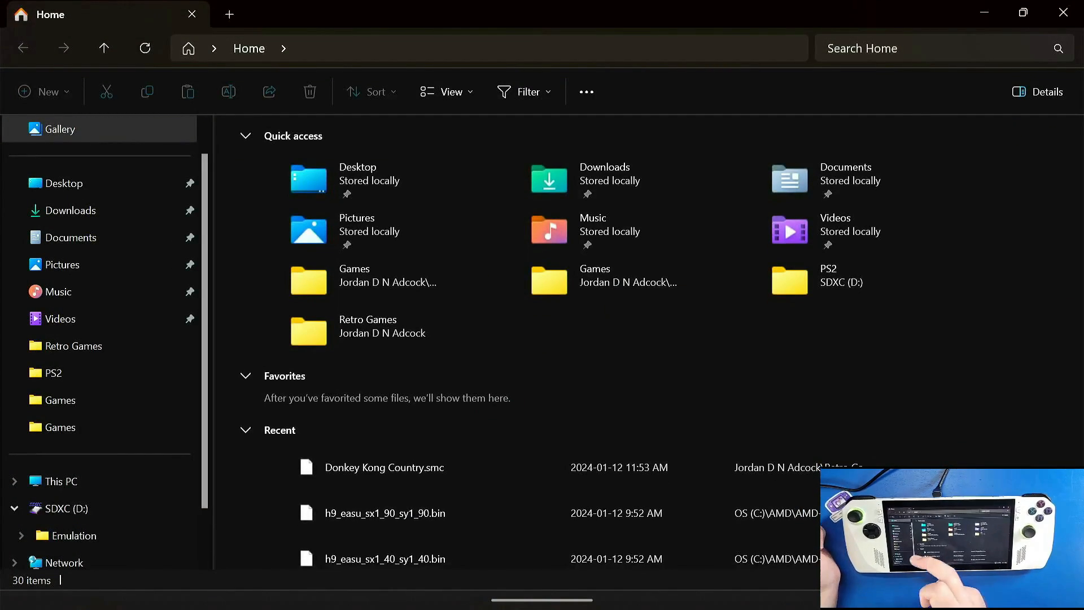
pyautogui.click(67, 509)
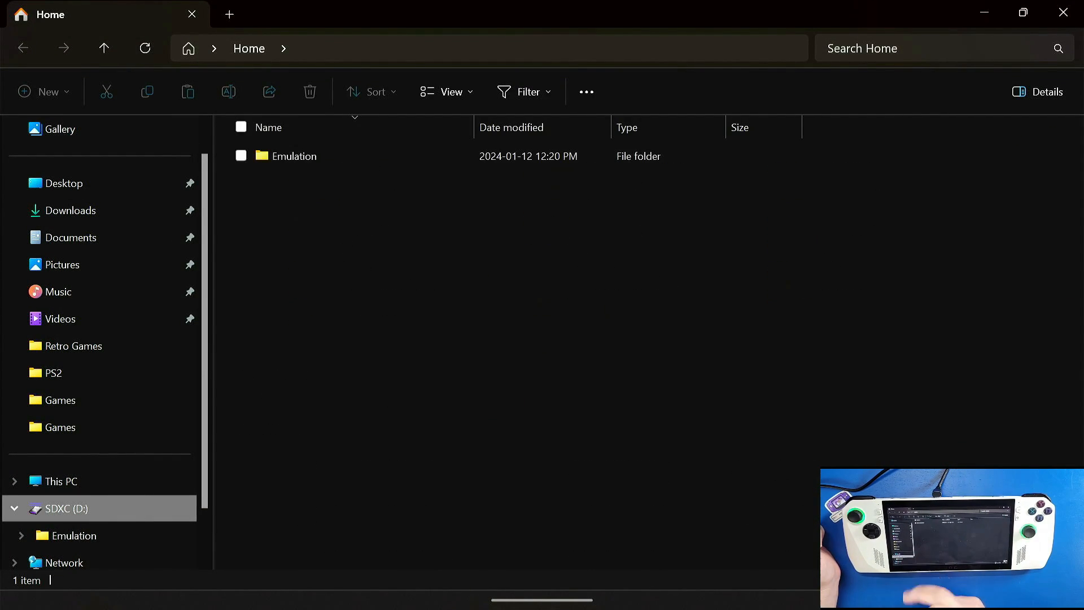
pyautogui.doubleClick(360, 158)
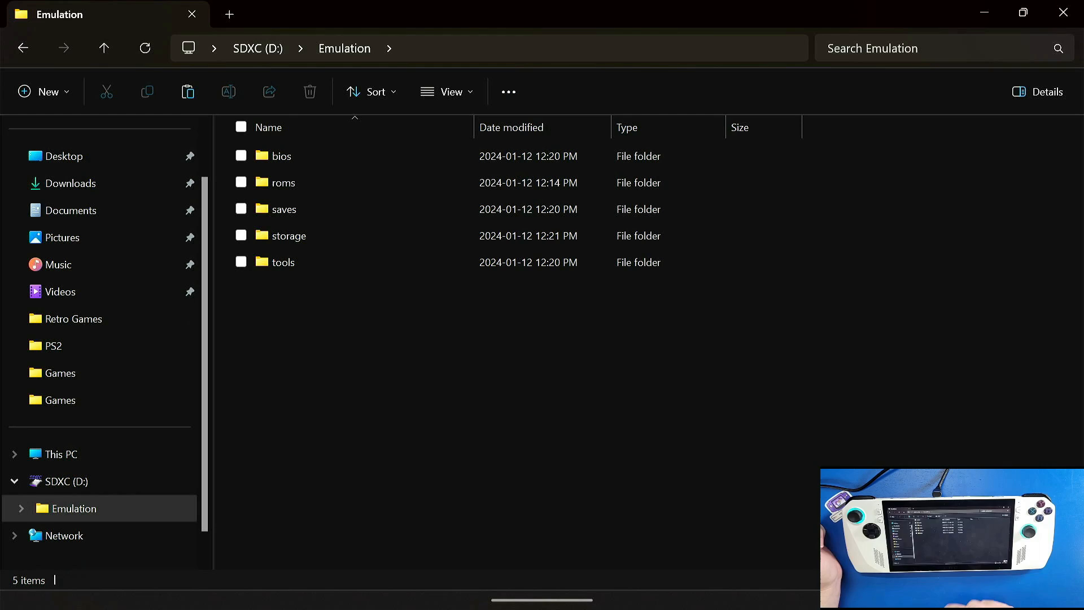
pyautogui.doubleClick(284, 182)
pyautogui.scroll(-20, 509, 338)
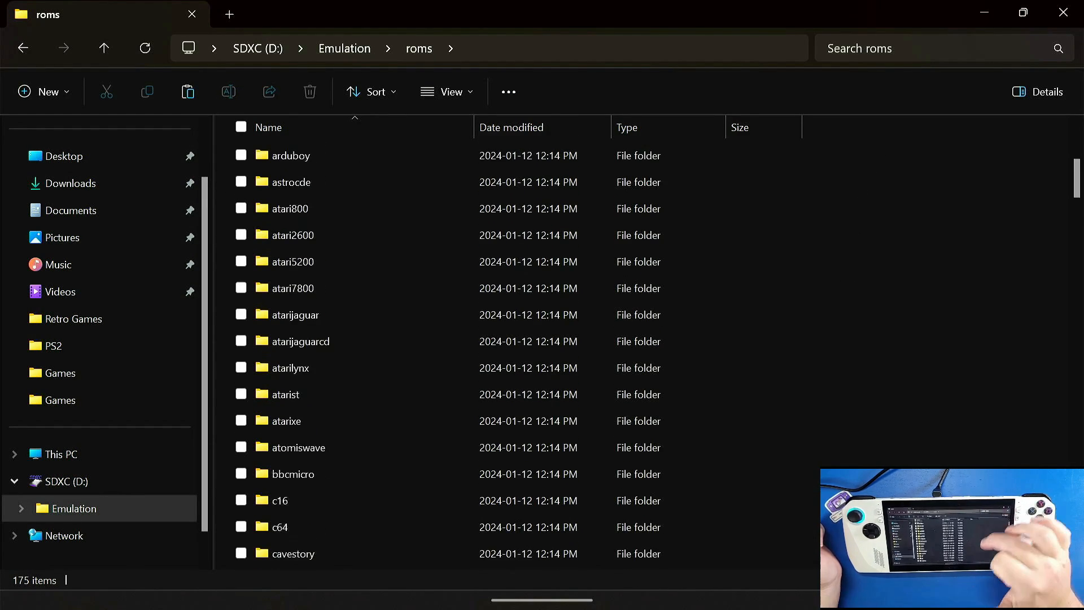
pyautogui.scroll(-15, 508, 339)
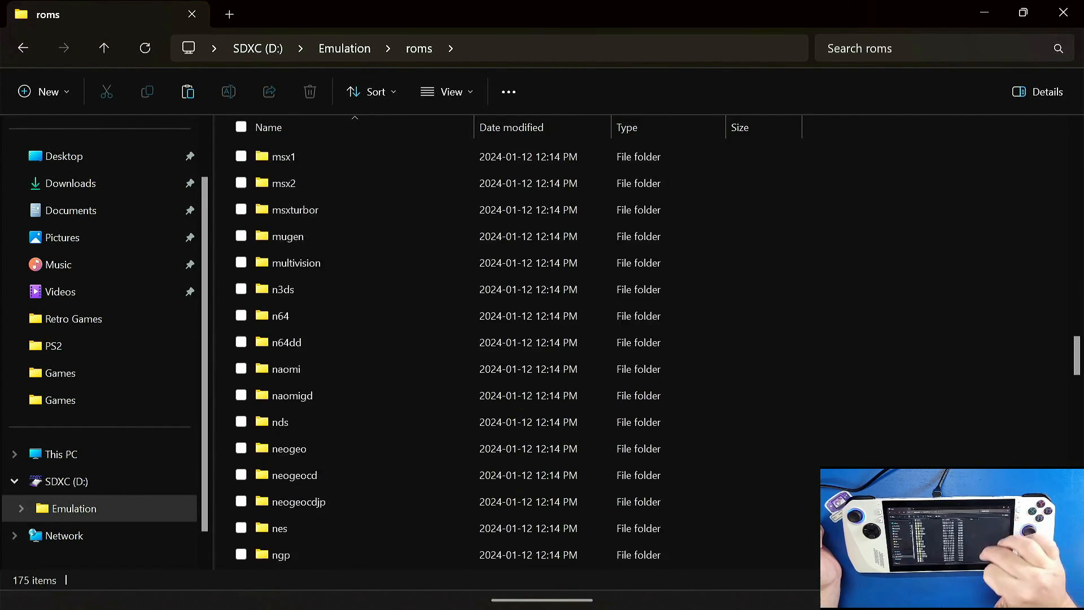
pyautogui.scroll(-6, 509, 339)
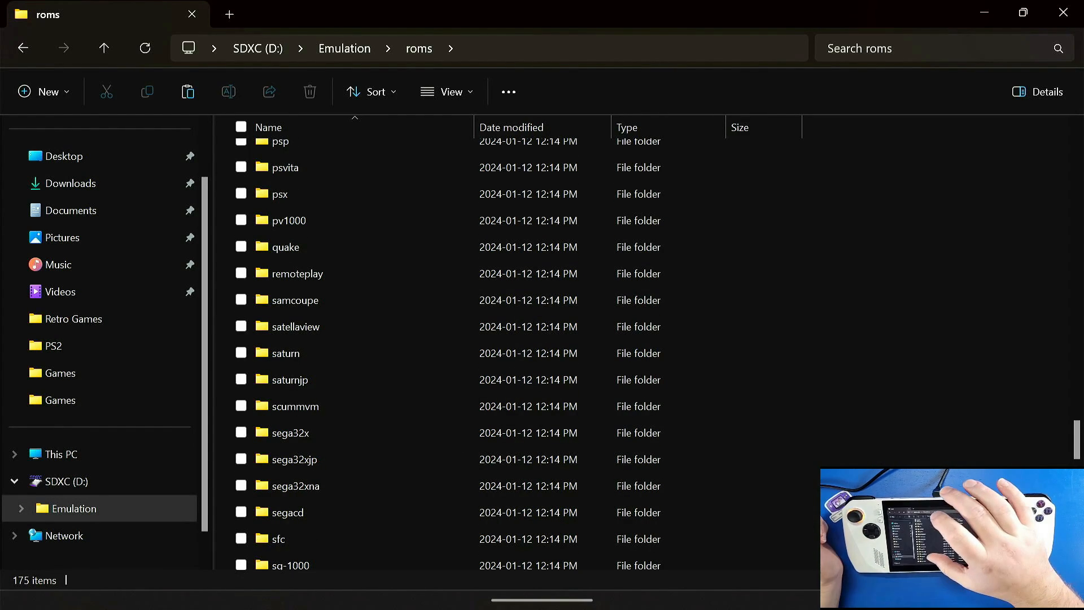
pyautogui.scroll(-3, 508, 339)
pyautogui.doubleClick(345, 443)
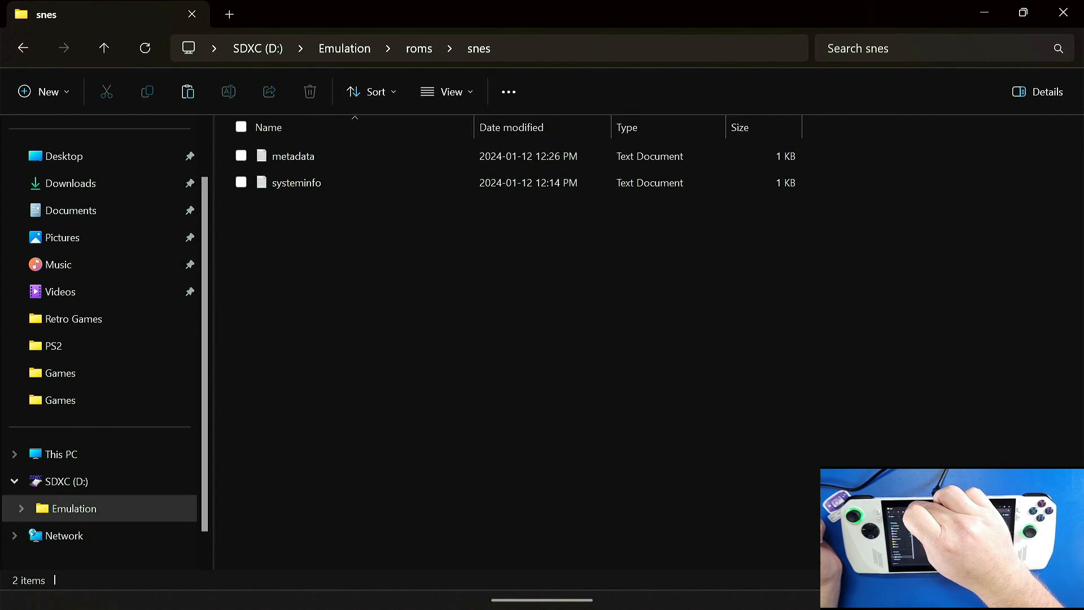
# Step: Copy Donkey Kong Country.smc from Retro Games > SNES > Games, opened in a new tab, into the snes ROM folder and close File Explorer
pyautogui.click(230, 15)
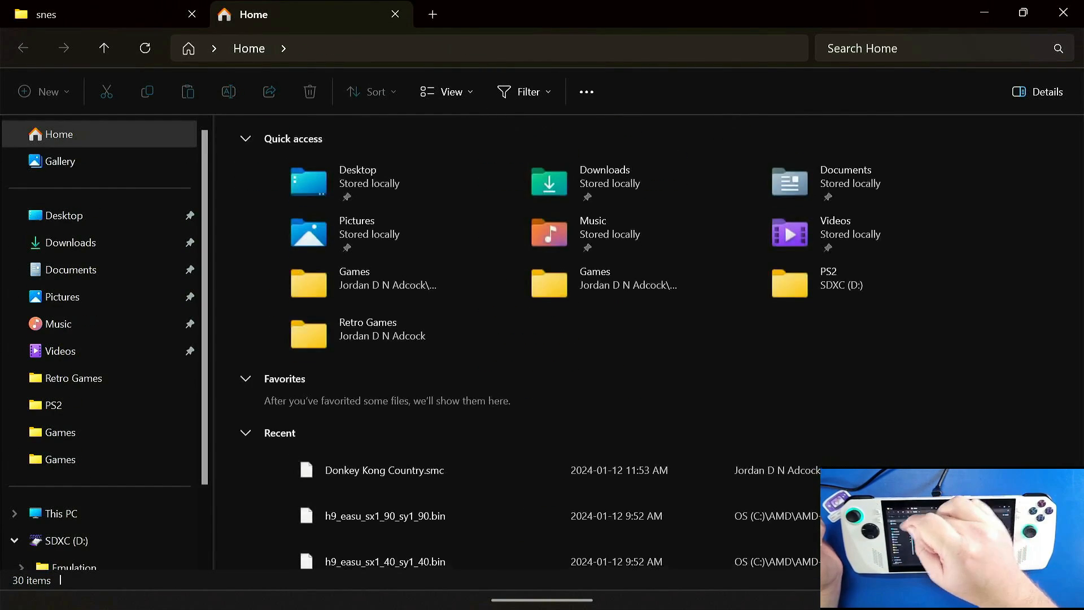
pyautogui.click(73, 378)
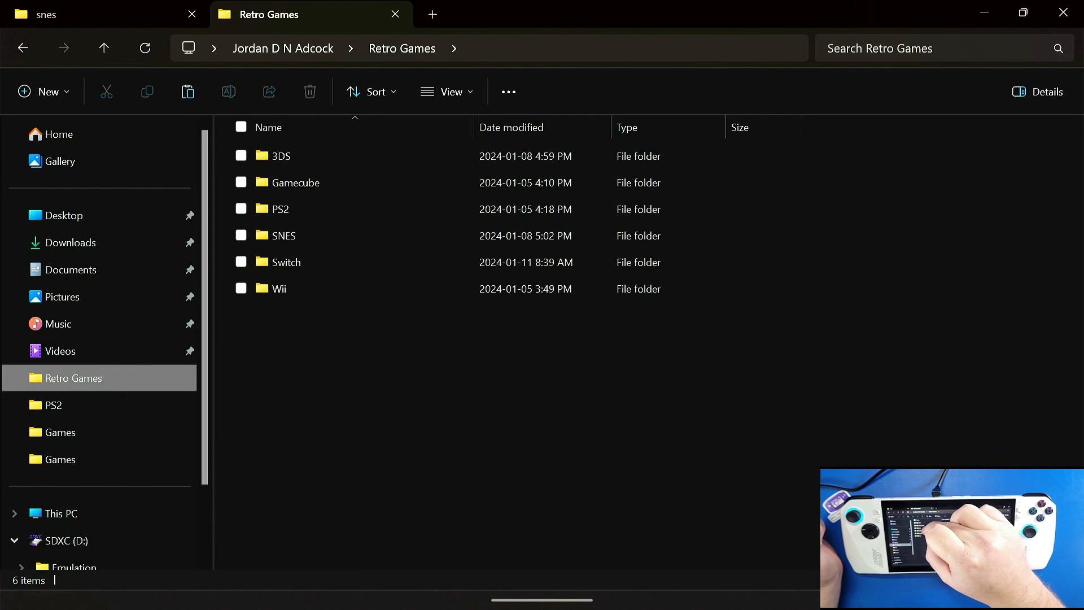
pyautogui.doubleClick(357, 232)
pyautogui.doubleClick(293, 156)
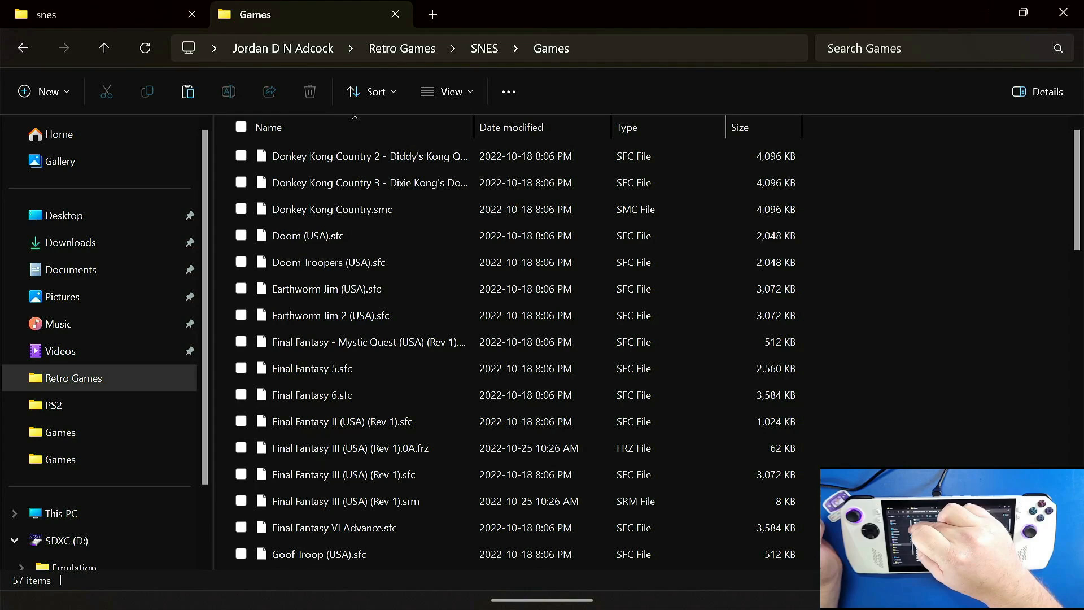
pyautogui.click(242, 209)
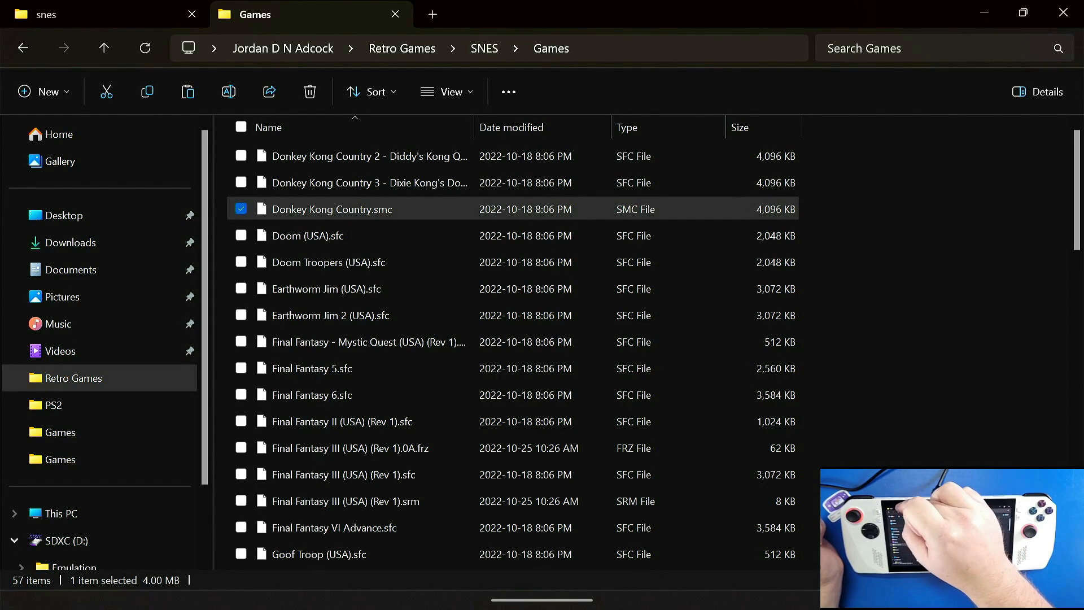
pyautogui.click(101, 14)
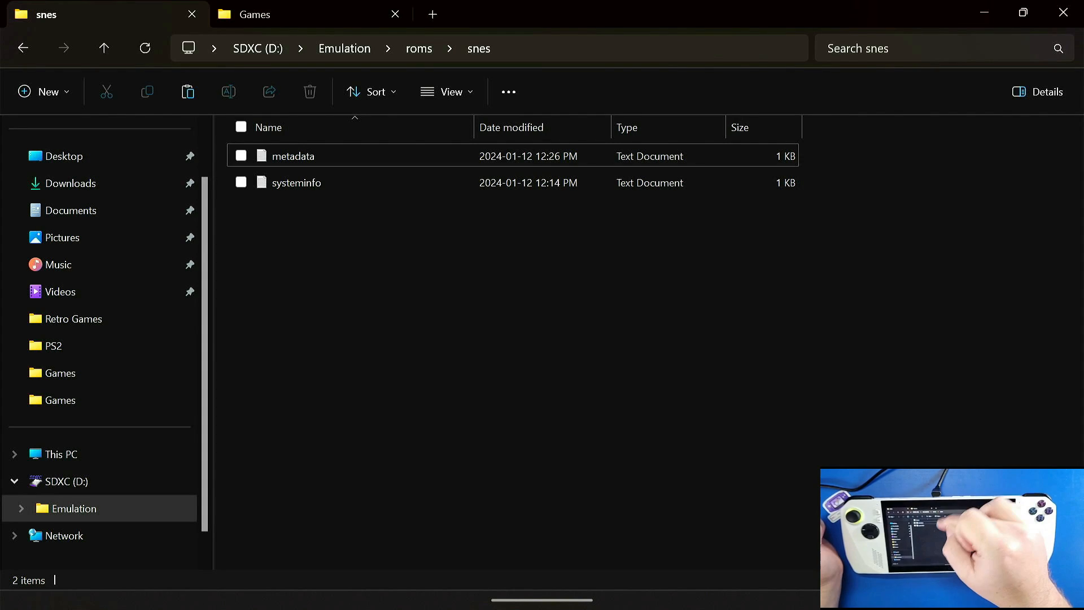
pyautogui.click(505, 327)
pyautogui.click(188, 92)
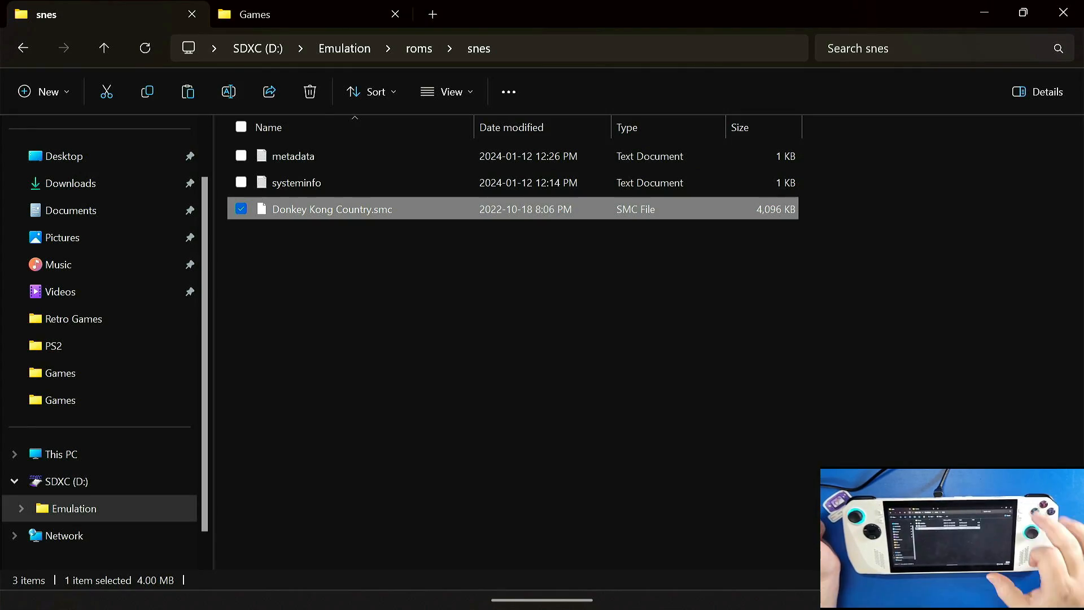
pyautogui.click(1064, 12)
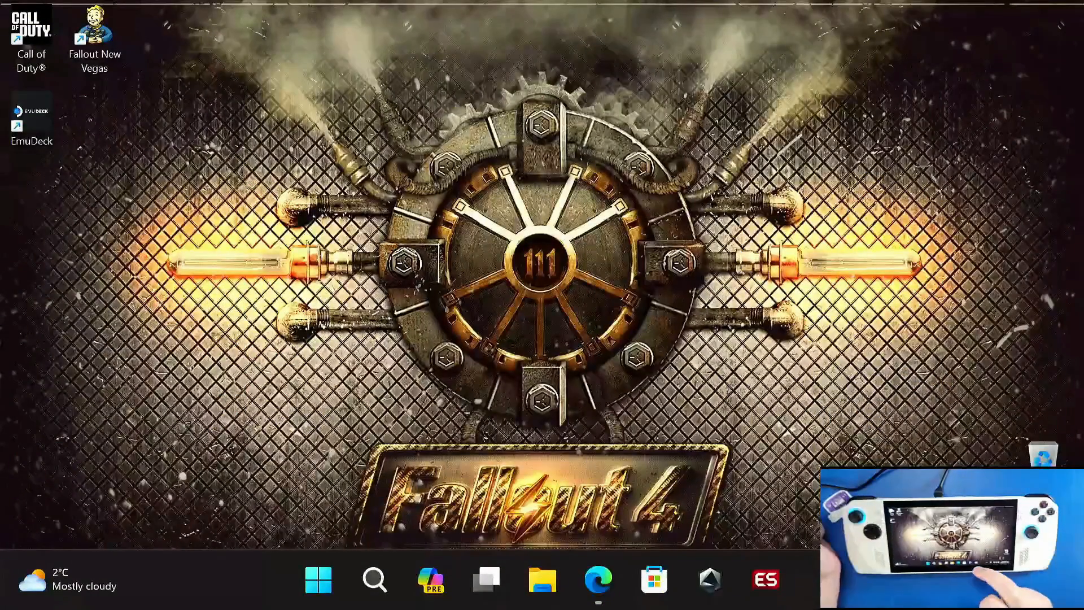
# Step: Launch EmulationStationDE, enter the Super Nintendo system and start Donkey Kong Country
pyautogui.click(766, 579)
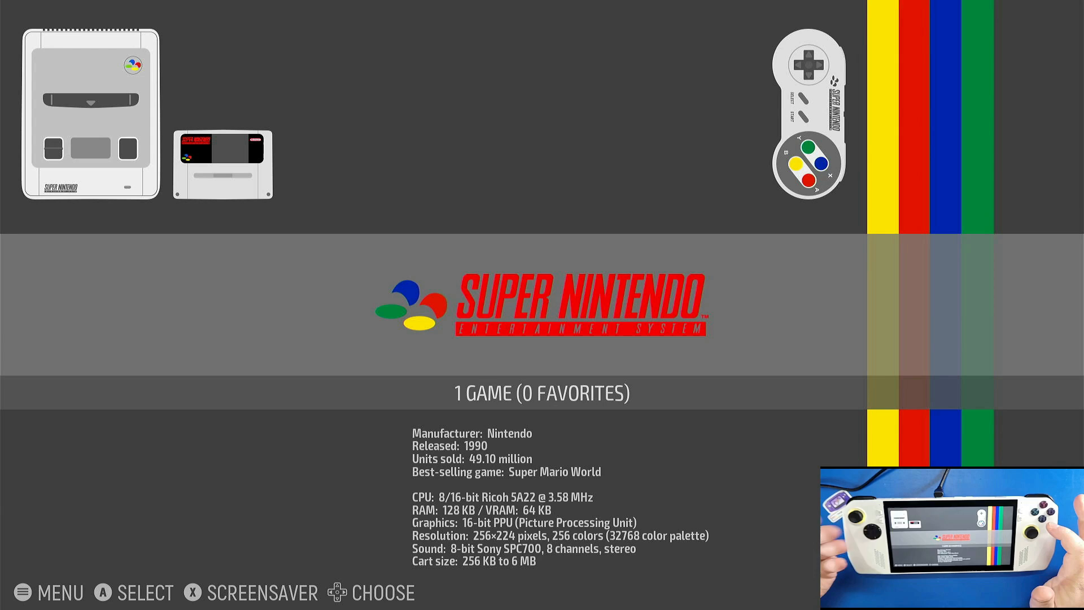
pyautogui.press('Return')
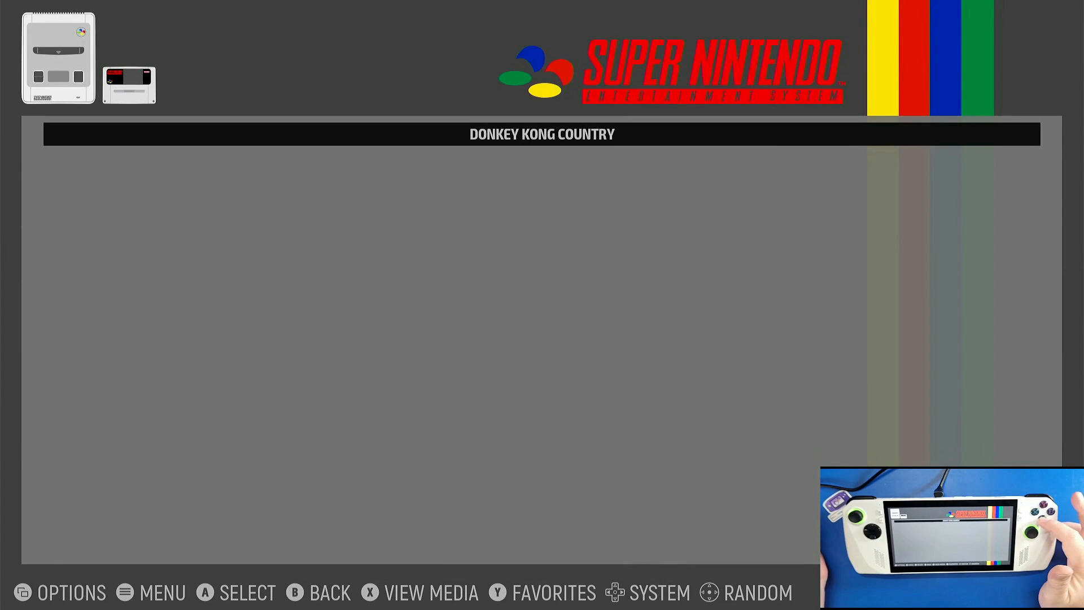
pyautogui.press('Return')
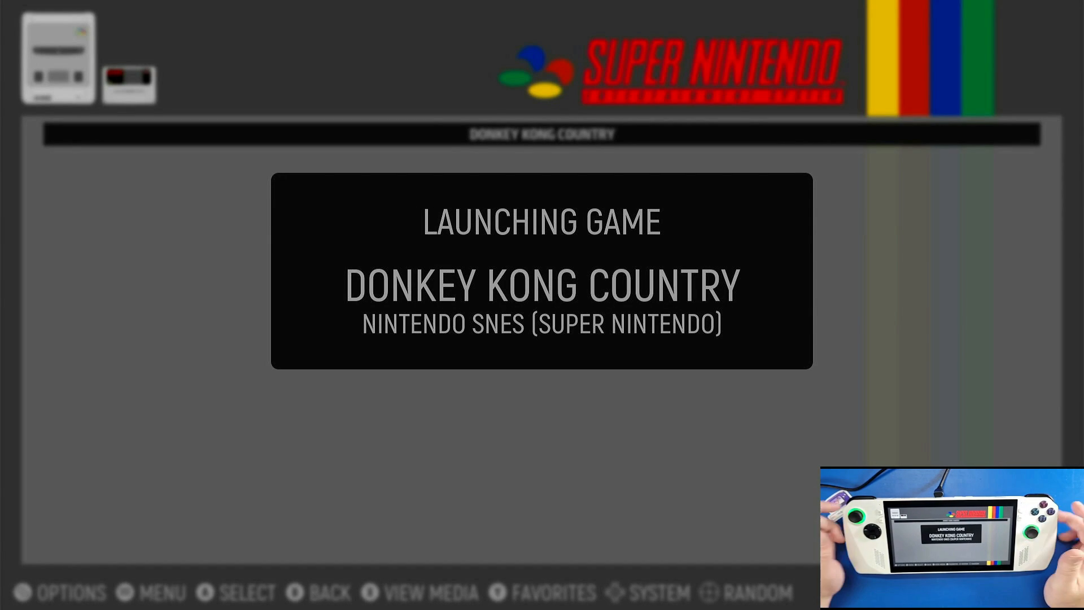